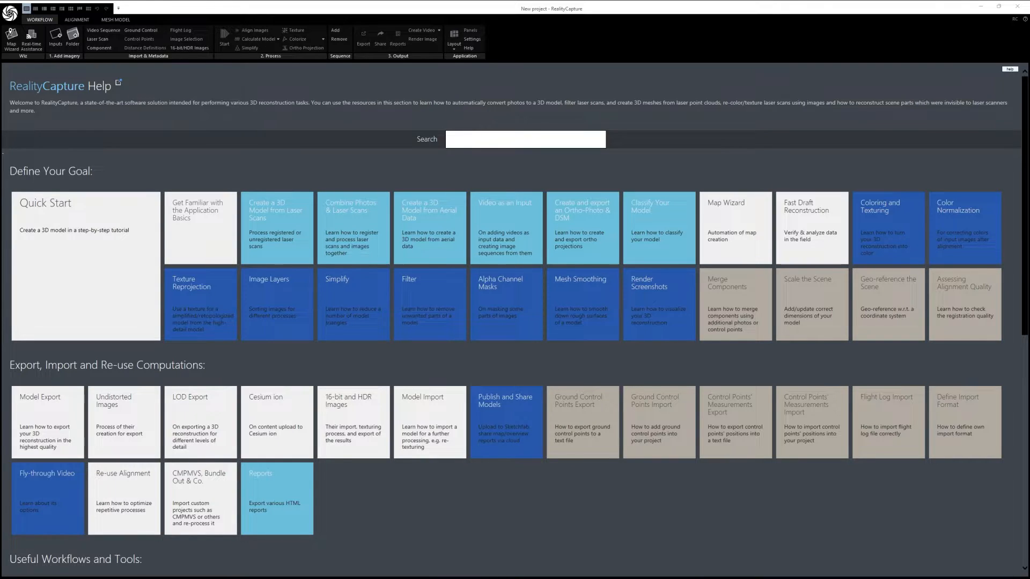
# Step: Look through the source photos in the MangoImages folder, then return to the MangoDemo folder and move its window aside
pyautogui.hotkey('alt', 'Tab')
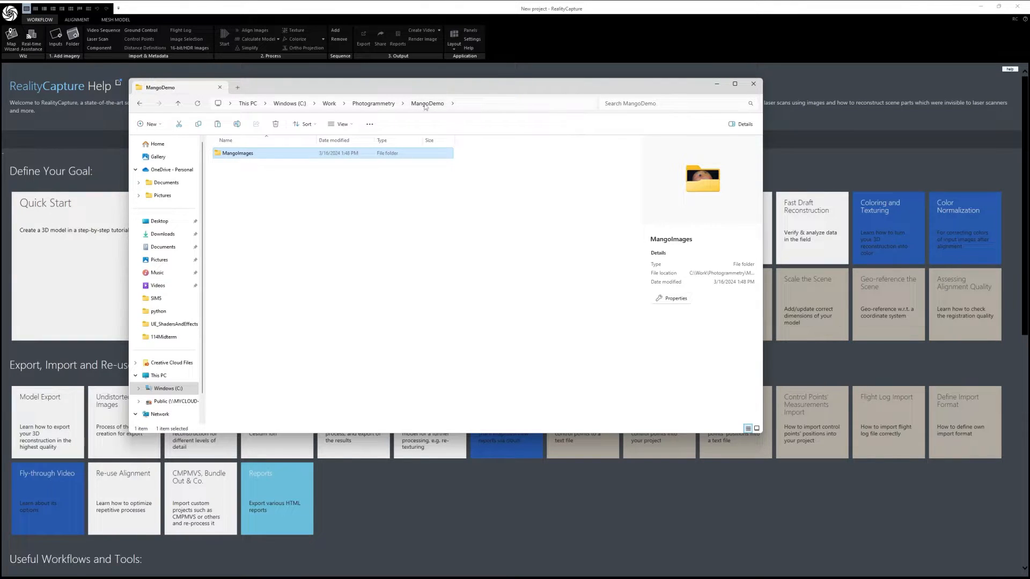
pyautogui.doubleClick(239, 154)
pyautogui.scroll(-10, 432, 254)
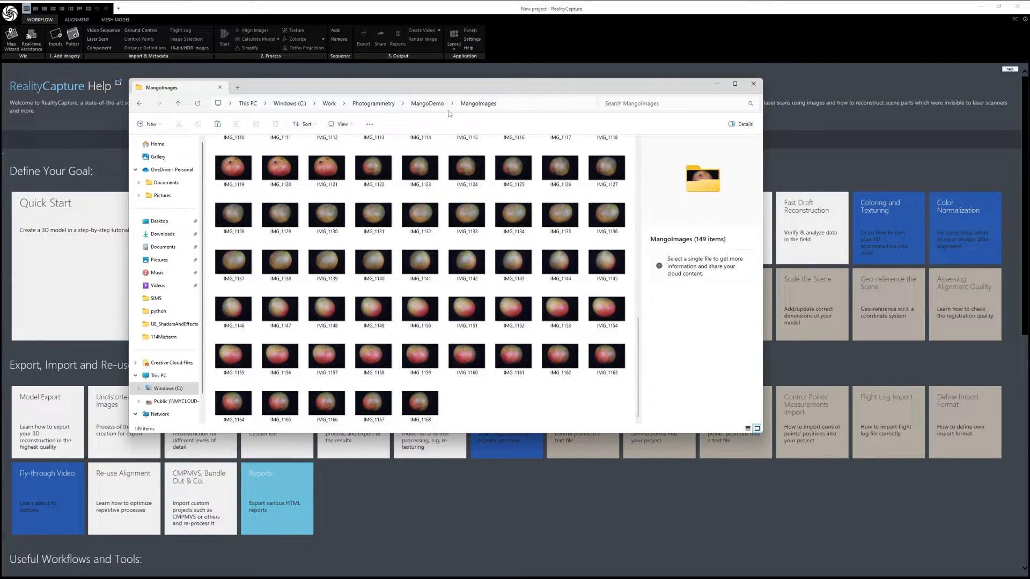
pyautogui.click(433, 104)
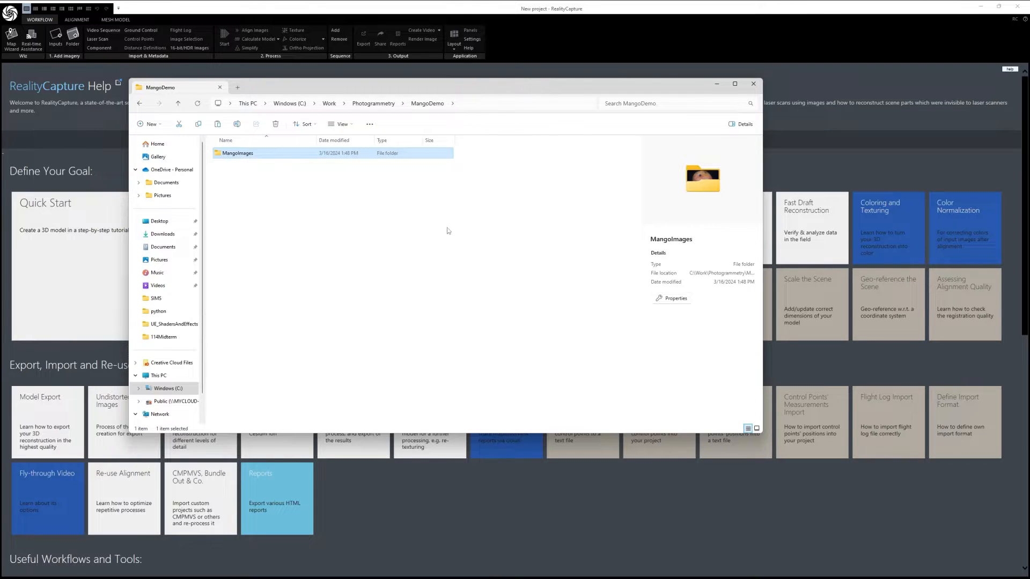
pyautogui.moveTo(557, 83); pyautogui.dragTo(0, 117)
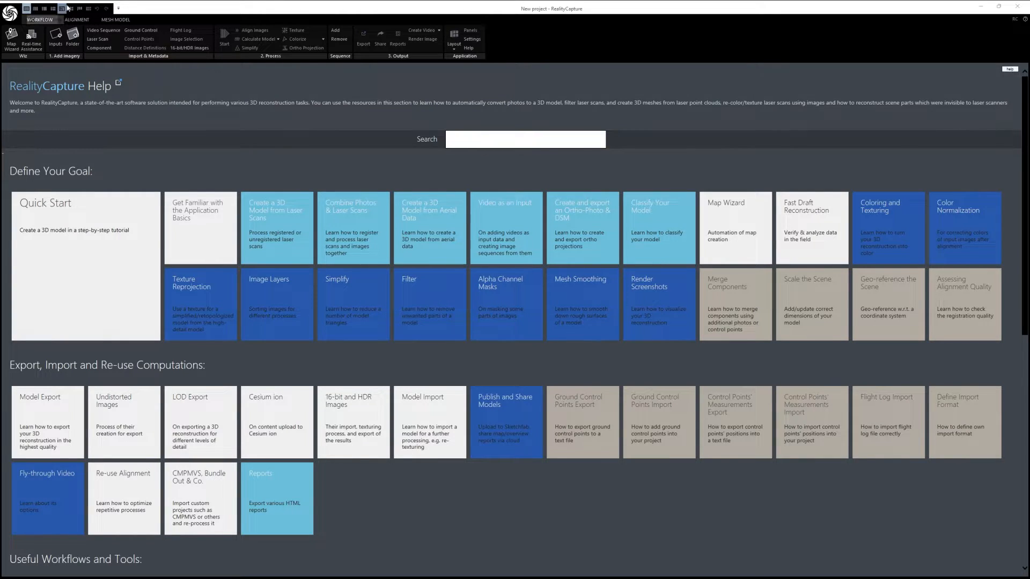
# Step: Switch the workspace to a two-pane layout with a 1Ds list beside a large 3Ds view
pyautogui.click(43, 9)
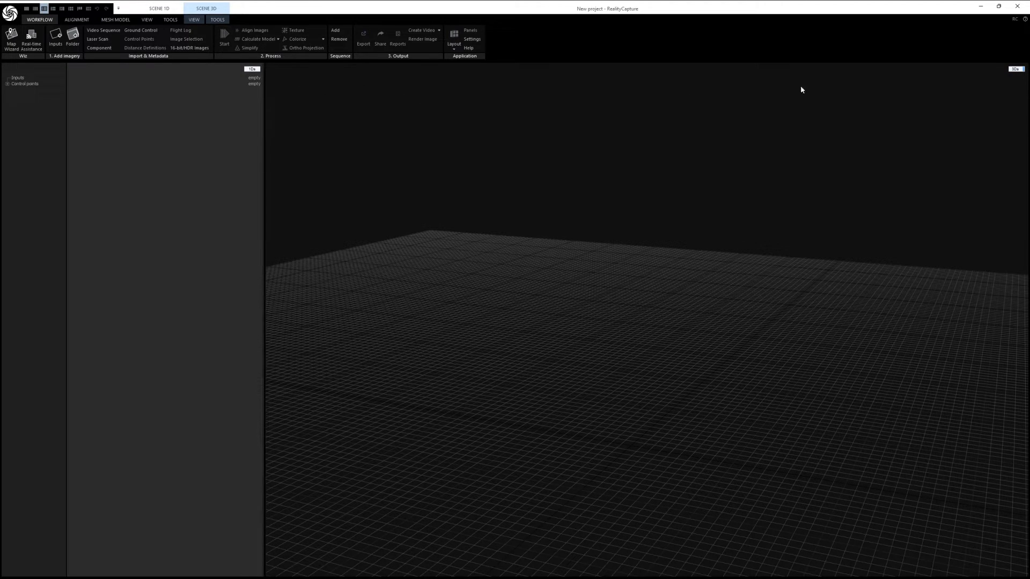
pyautogui.click(1016, 69)
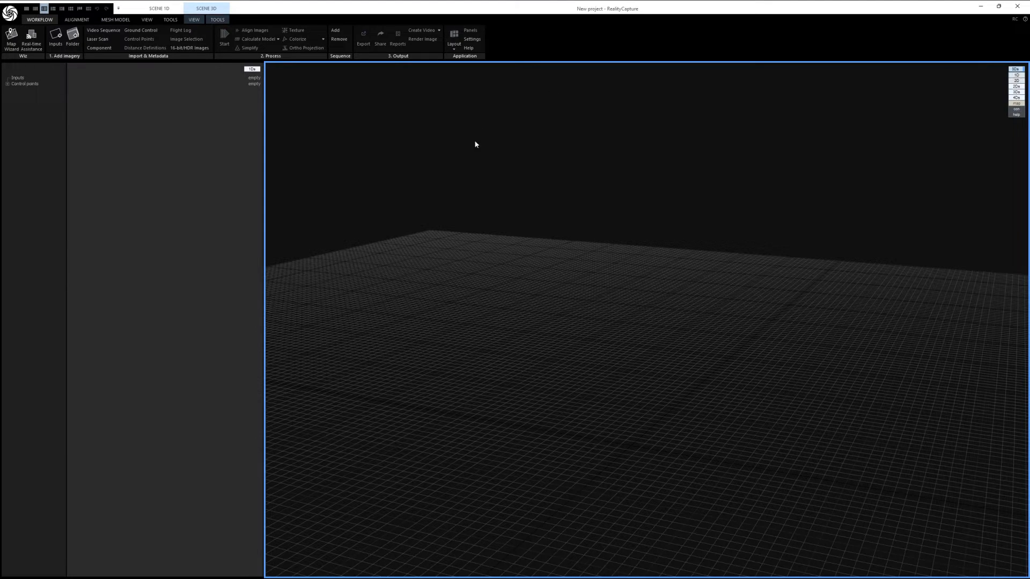
pyautogui.click(568, 230)
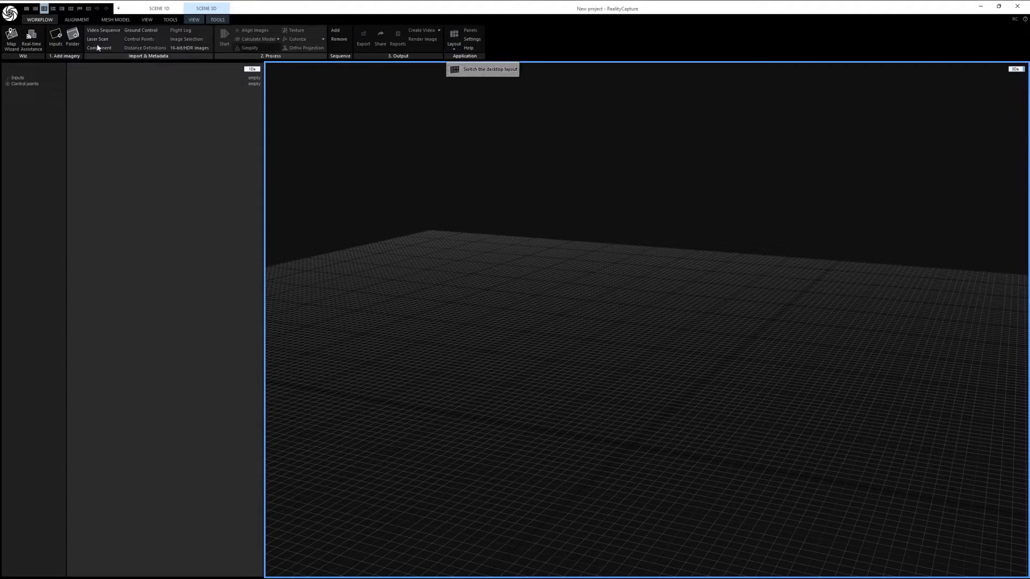
# Step: Review the available alignment and mesh model commands, and the view and tool commands for the 1D and 3D scenes
pyautogui.click(77, 20)
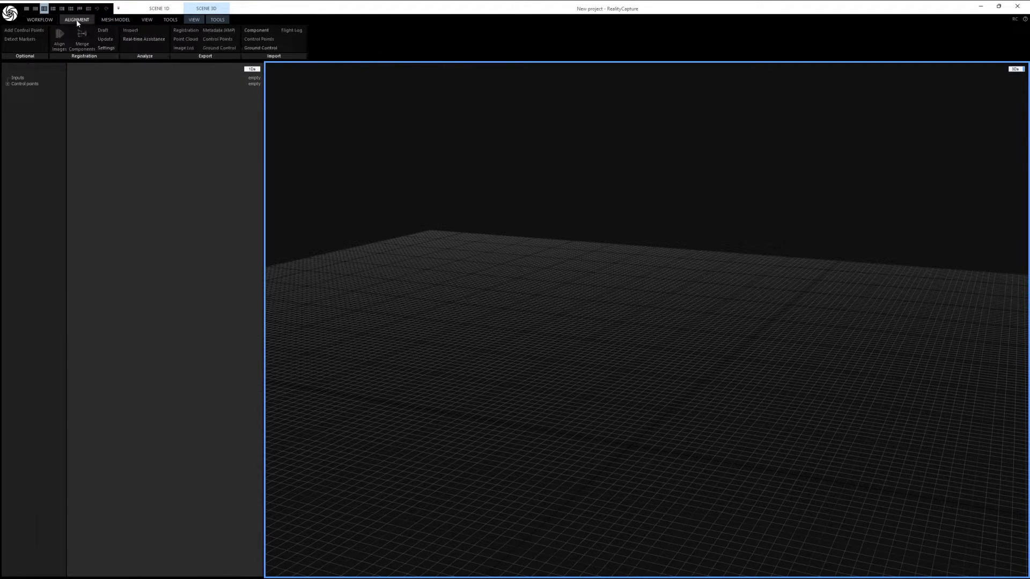
pyautogui.click(117, 20)
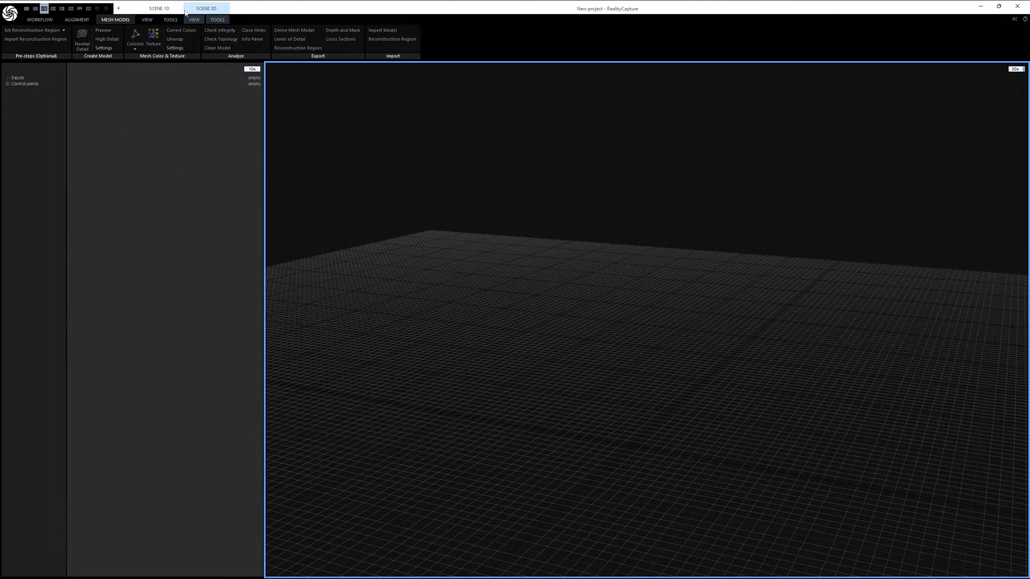
pyautogui.click(147, 20)
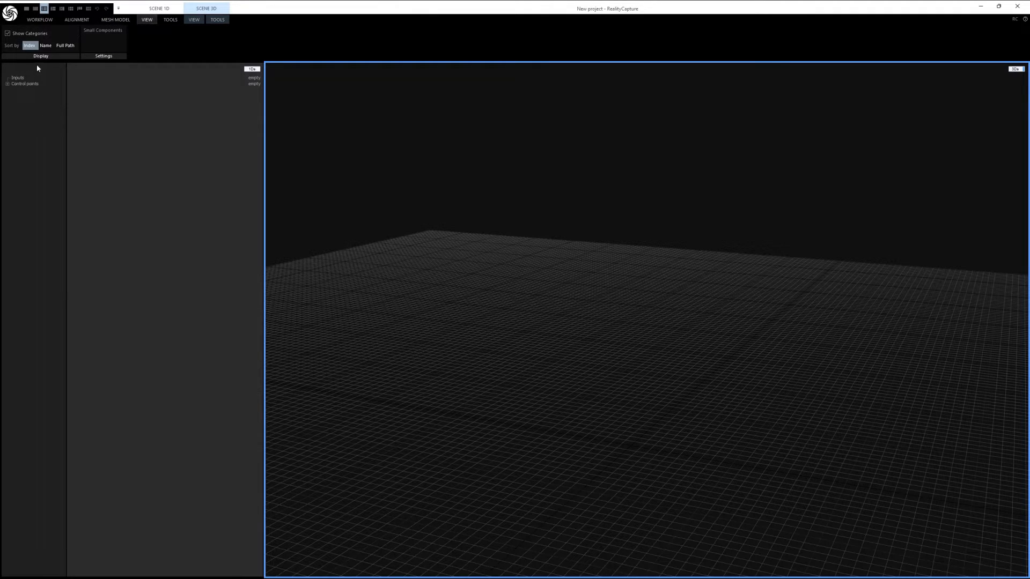
pyautogui.click(170, 20)
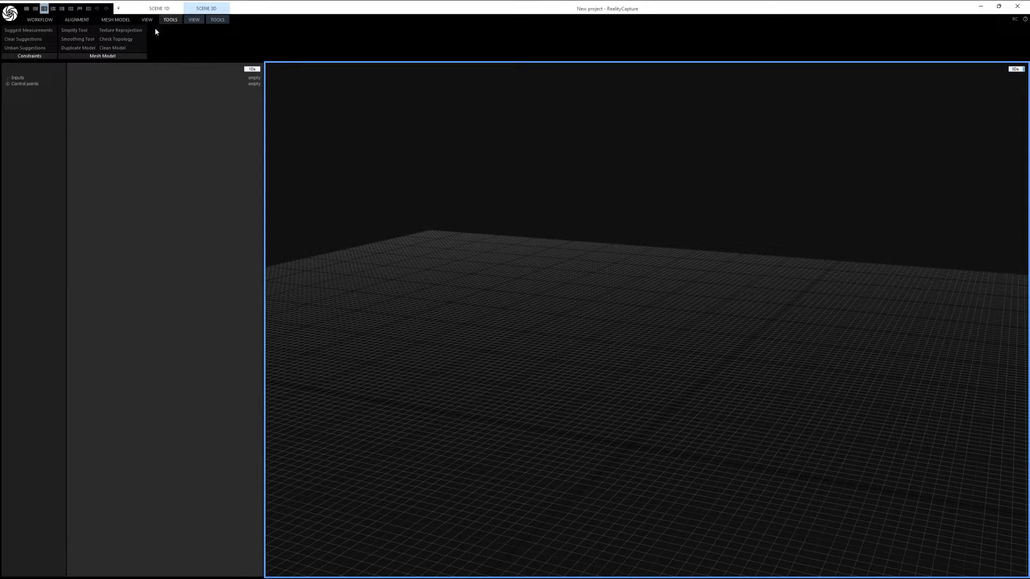
pyautogui.click(194, 20)
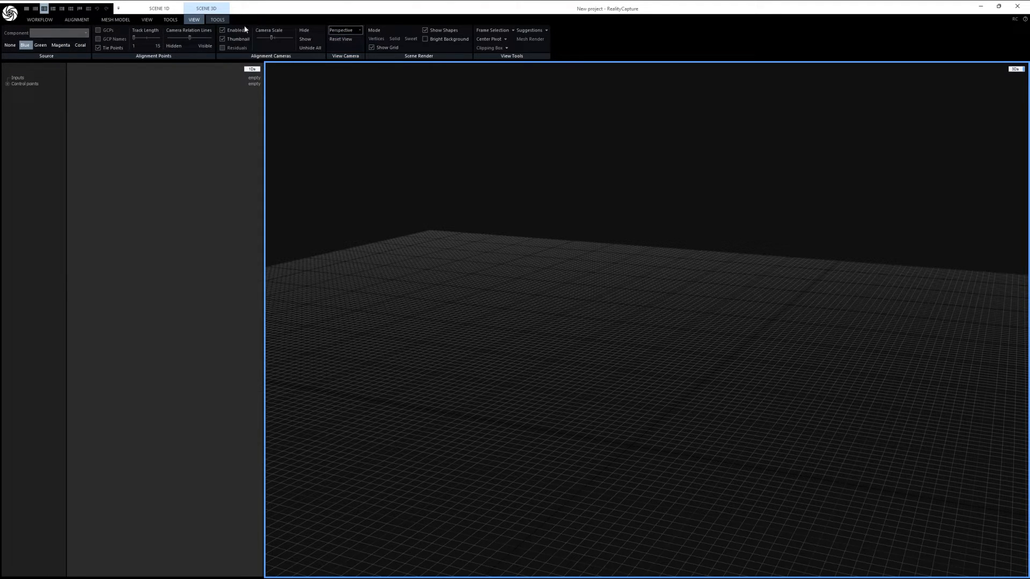
pyautogui.click(221, 21)
pyautogui.click(194, 19)
pyautogui.click(221, 20)
pyautogui.click(194, 20)
pyautogui.click(146, 20)
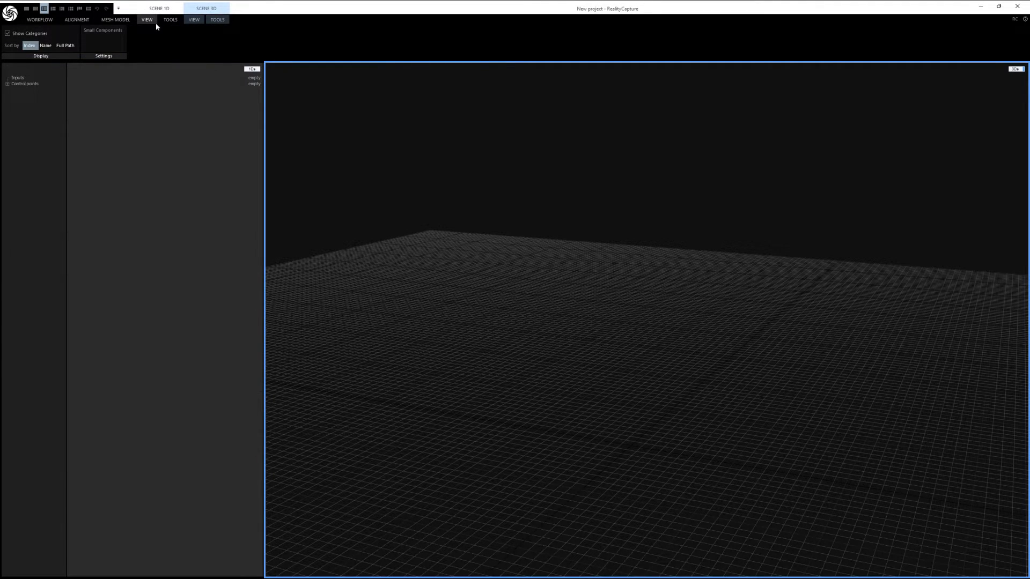
pyautogui.click(220, 20)
pyautogui.click(198, 20)
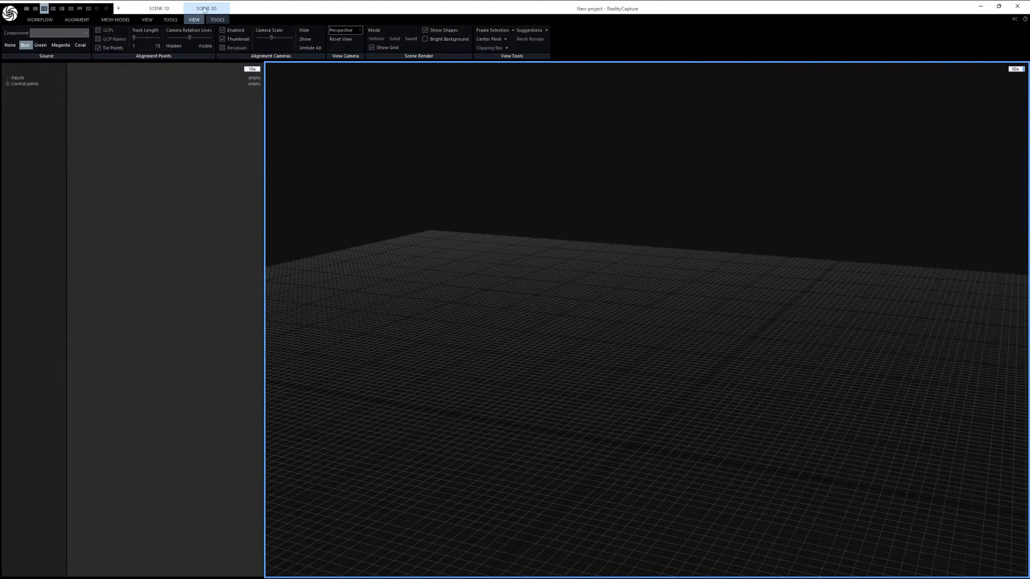
pyautogui.click(163, 9)
pyautogui.click(194, 20)
pyautogui.click(87, 21)
pyautogui.click(115, 20)
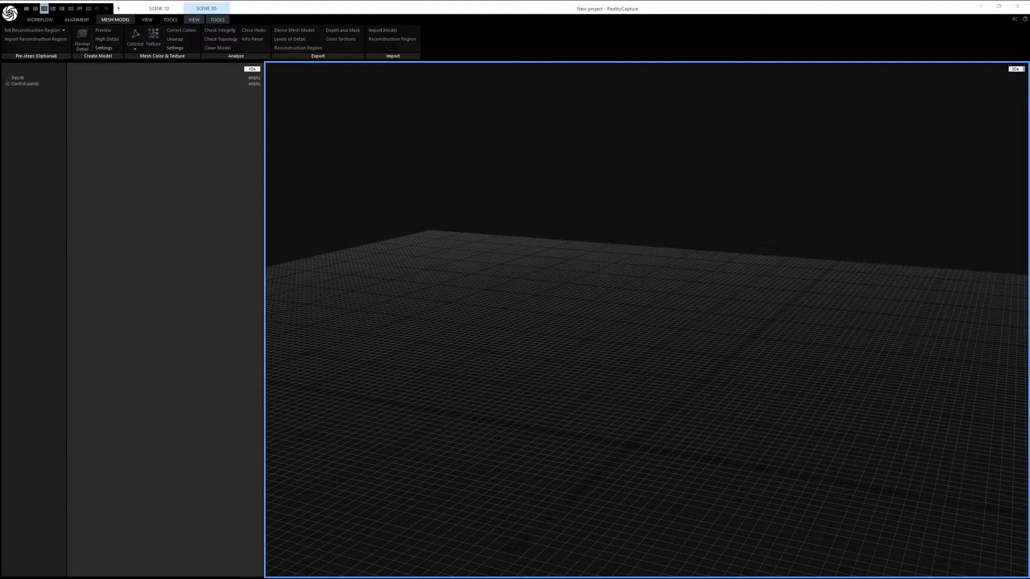
# Step: Import the MangoImages folder into the project and close the file window
pyautogui.moveTo(0, 207); pyautogui.dragTo(676, 99)
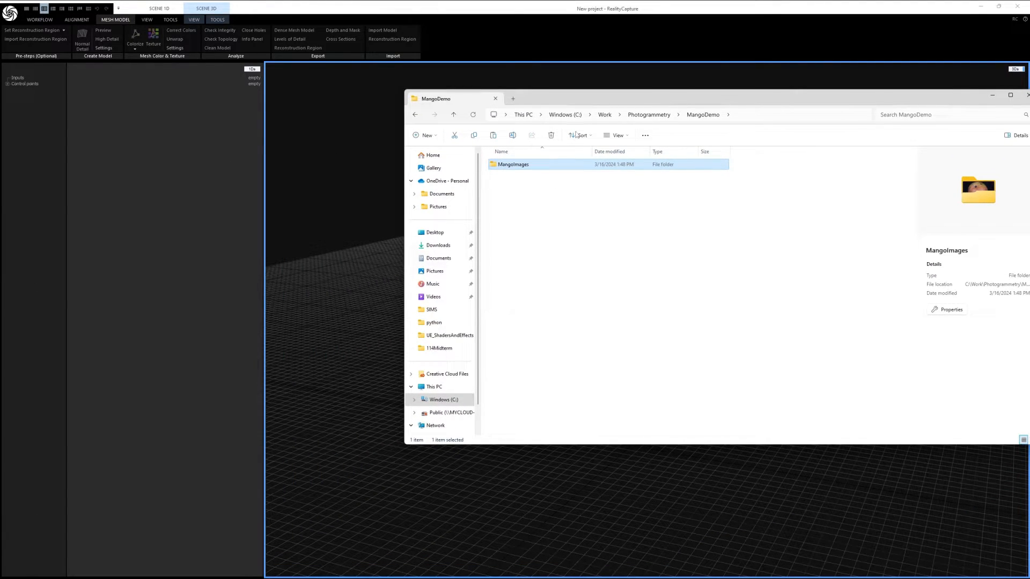
pyautogui.moveTo(615, 102); pyautogui.dragTo(542, 98)
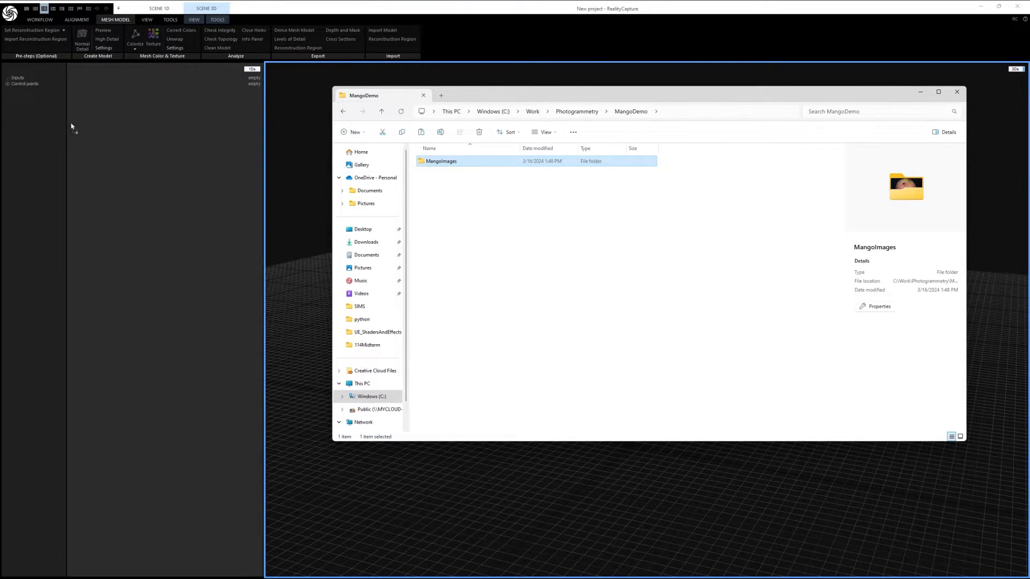
pyautogui.moveTo(130, 190); pyautogui.dragTo(129, 191)
pyautogui.click(958, 92)
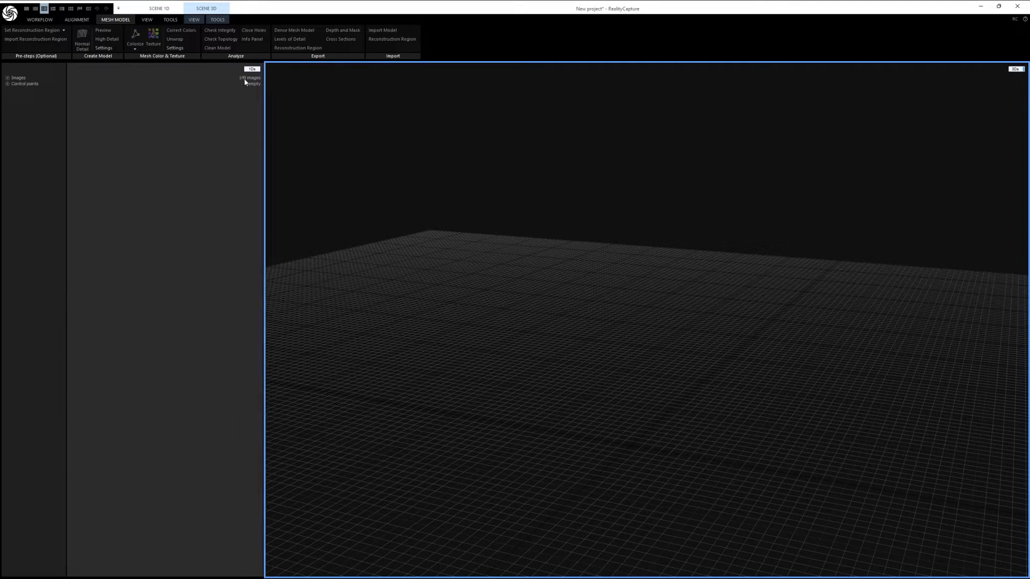
# Step: Expand the list of imported images and show the properties of IMG_1020.JPG
pyautogui.click(8, 79)
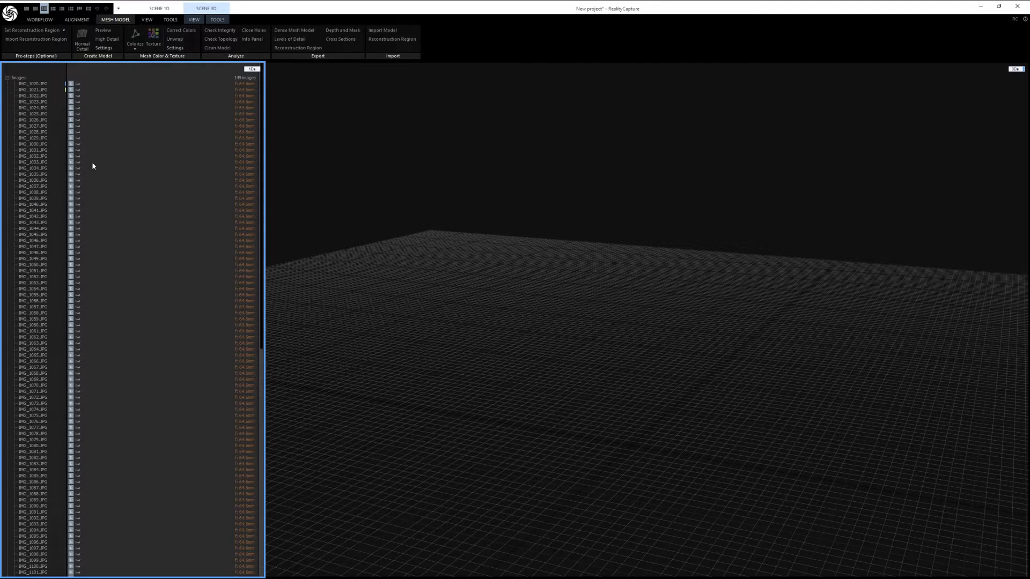
pyautogui.moveTo(261, 197); pyautogui.dragTo(254, 124)
pyautogui.click(32, 84)
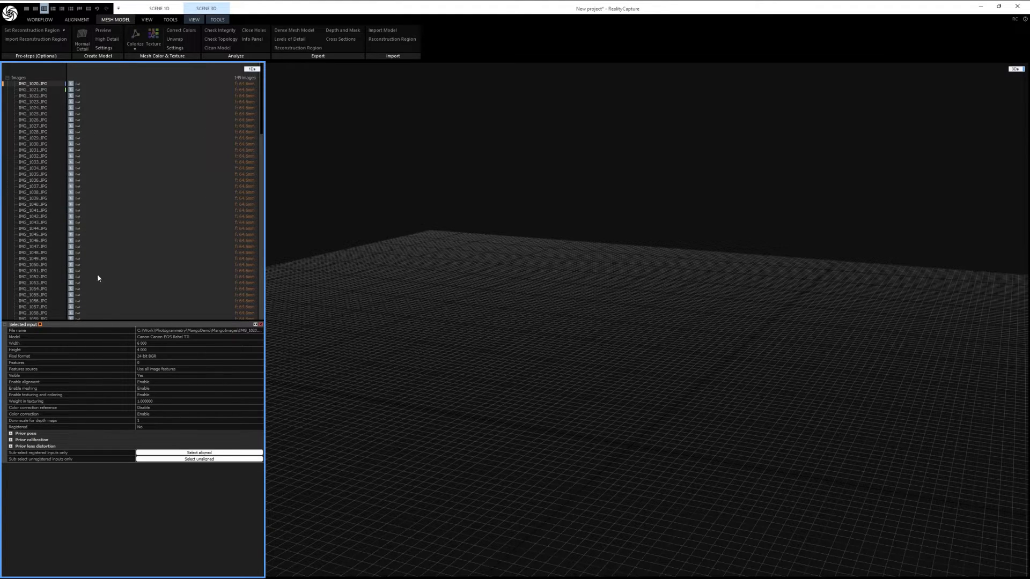
# Step: Preview IMG_1023.JPG and IMG_1022.JPG in a 2D view and restore the two-pane layout
pyautogui.doubleClick(33, 102)
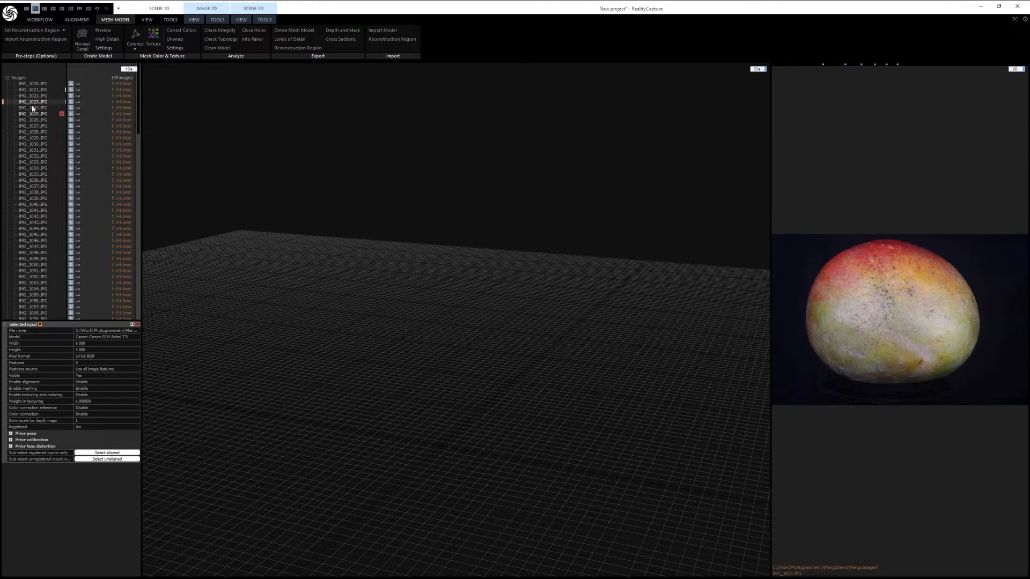
pyautogui.click(35, 96)
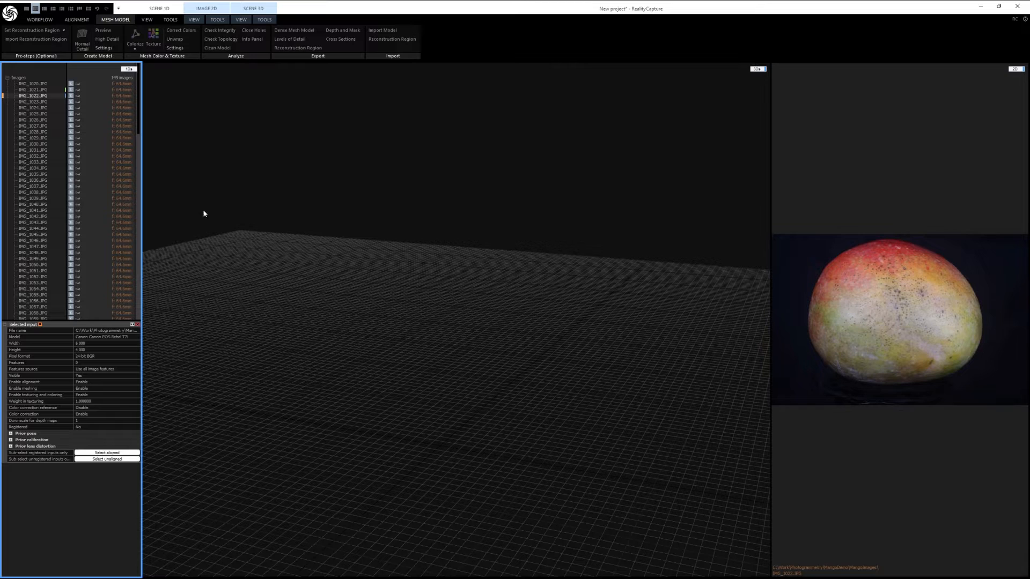
pyautogui.click(44, 9)
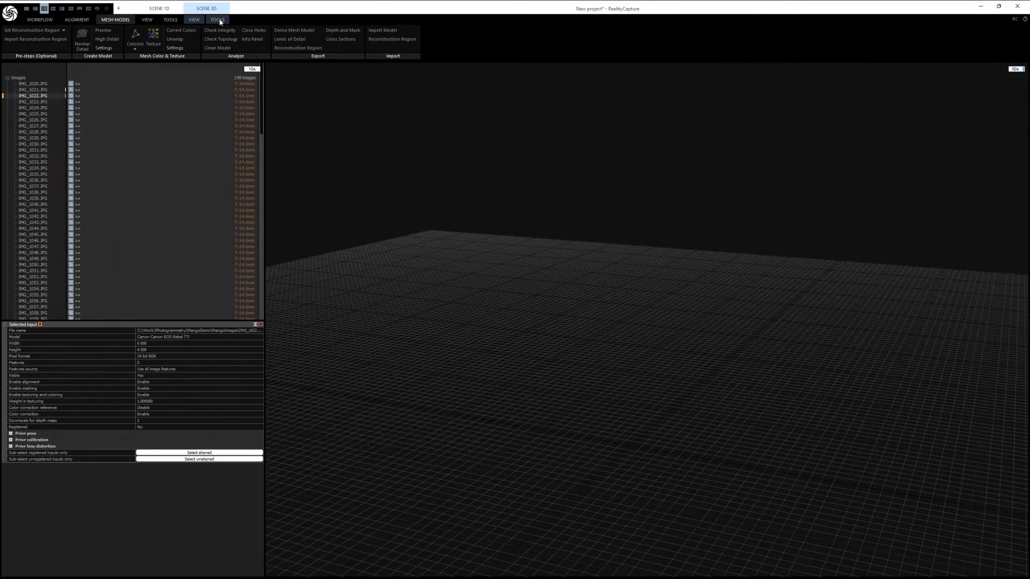
# Step: Switch the large view to 2D and look at several mango photos, ending on IMG_1024.JPG
pyautogui.click(1015, 69)
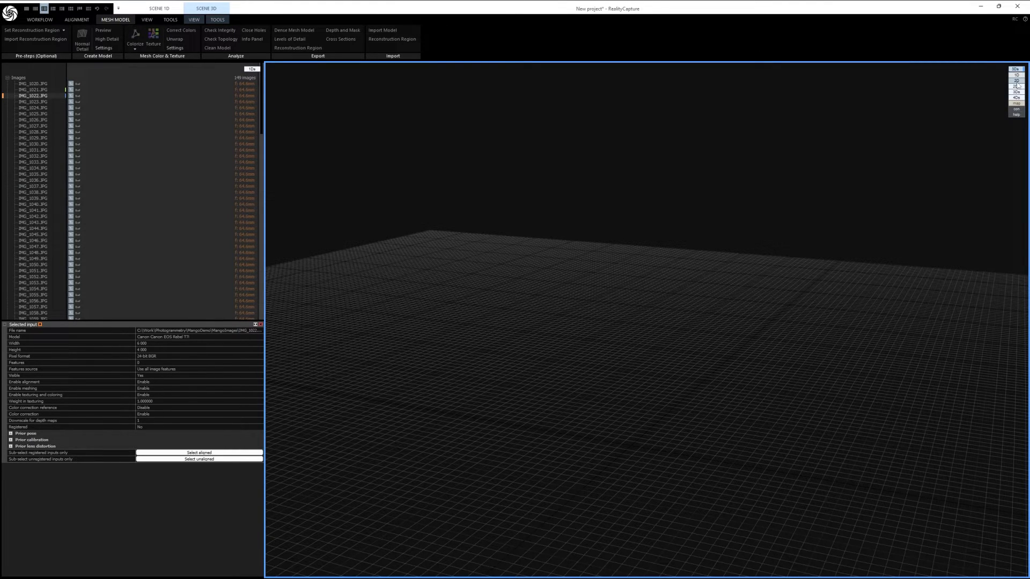
pyautogui.click(1017, 81)
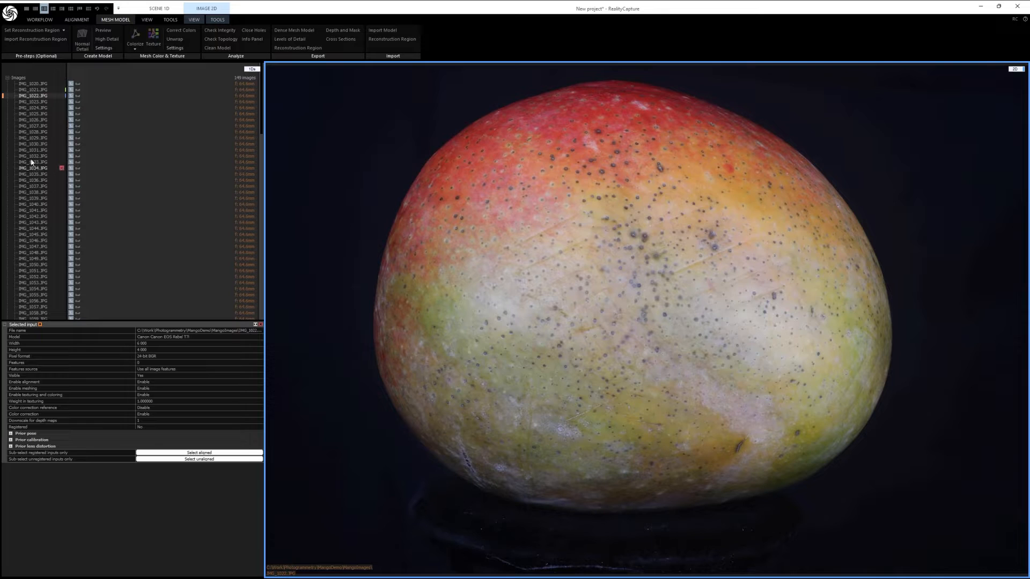
pyautogui.click(32, 121)
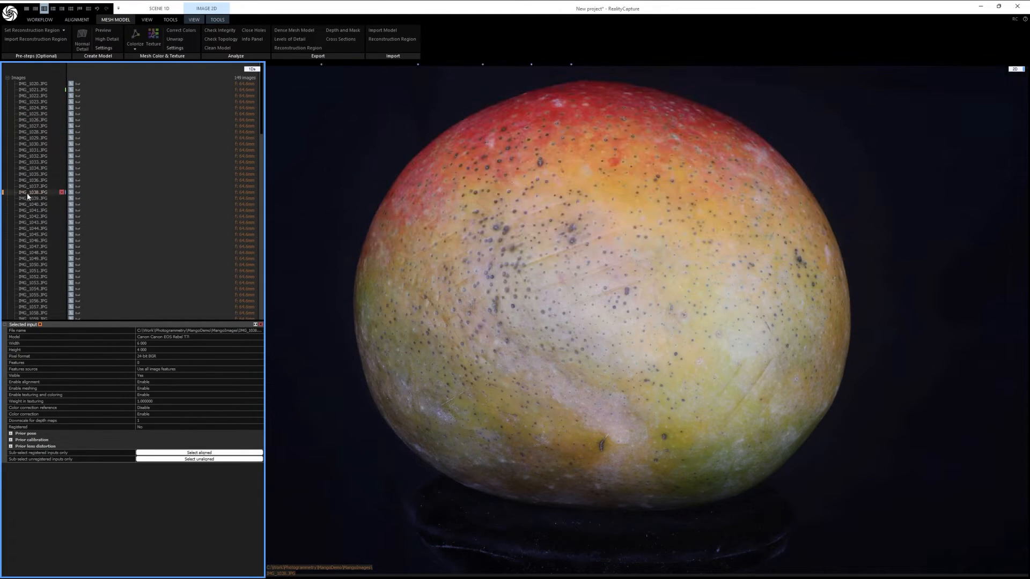
pyautogui.click(28, 264)
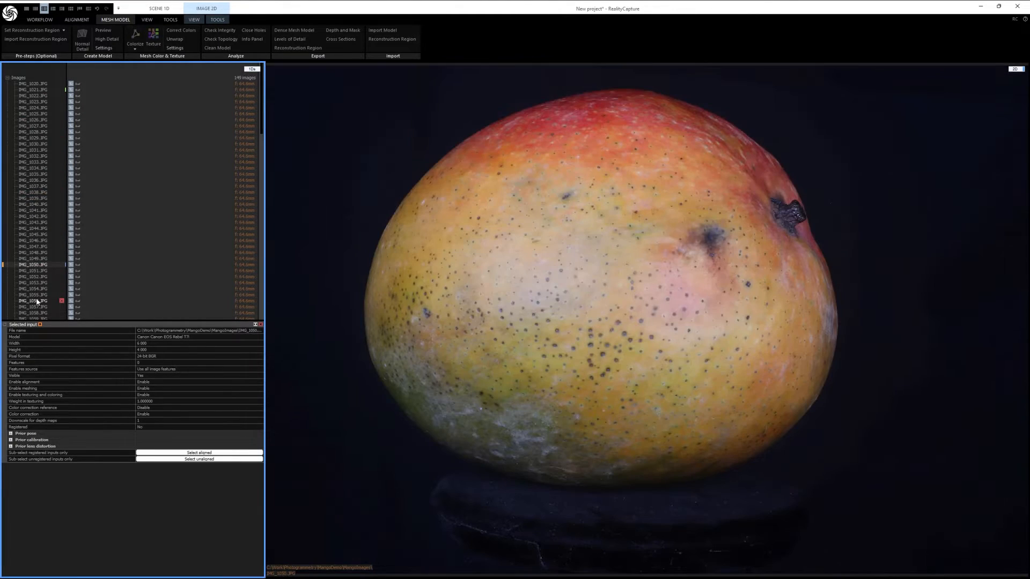
pyautogui.click(32, 156)
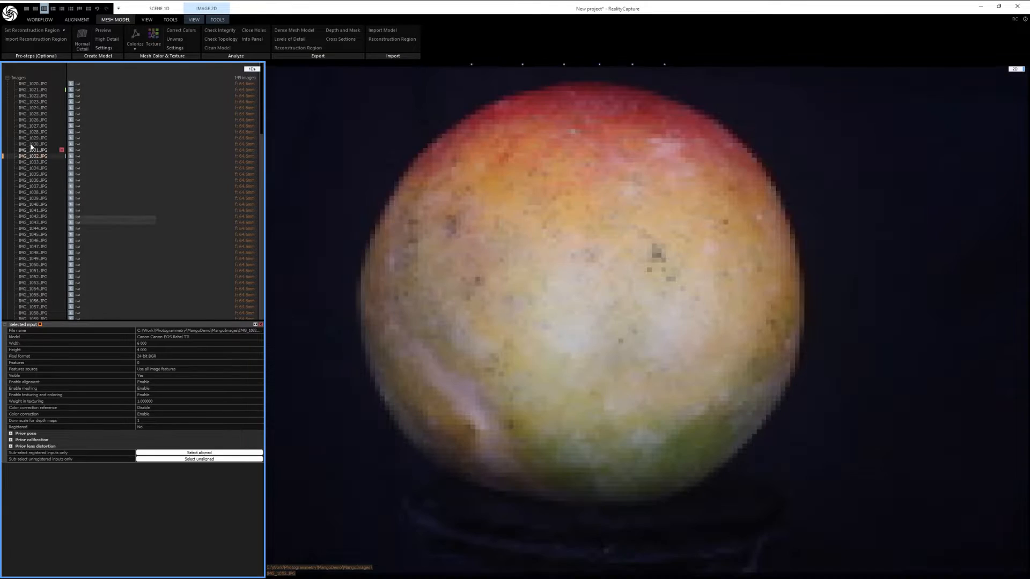
pyautogui.click(34, 109)
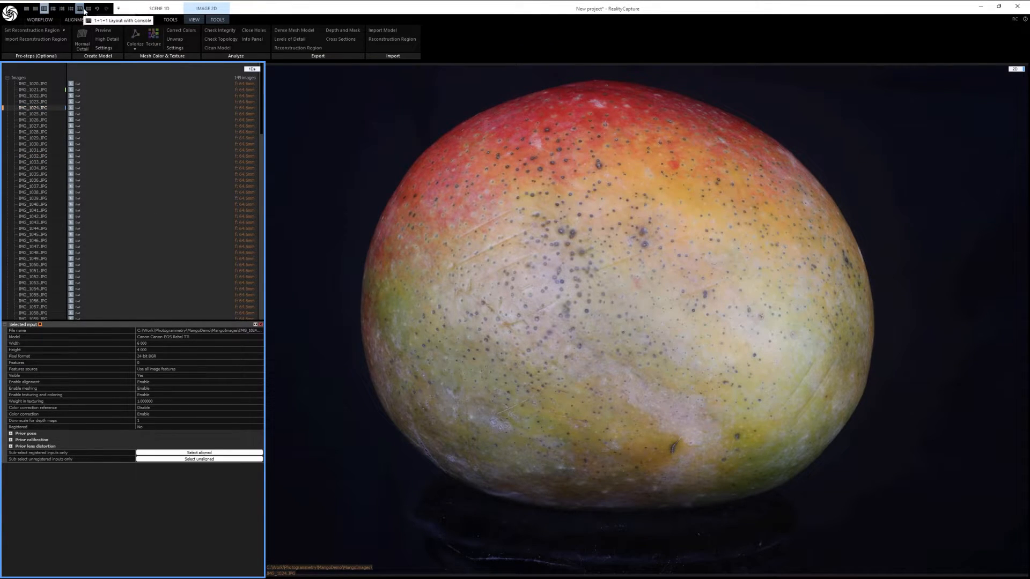
# Step: Switch the large view to the 2Ds thumbnail grid and select IMG_1059.JPG in it
pyautogui.click(1015, 69)
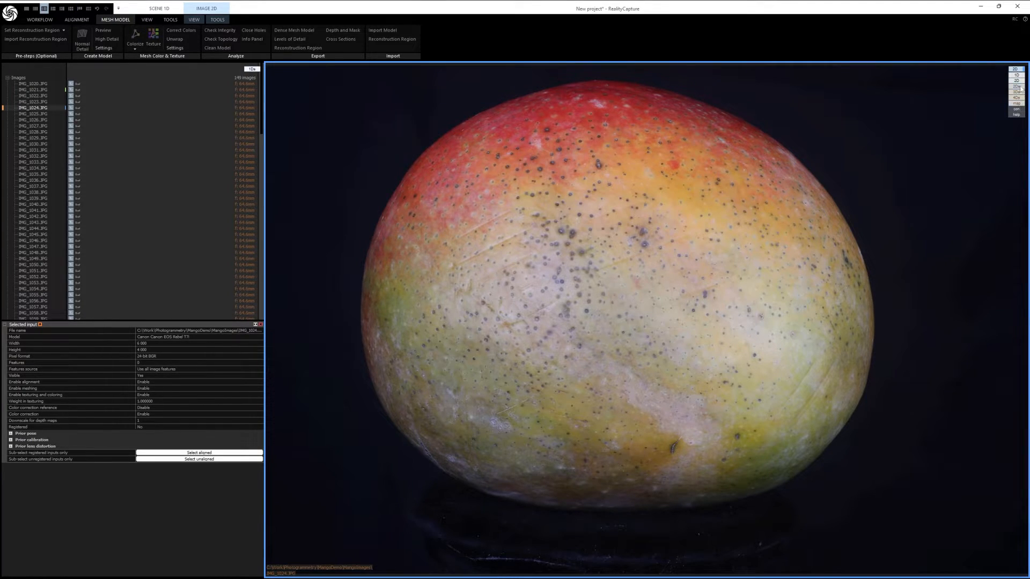
pyautogui.click(1017, 87)
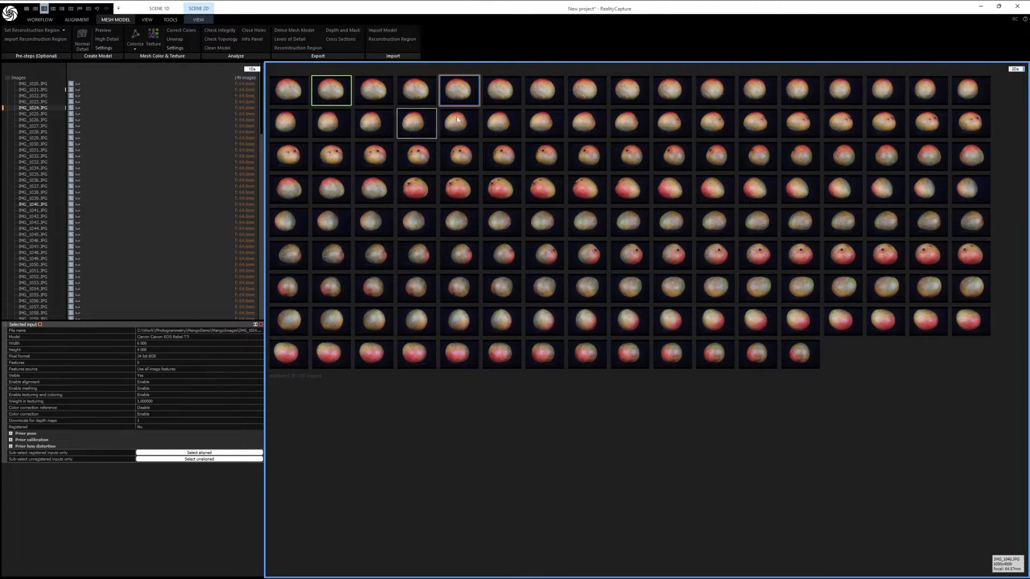
pyautogui.click(294, 95)
pyautogui.click(501, 170)
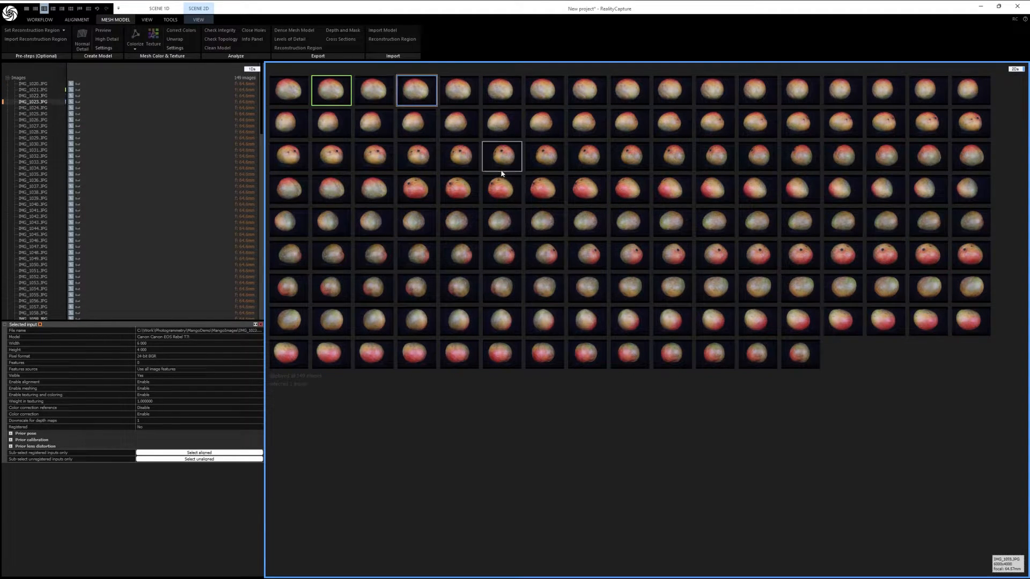
# Step: Switch the image list pane to 2Ds thumbnails and select the third photo in its second row
pyautogui.click(254, 70)
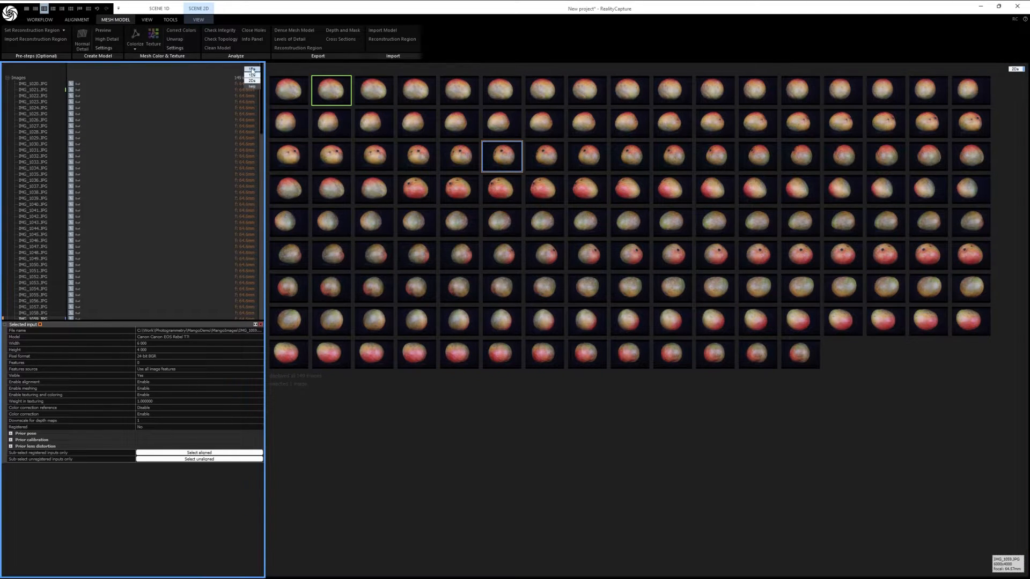
pyautogui.click(254, 81)
pyautogui.click(108, 112)
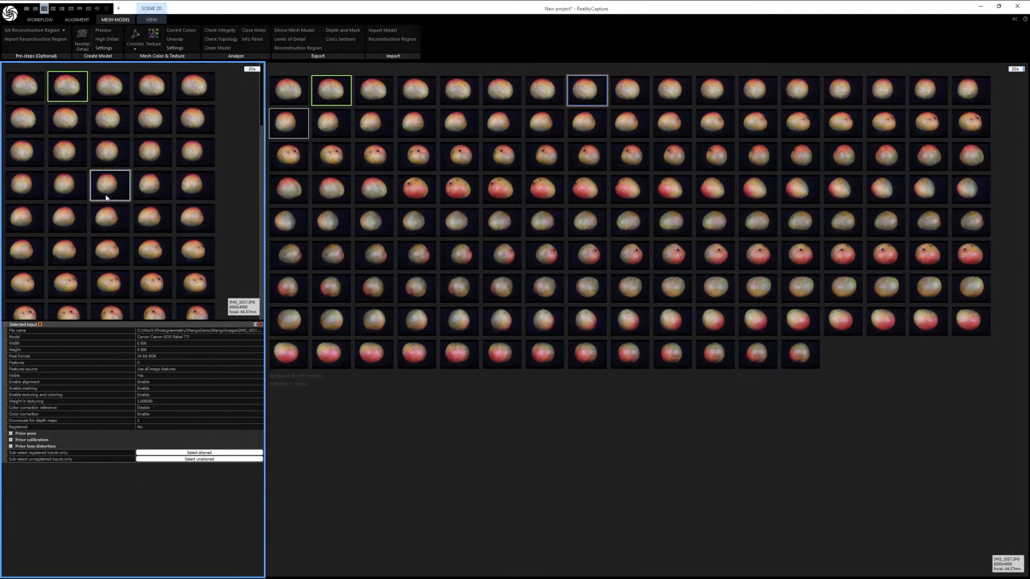
# Step: Select IMG_1040.JPG among the small pane's thumbnails and switch that pane back to the 1Ds image list
pyautogui.click(29, 220)
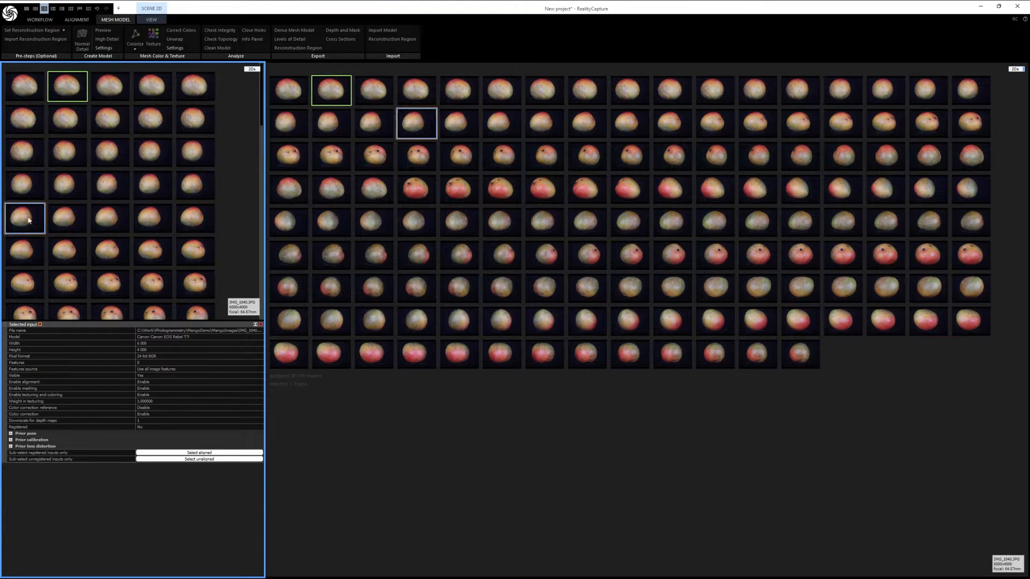
pyautogui.scroll(-3, 139, 199)
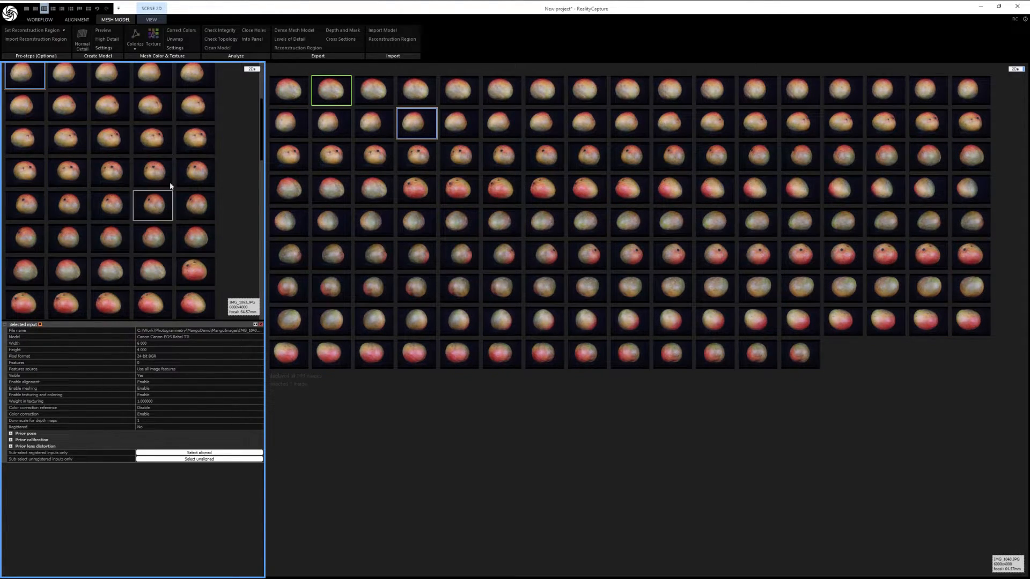
pyautogui.click(252, 70)
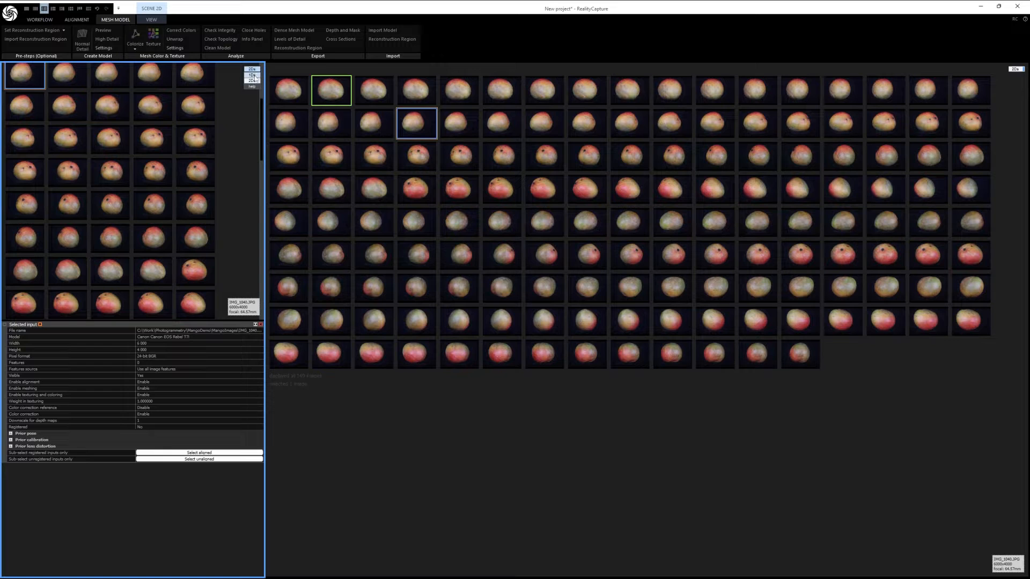
pyautogui.click(253, 76)
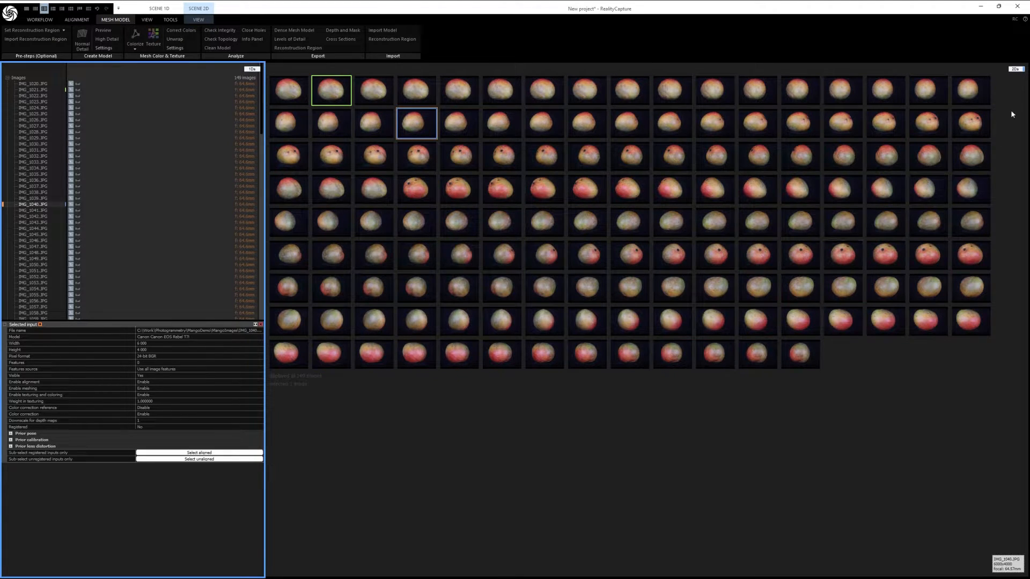
# Step: Switch the large view to the 3Ds scene and enlarge the image list by lowering its border with the selected-input properties
pyautogui.click(1015, 69)
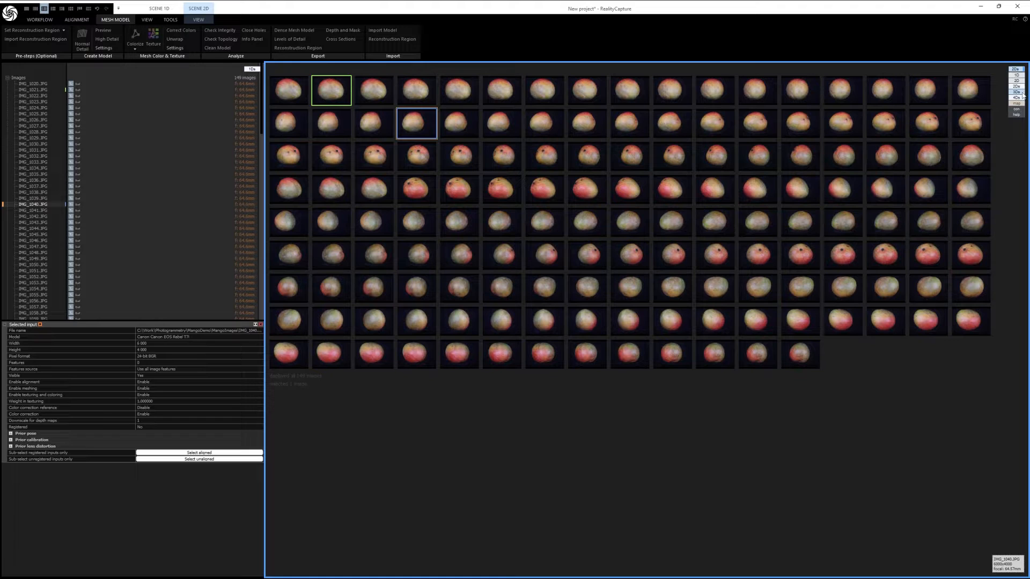
pyautogui.click(1021, 92)
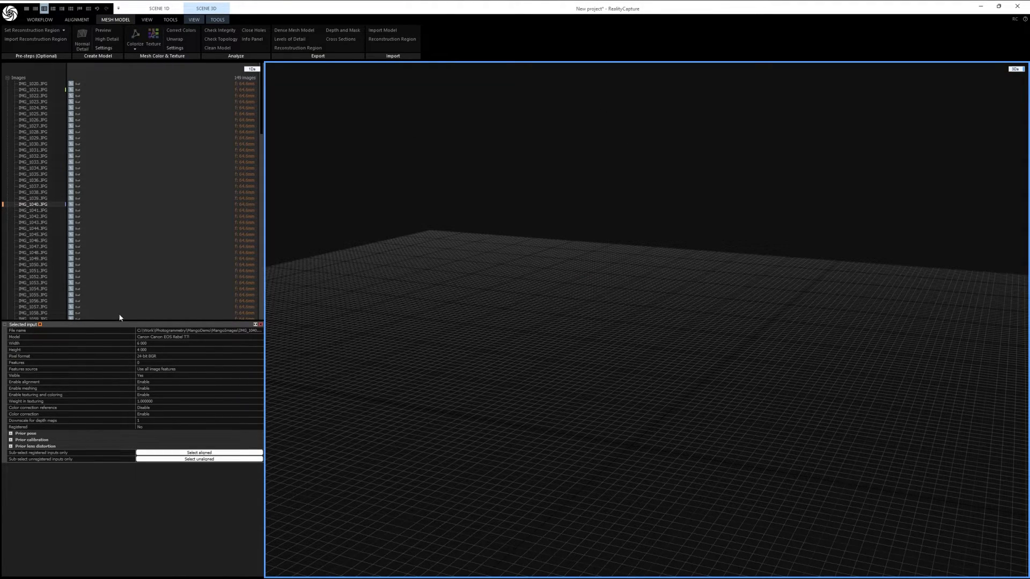
pyautogui.moveTo(123, 320); pyautogui.dragTo(123, 411)
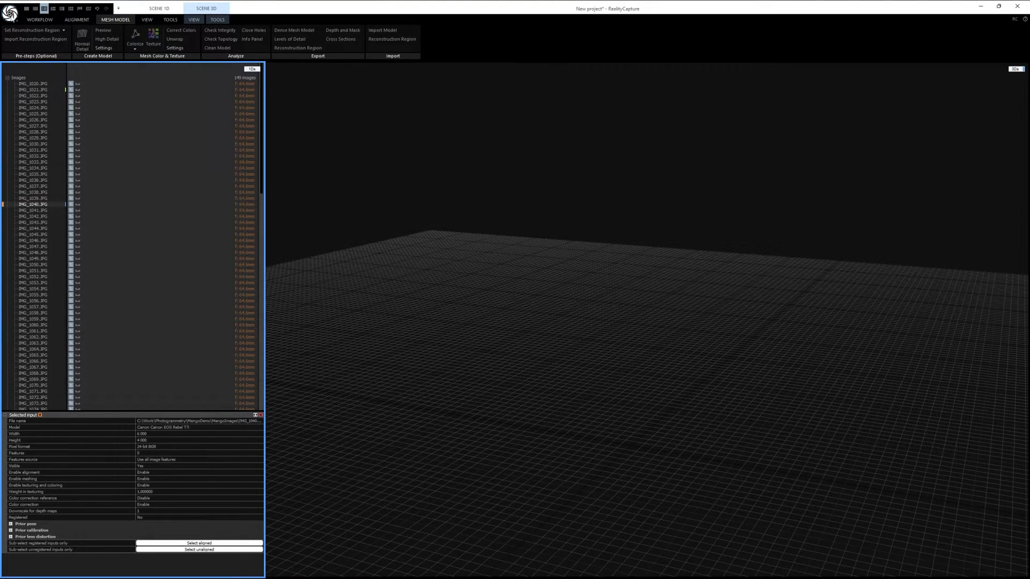
# Step: Start saving the project under a new name and browse to the folder C:\Work\Photogrammetry\MangoDemo
pyautogui.click(14, 15)
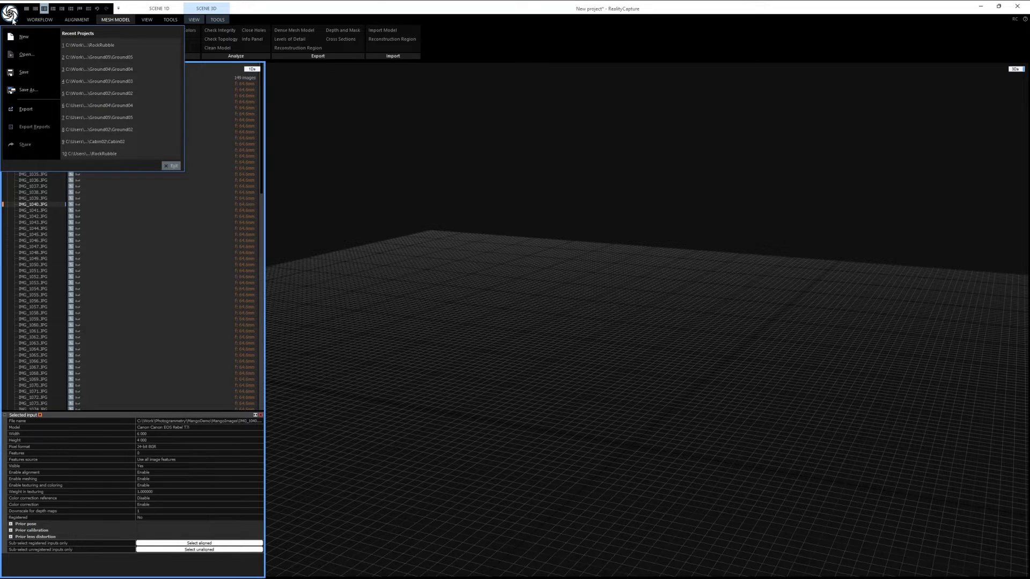
pyautogui.click(28, 90)
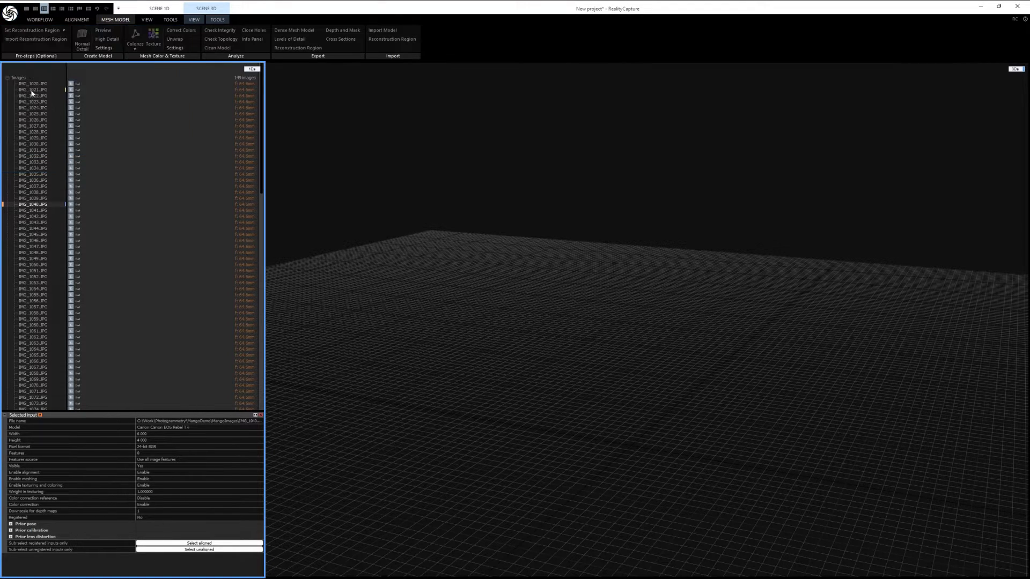
pyautogui.click(497, 210)
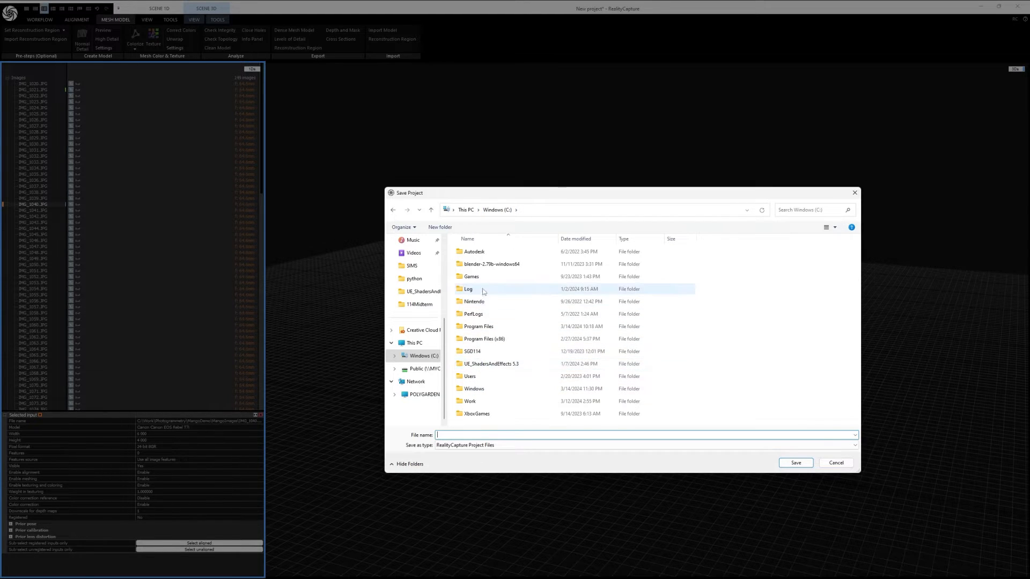
pyautogui.doubleClick(475, 401)
pyautogui.doubleClick(482, 301)
pyautogui.click(485, 364)
pyautogui.doubleClick(487, 366)
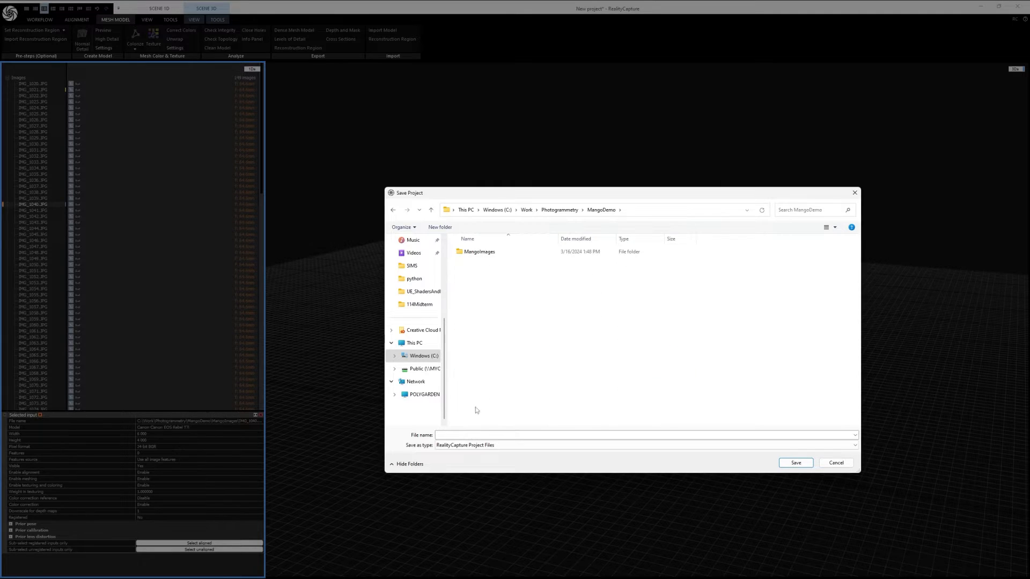
# Step: Name the project file Mango and save it in the MangoDemo folder
pyautogui.click(449, 434)
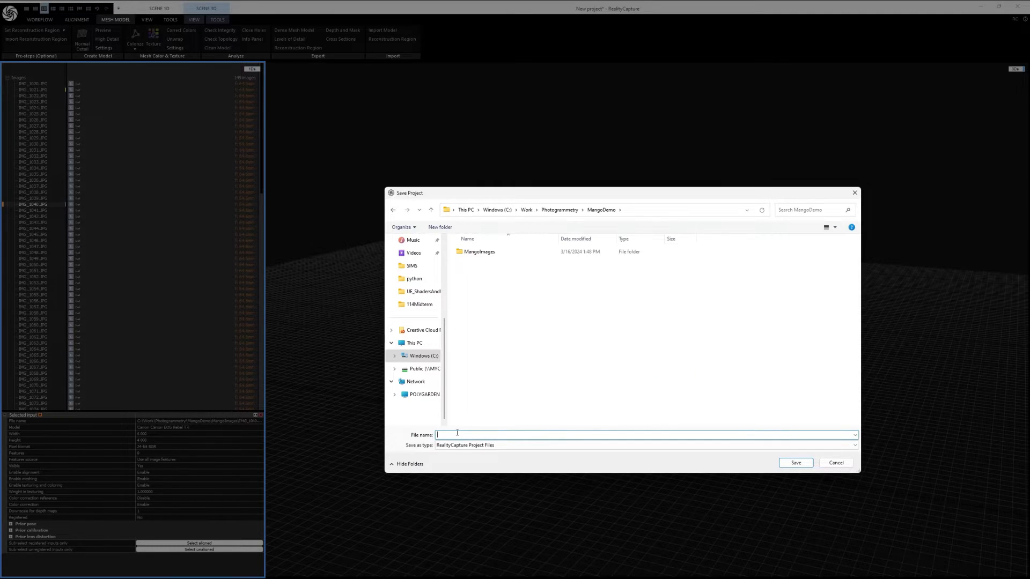
pyautogui.write('Mango')
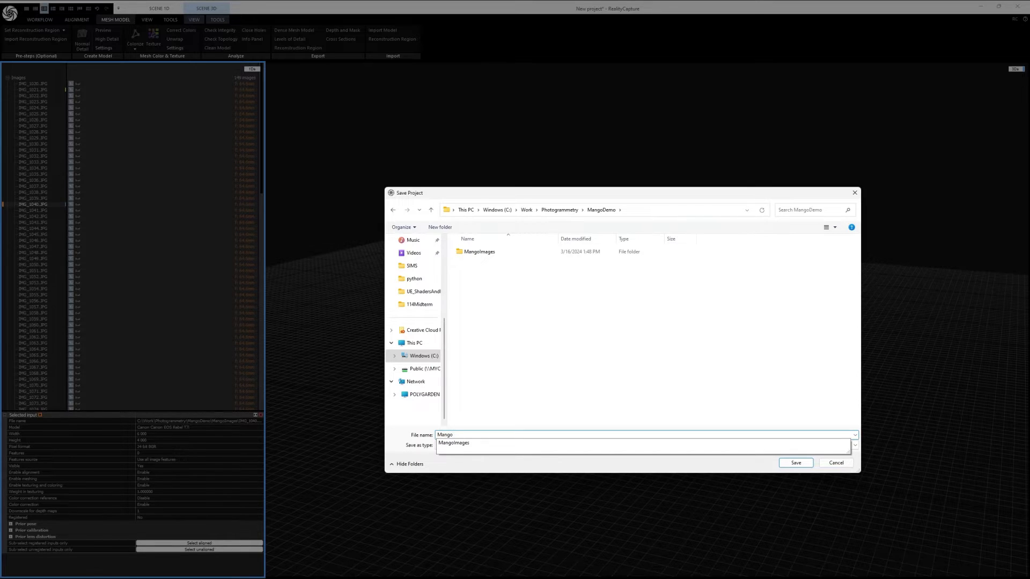
pyautogui.click(568, 394)
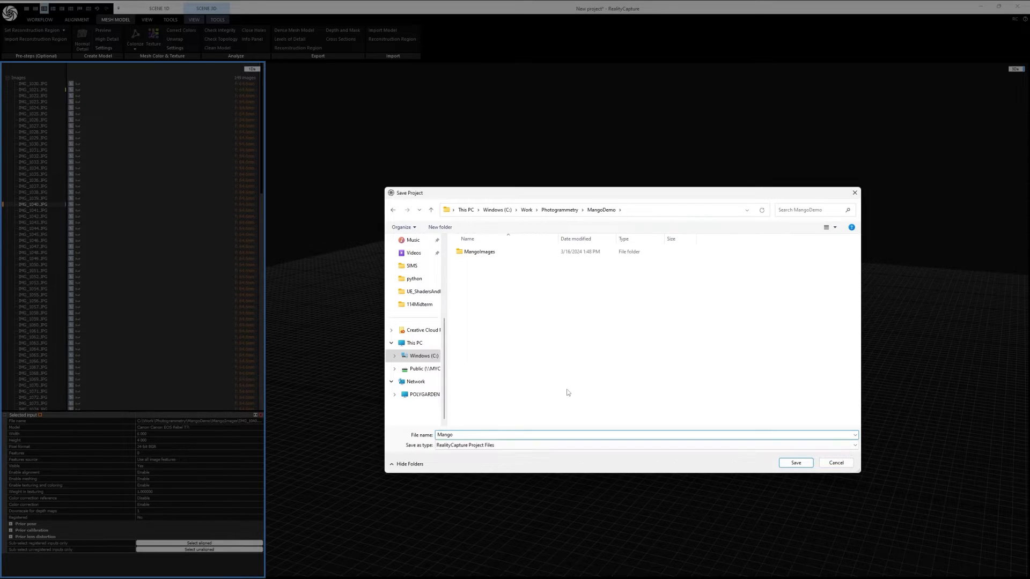
pyautogui.click(800, 465)
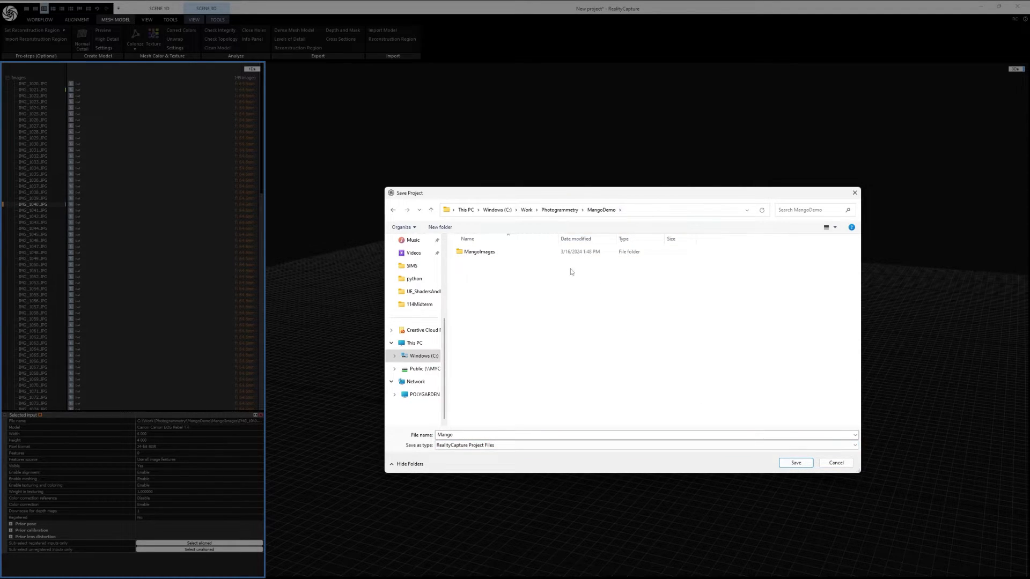
pyautogui.click(797, 463)
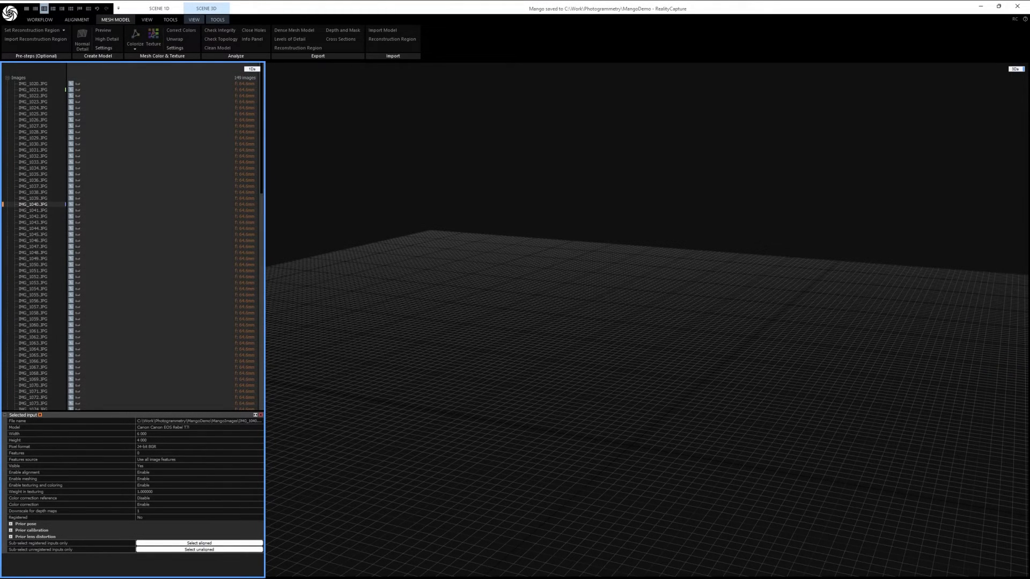
# Step: Switch to File Explorer and examine the saved Mango project file and the contents of the Mango folder in MangoDemo
pyautogui.press('super+e')
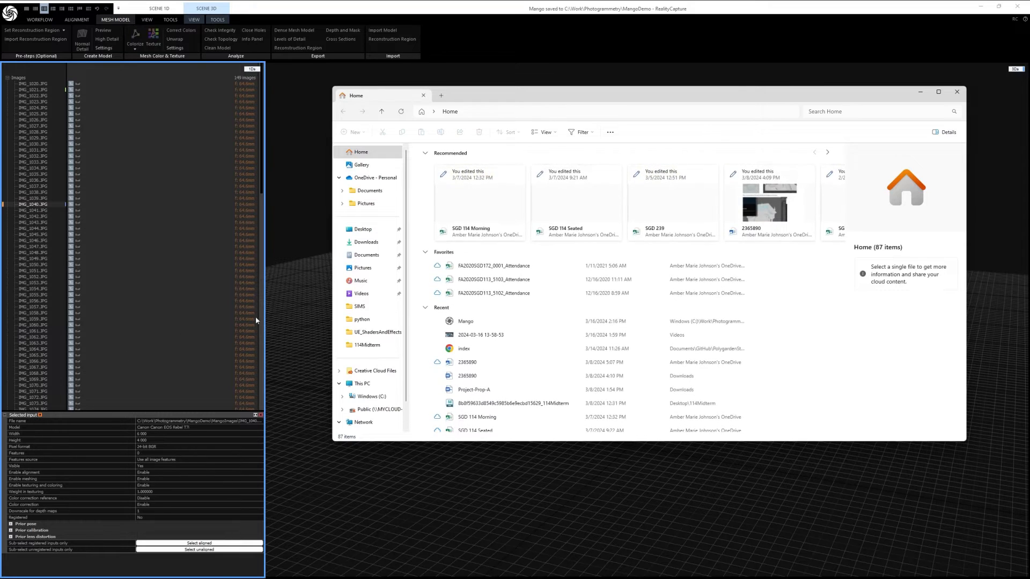
pyautogui.moveTo(486, 98); pyautogui.dragTo(0, 140)
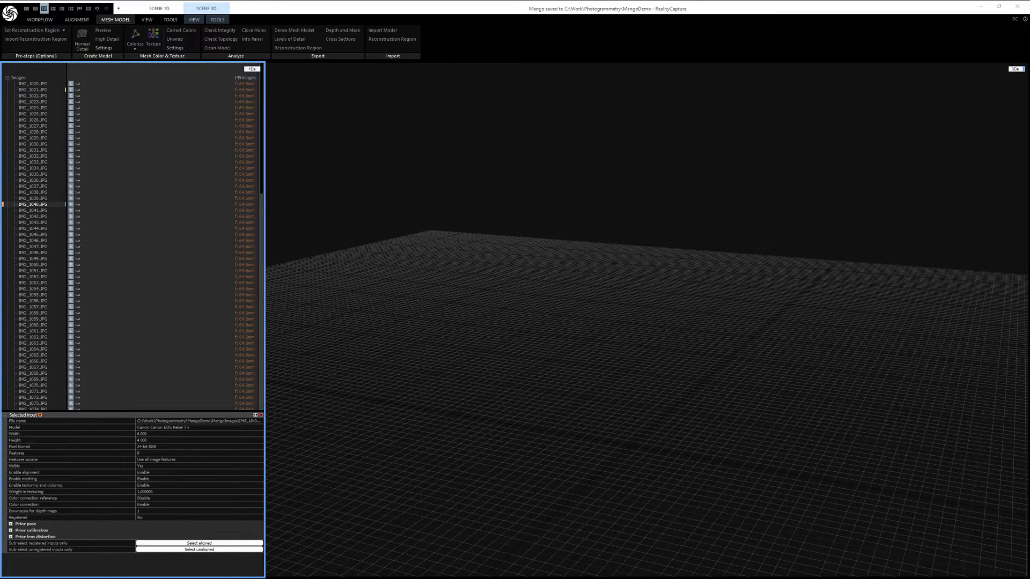
pyautogui.moveTo(0, 148); pyautogui.dragTo(544, 145)
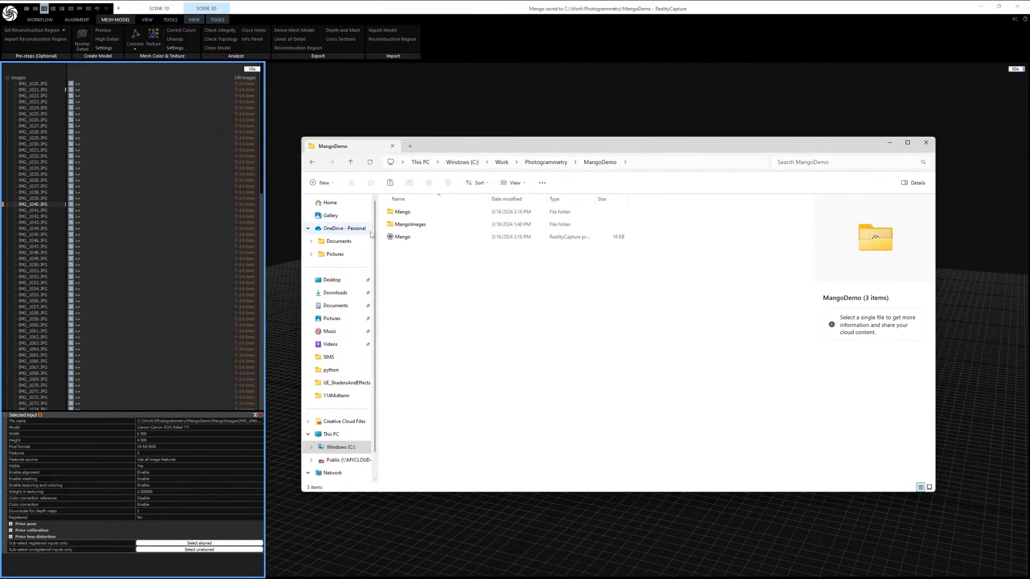
pyautogui.click(404, 242)
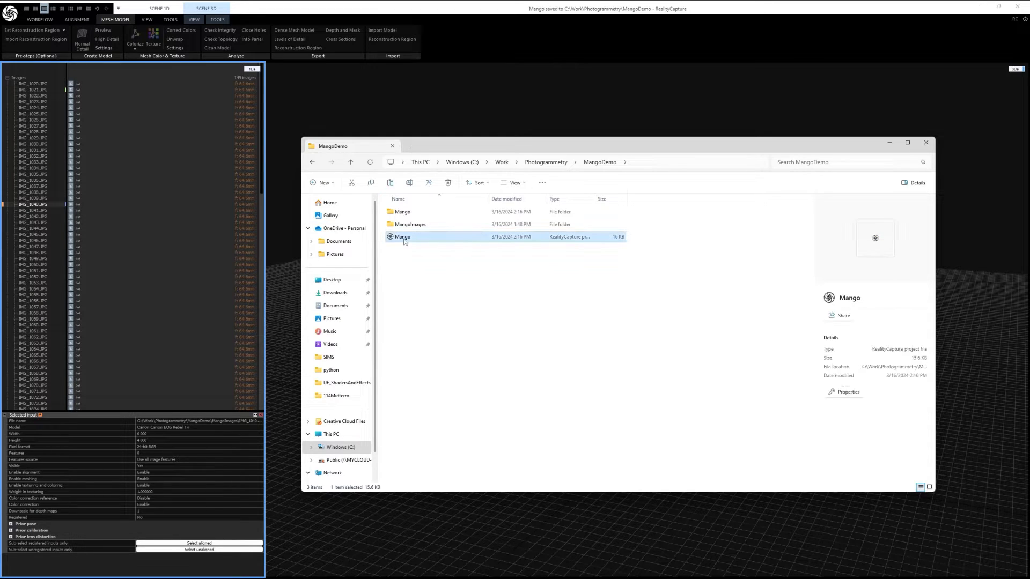
pyautogui.doubleClick(410, 215)
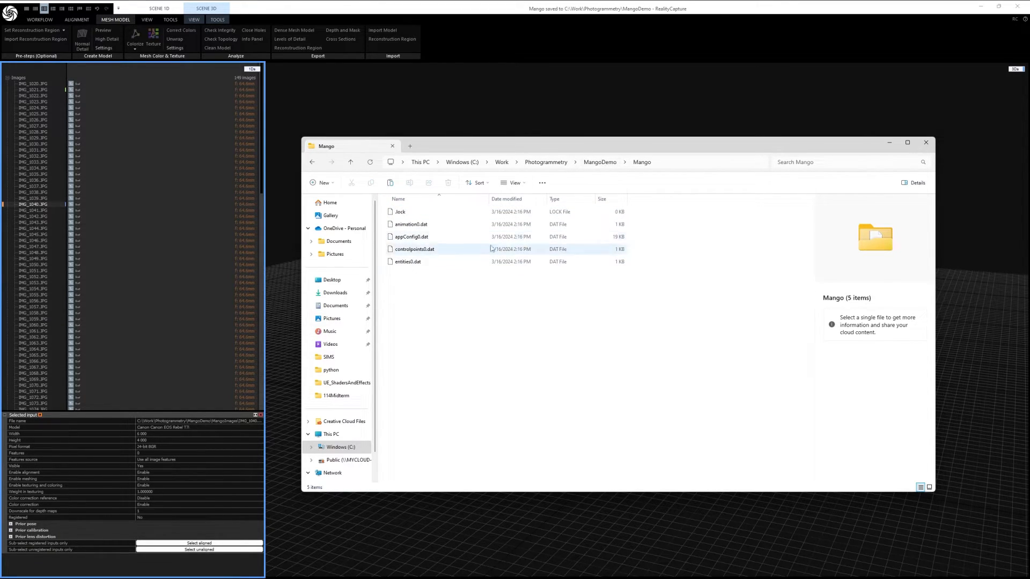
pyautogui.click(601, 162)
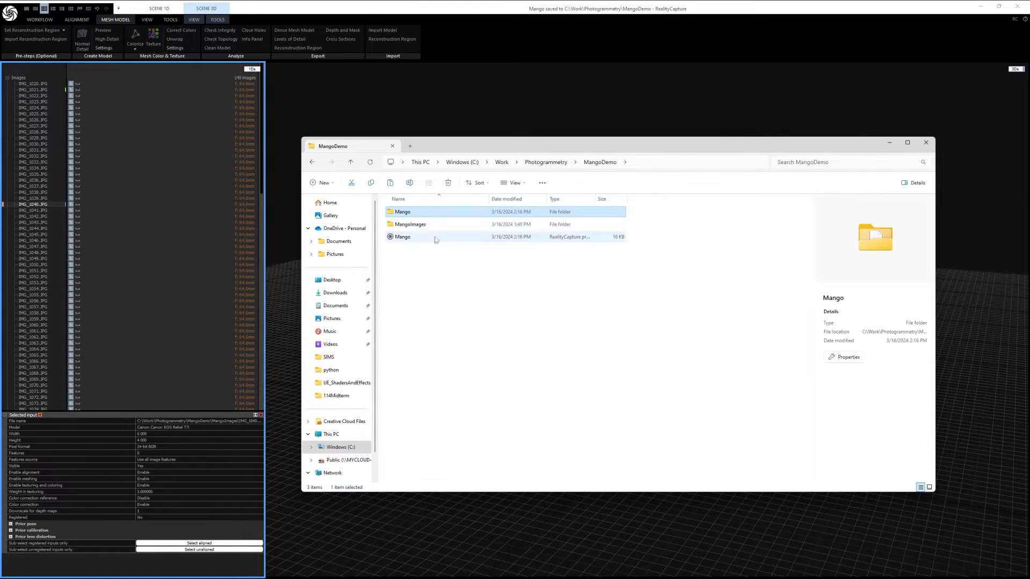
pyautogui.moveTo(601, 149); pyautogui.dragTo(0, 231)
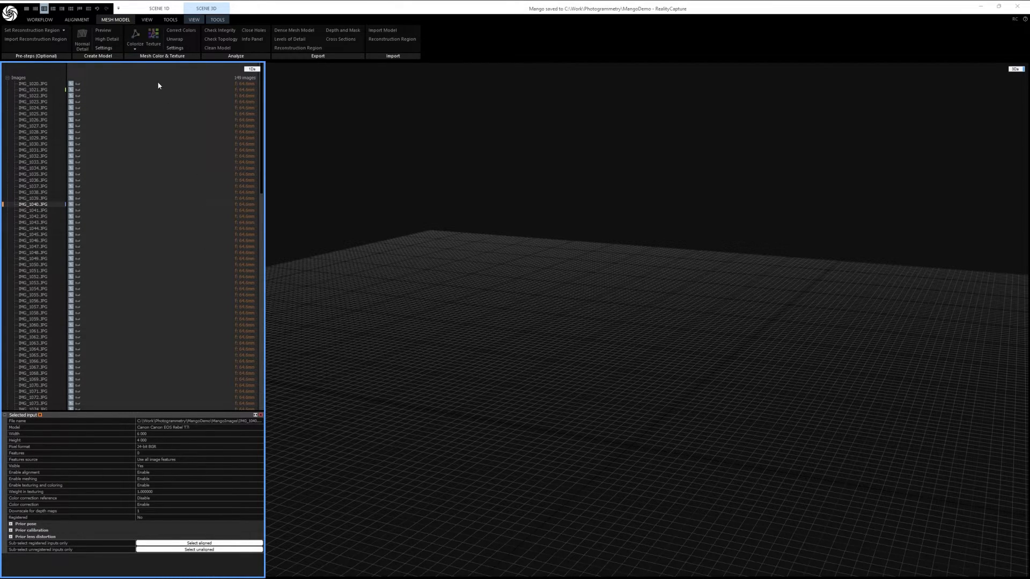
# Step: Preview the photos from IMG_1020.JPG to IMG_1024.JPG in a 2D view beside the scene, ending on IMG_1020.JPG
pyautogui.doubleClick(33, 85)
pyautogui.click(33, 91)
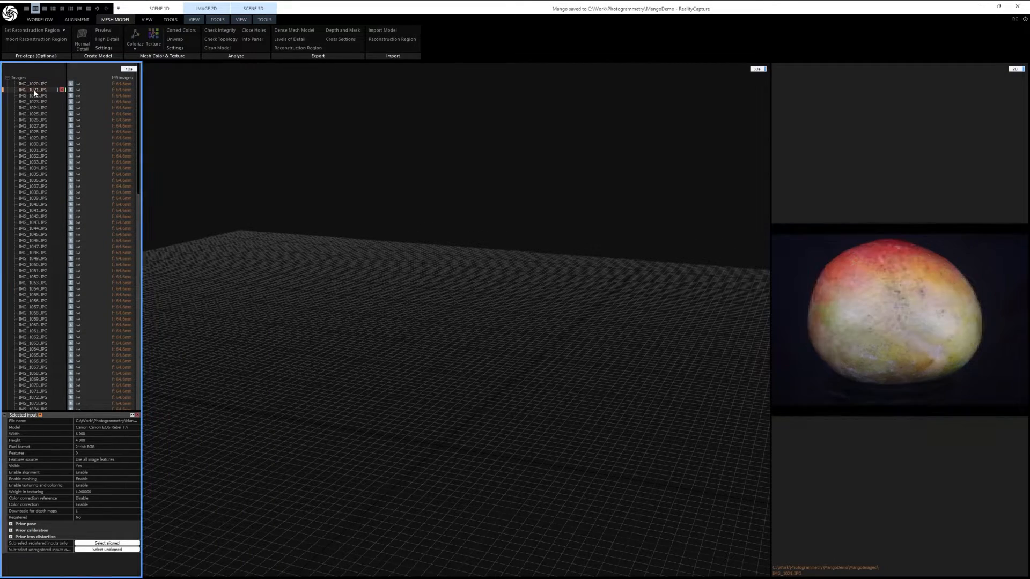
pyautogui.click(34, 97)
pyautogui.click(35, 103)
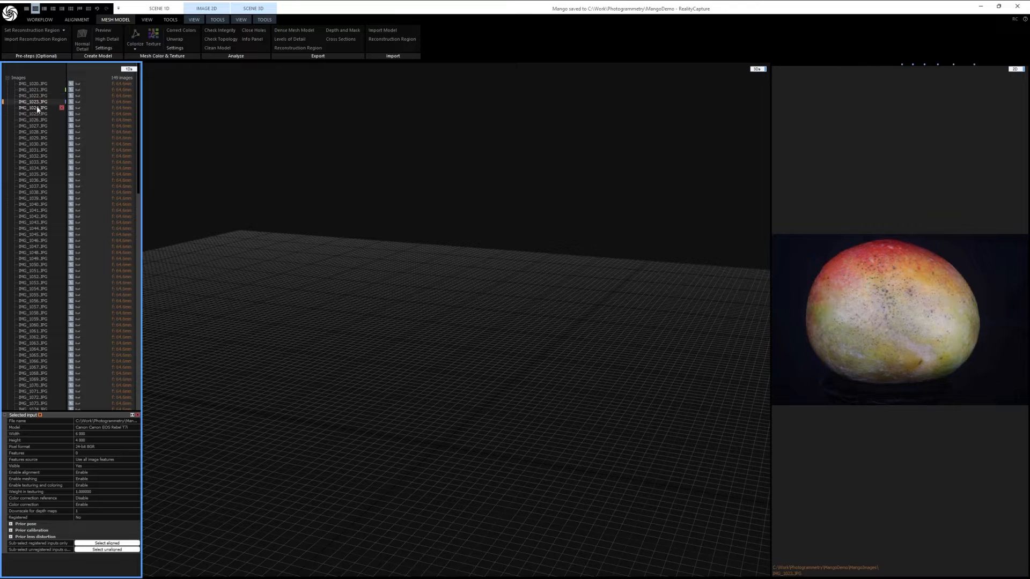
pyautogui.click(37, 108)
pyautogui.click(32, 85)
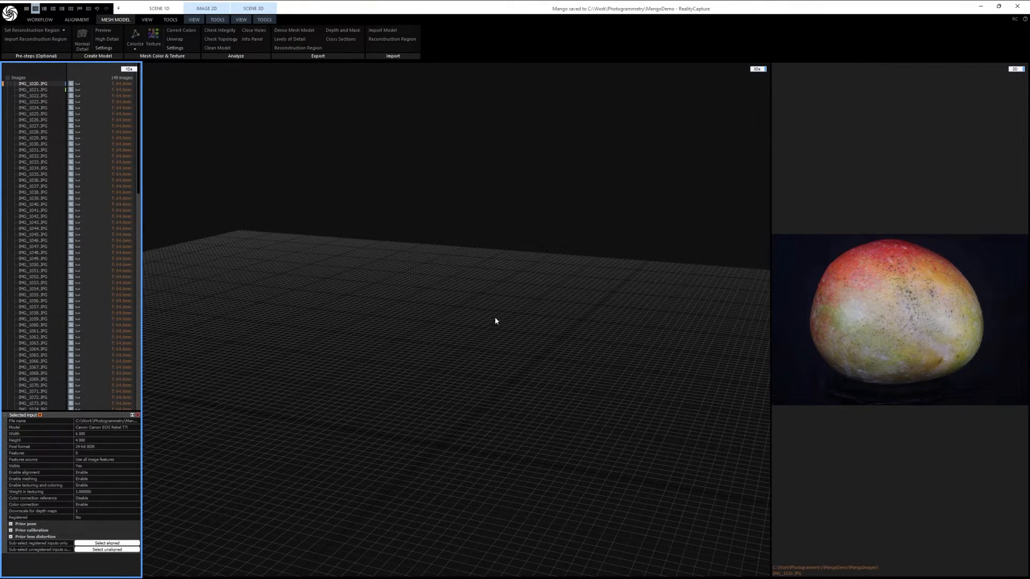
# Step: Restore the two-pane layout of image list and 3D scene, and align all the imported images
pyautogui.click(48, 21)
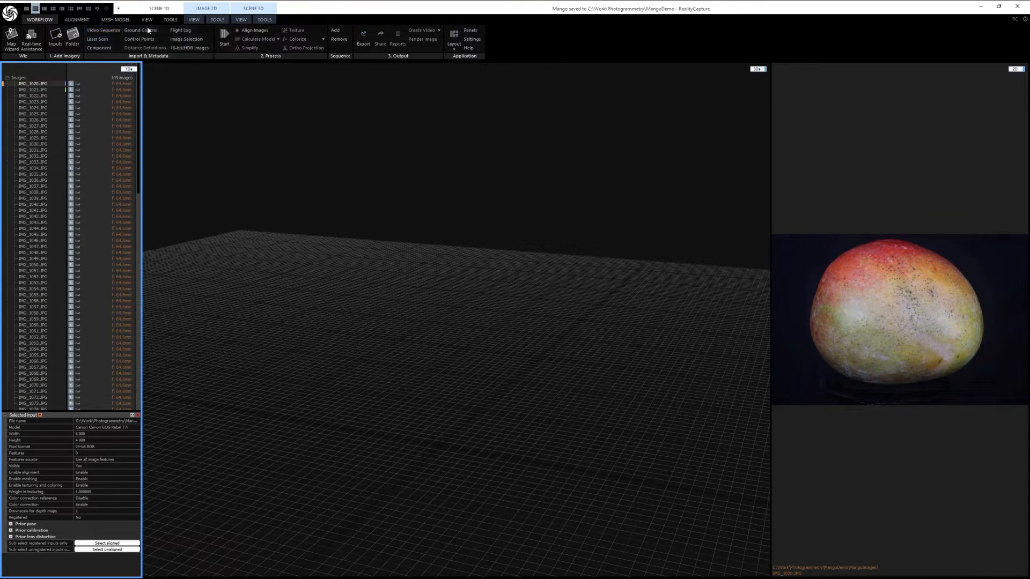
pyautogui.click(78, 20)
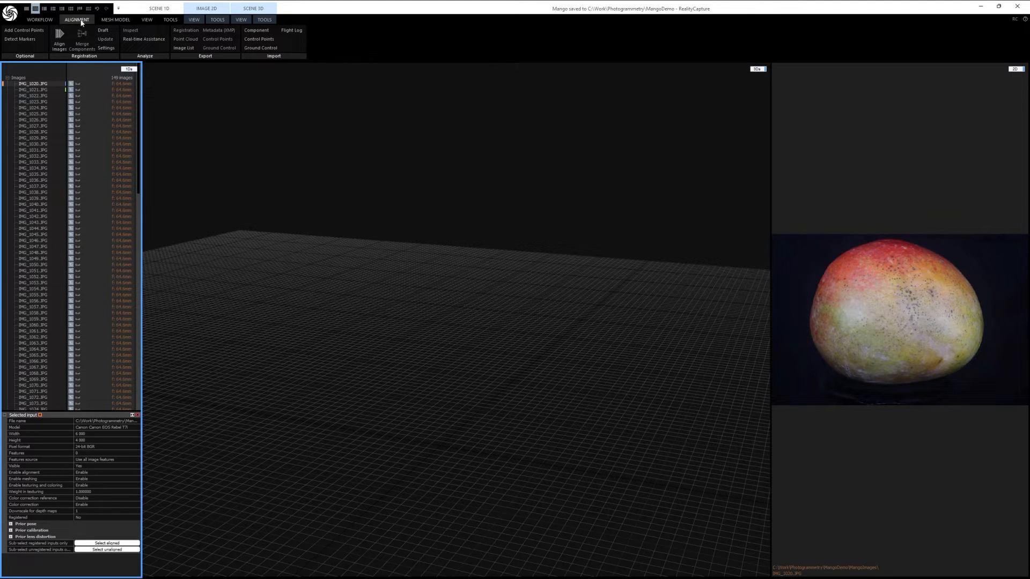
pyautogui.click(41, 19)
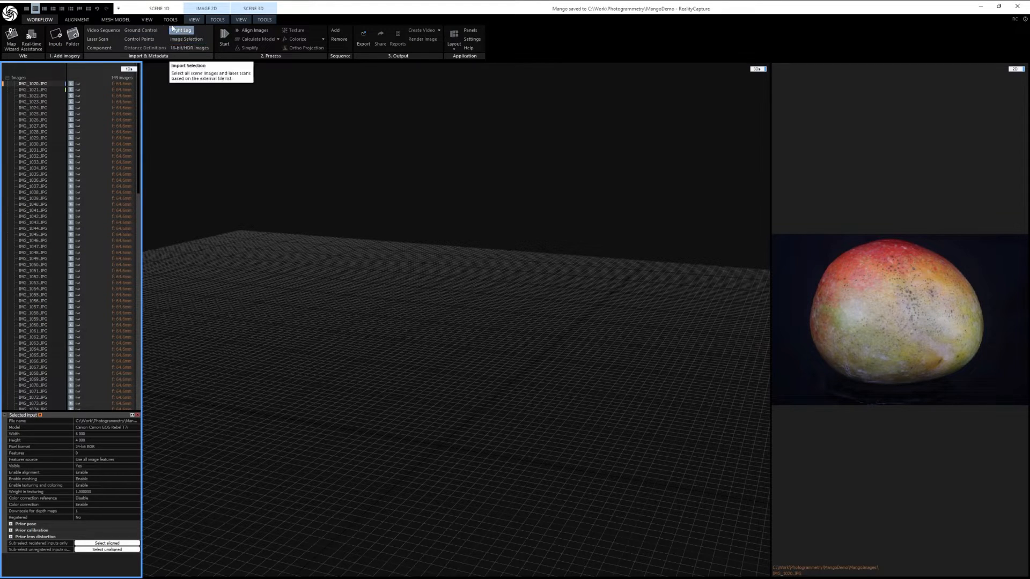
pyautogui.click(84, 20)
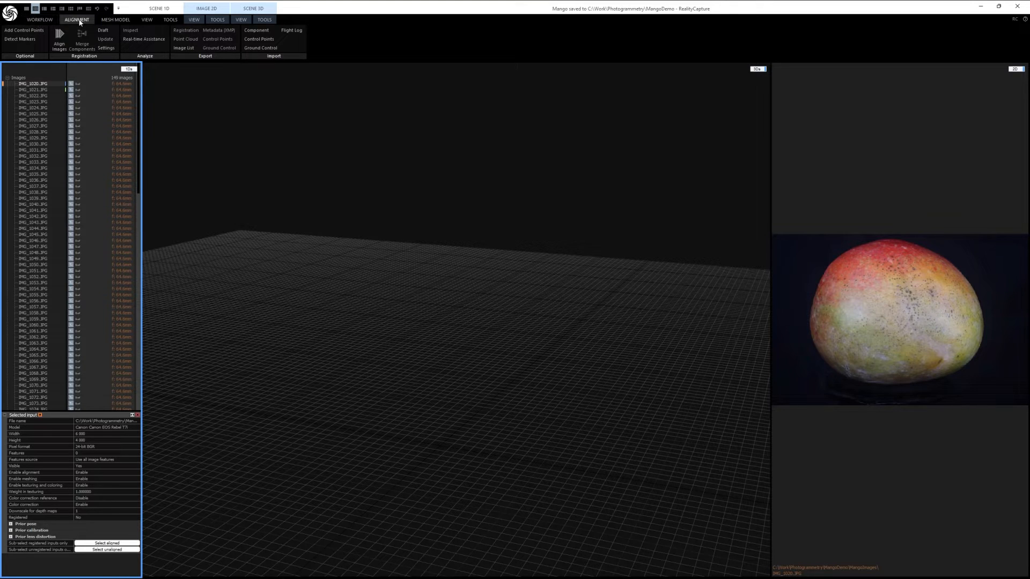
pyautogui.click(44, 9)
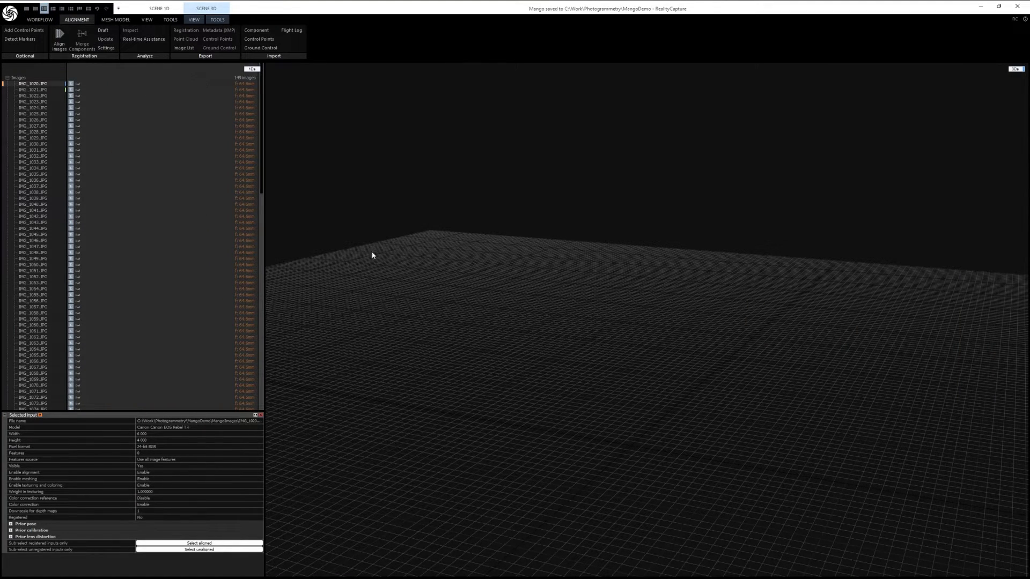
pyautogui.click(59, 34)
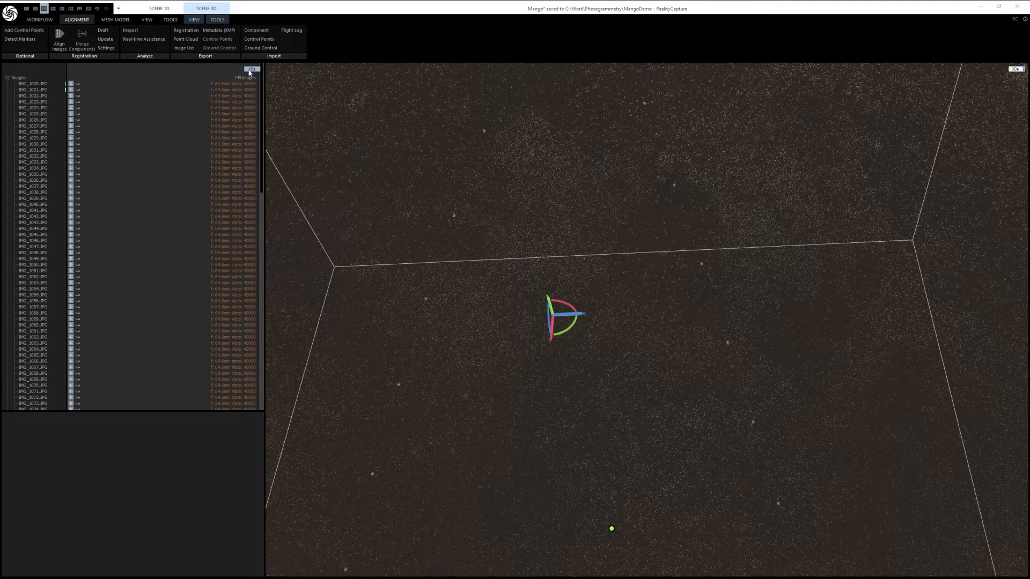
# Step: Collapse the Images group, expand Component 0 to check its registered camera poses, and collapse the pose list
pyautogui.click(7, 79)
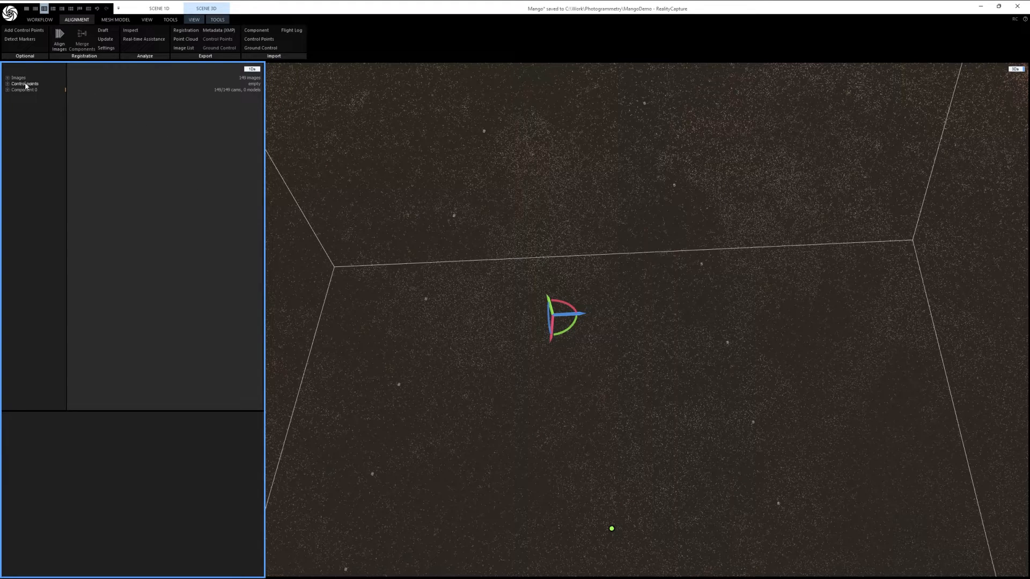
pyautogui.click(8, 90)
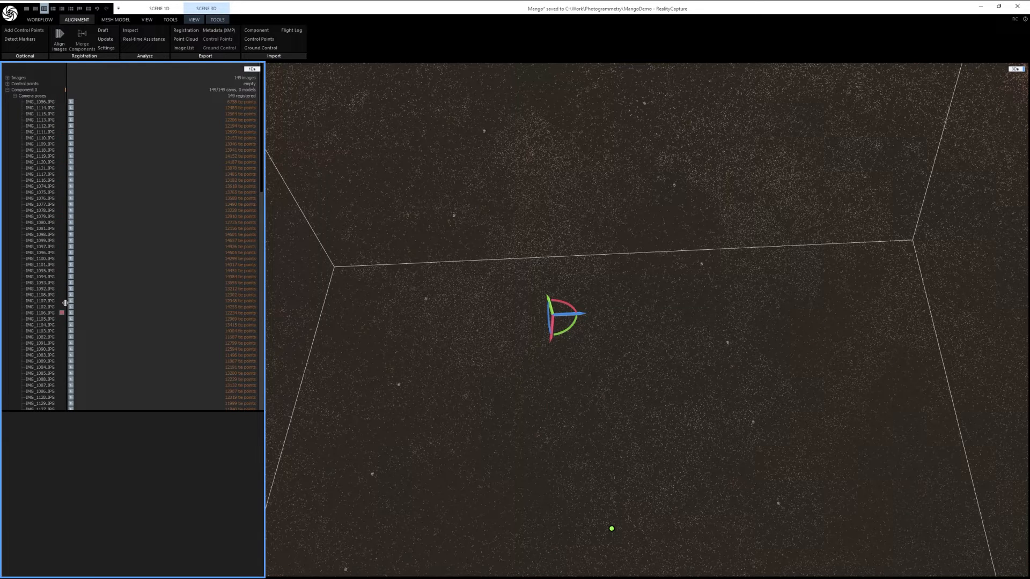
pyautogui.click(15, 96)
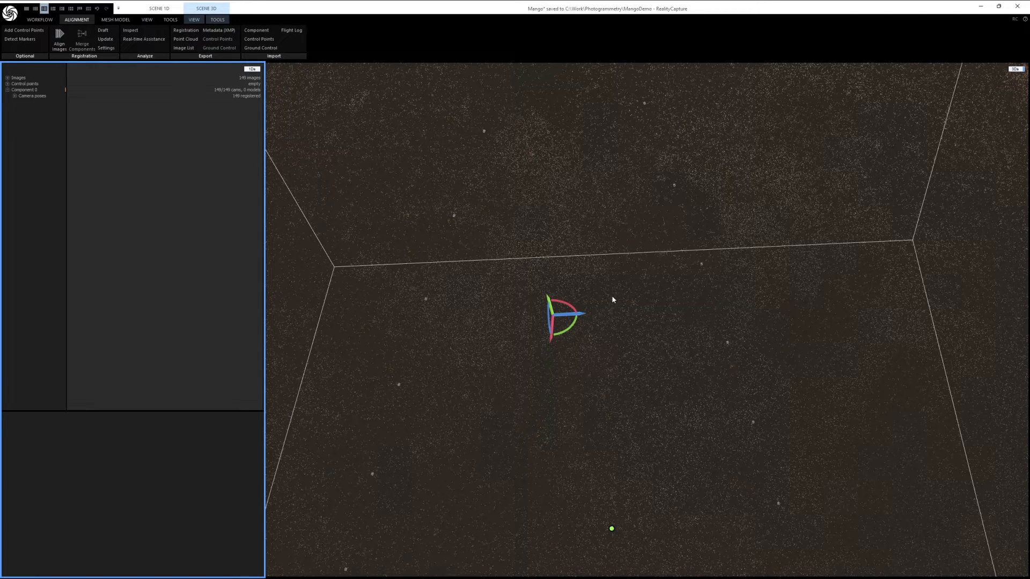
# Step: Examine the aligned mango point cloud inside its reconstruction region from several sides
pyautogui.scroll(-4, 595, 288)
pyautogui.scroll(5, 593, 293)
pyautogui.scroll(-5, 593, 294)
pyautogui.scroll(-4, 593, 294)
pyautogui.scroll(3, 593, 293)
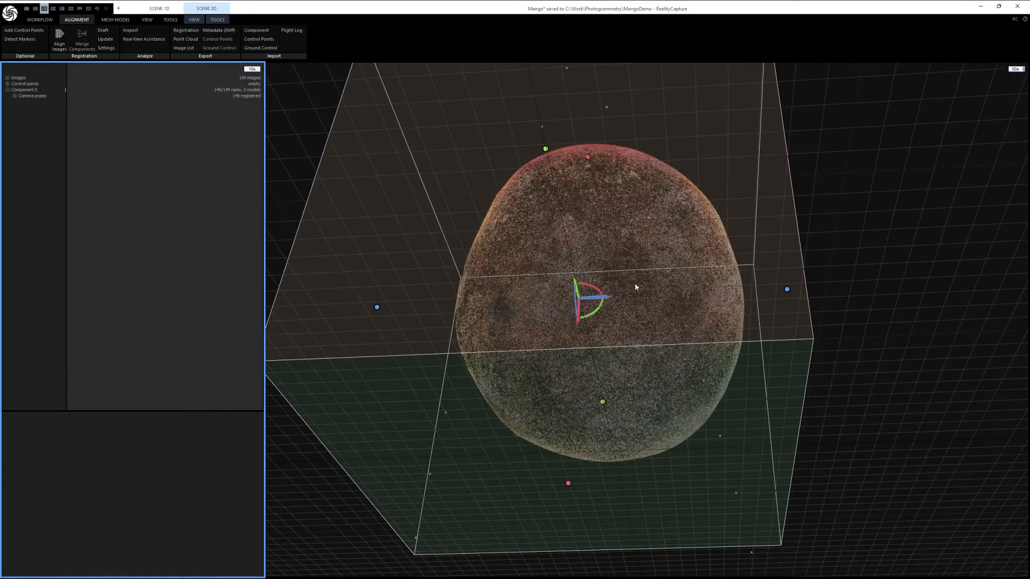
pyautogui.moveTo(671, 231); pyautogui.dragTo(752, 296)
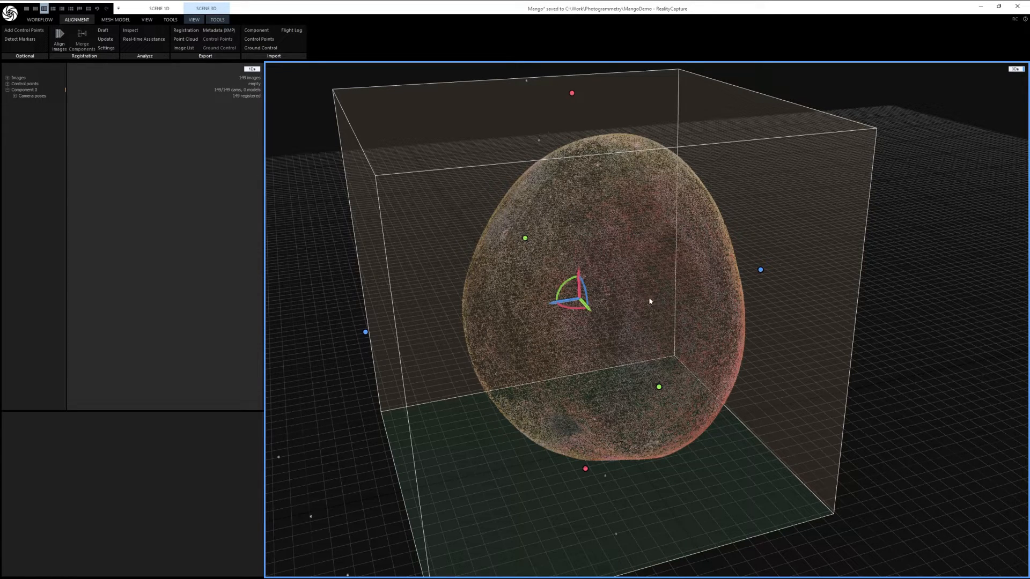
pyautogui.moveTo(687, 289); pyautogui.dragTo(657, 267)
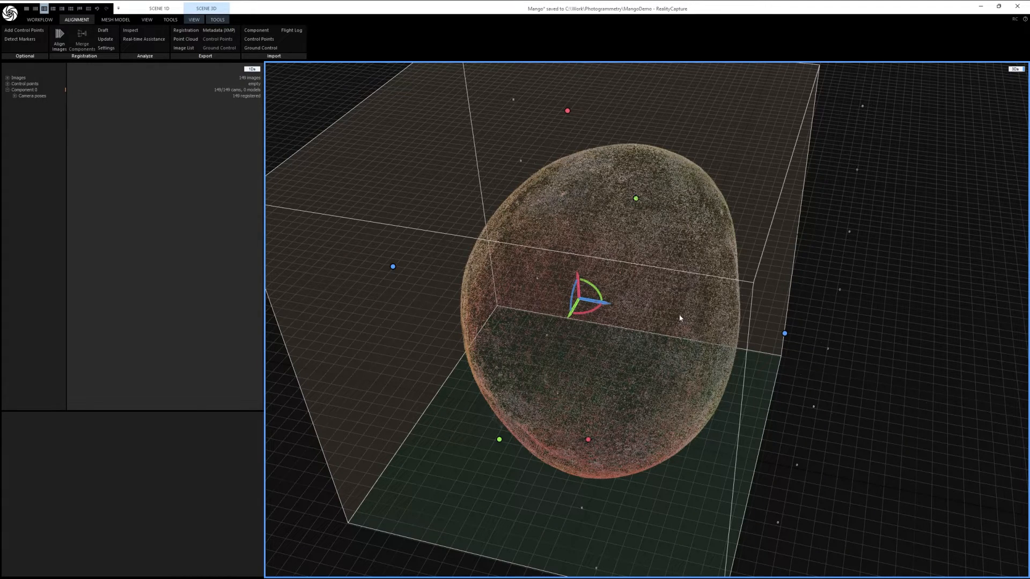
pyautogui.moveTo(746, 327); pyautogui.dragTo(651, 301)
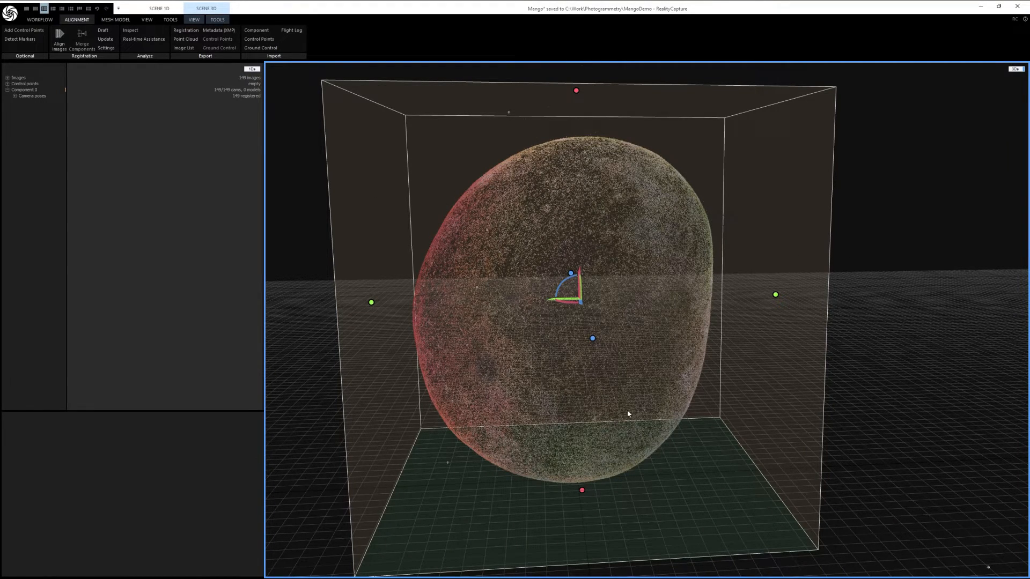
pyautogui.moveTo(547, 295); pyautogui.dragTo(570, 351)
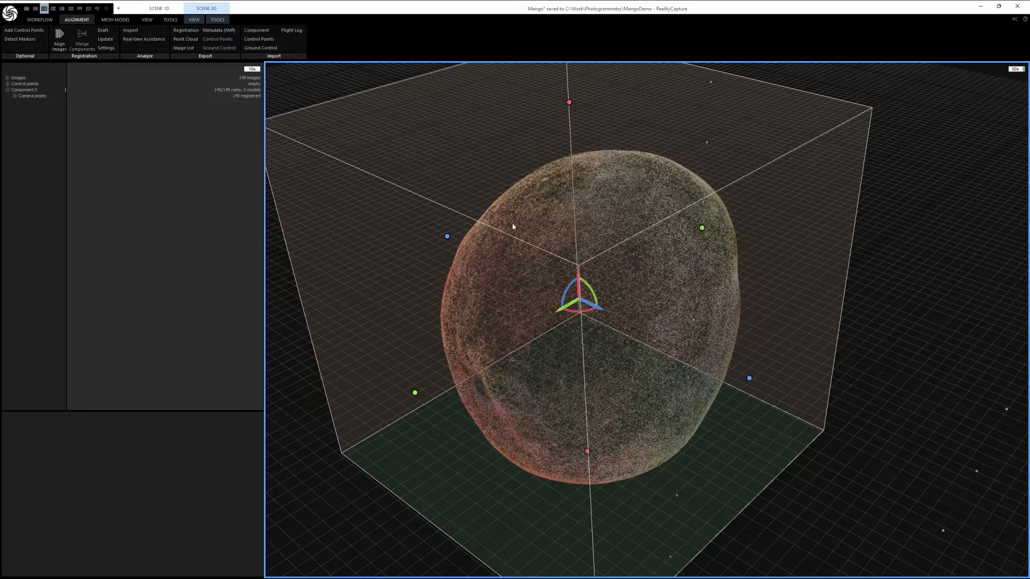
pyautogui.moveTo(632, 288)
pyautogui.mouseDown()
pyautogui.moveTo(645, 276)
pyautogui.moveTo(651, 287)
pyautogui.mouseUp()
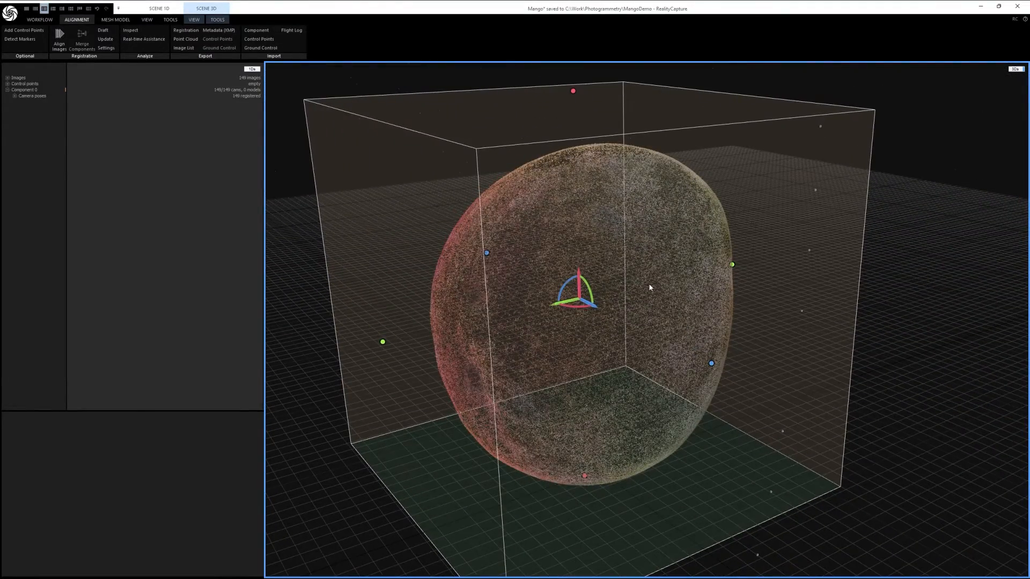
pyautogui.moveTo(497, 292)
pyautogui.mouseDown()
pyautogui.moveTo(540, 275)
pyautogui.moveTo(491, 185)
pyautogui.moveTo(479, 311)
pyautogui.moveTo(452, 259)
pyautogui.moveTo(435, 410)
pyautogui.moveTo(500, 287)
pyautogui.moveTo(564, 387)
pyautogui.moveTo(668, 300)
pyautogui.moveTo(612, 391)
pyautogui.moveTo(495, 313)
pyautogui.moveTo(514, 305)
pyautogui.moveTo(481, 304)
pyautogui.mouseUp()
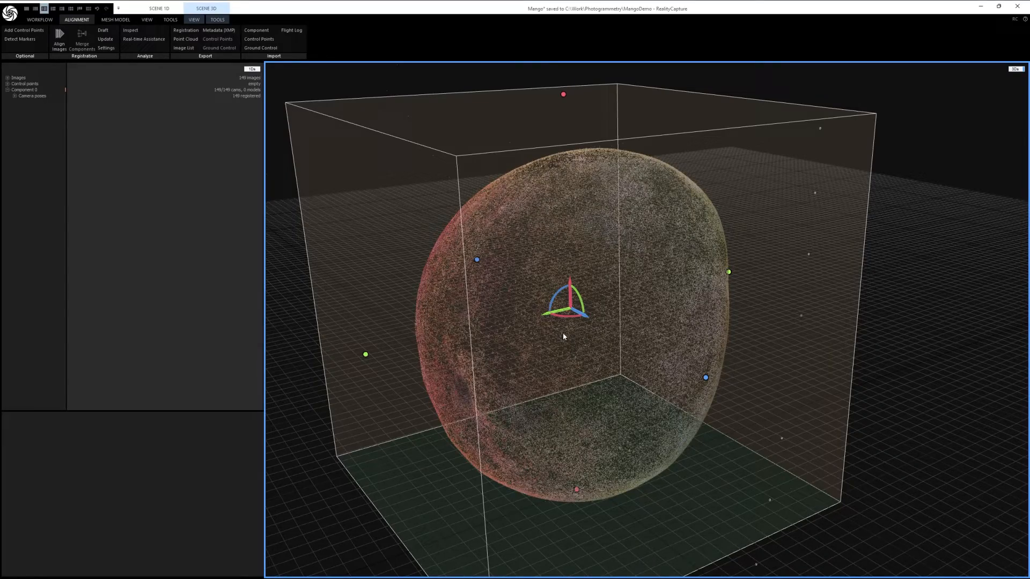
pyautogui.moveTo(563, 337); pyautogui.dragTo(615, 340)
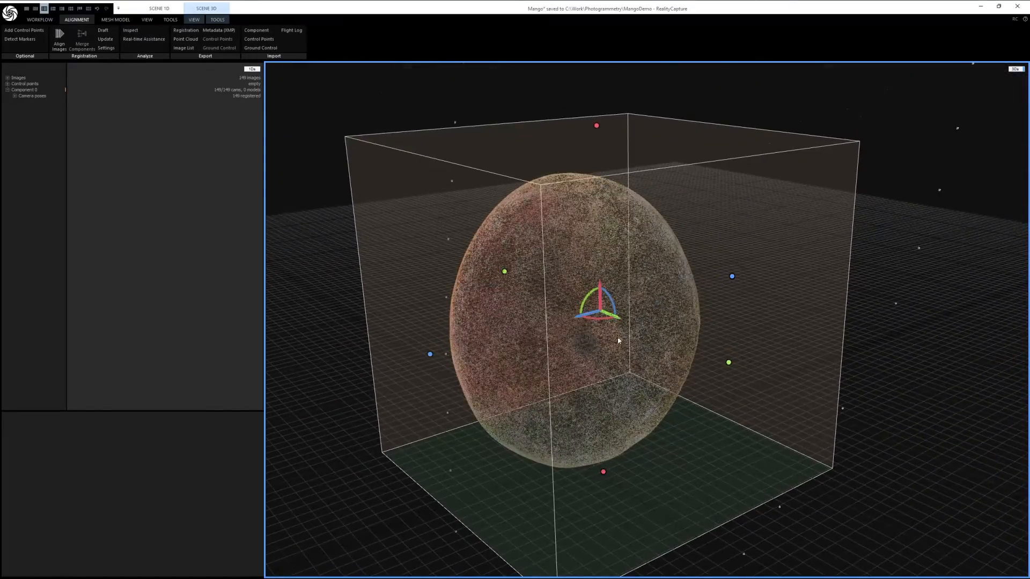
pyautogui.moveTo(550, 334); pyautogui.dragTo(658, 320)
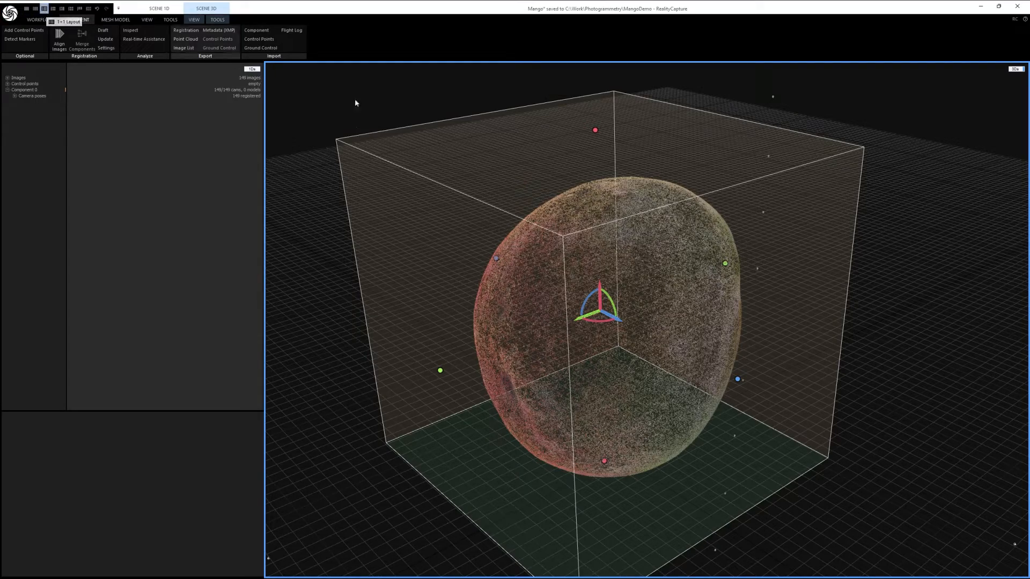
# Step: Examine the camera positions surrounding the mango point cloud from a wider view and several angles
pyautogui.moveTo(595, 281); pyautogui.dragTo(741, 304)
pyautogui.doubleClick(763, 324)
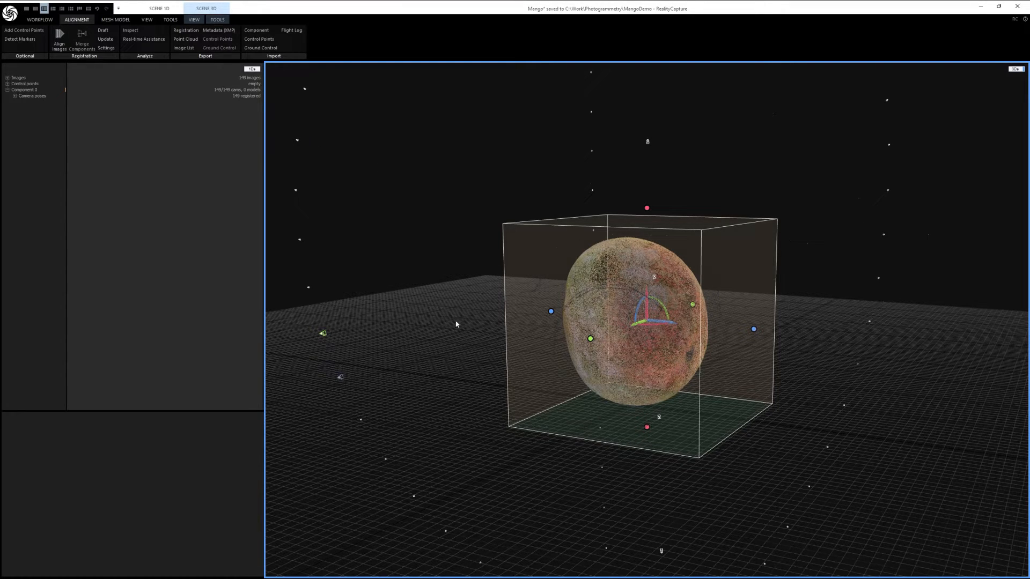
pyautogui.moveTo(686, 336); pyautogui.dragTo(788, 375)
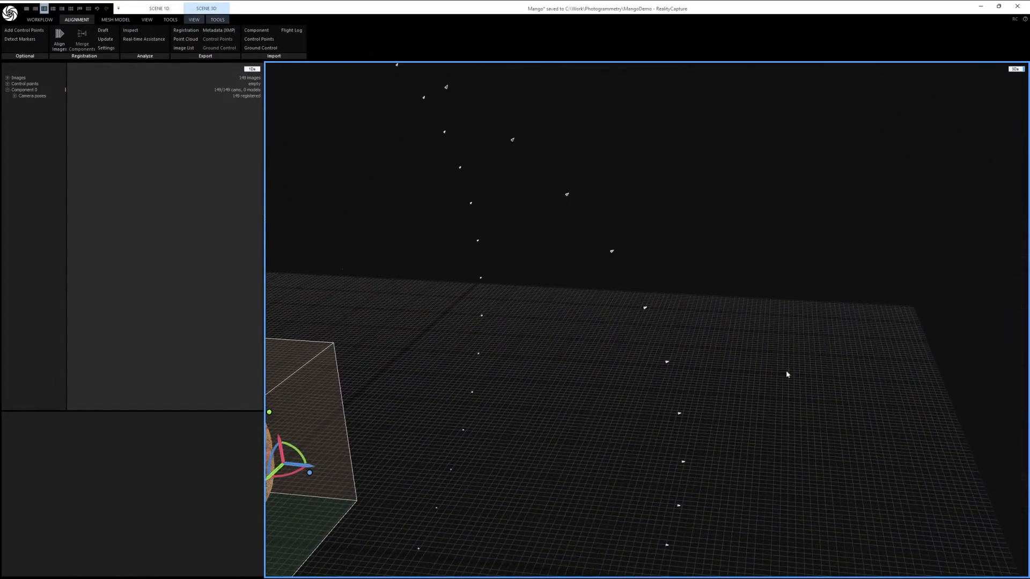
pyautogui.doubleClick(745, 325)
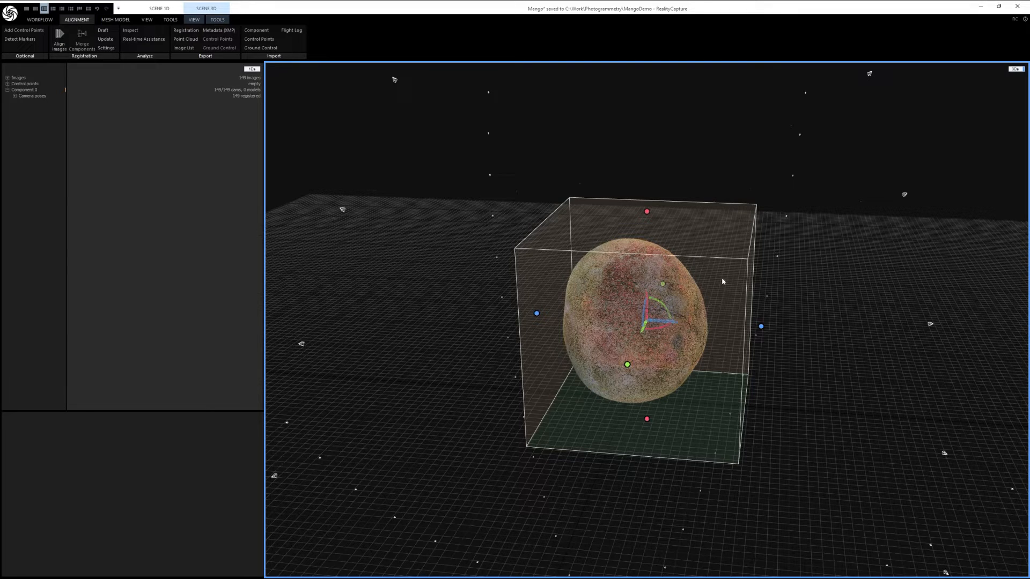
pyautogui.moveTo(736, 277); pyautogui.dragTo(697, 309)
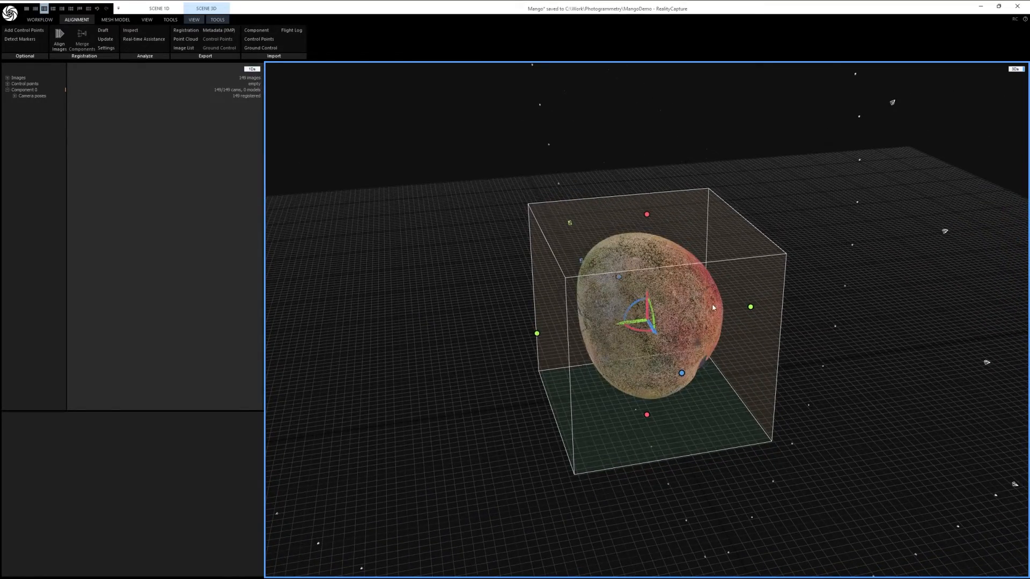
pyautogui.scroll(-5, 697, 287)
pyautogui.moveTo(696, 289); pyautogui.dragTo(715, 318)
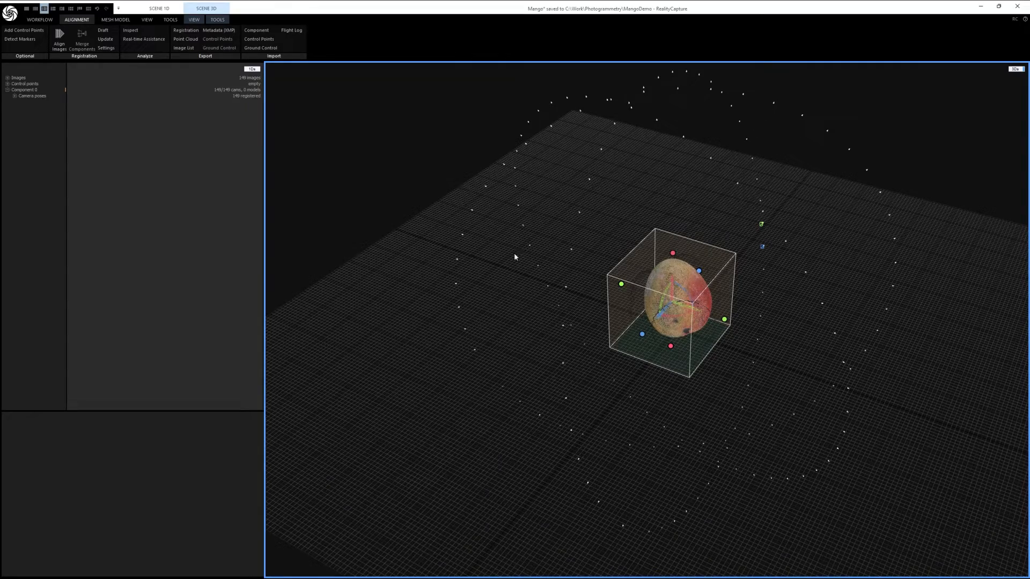
pyautogui.moveTo(604, 311); pyautogui.dragTo(684, 307)
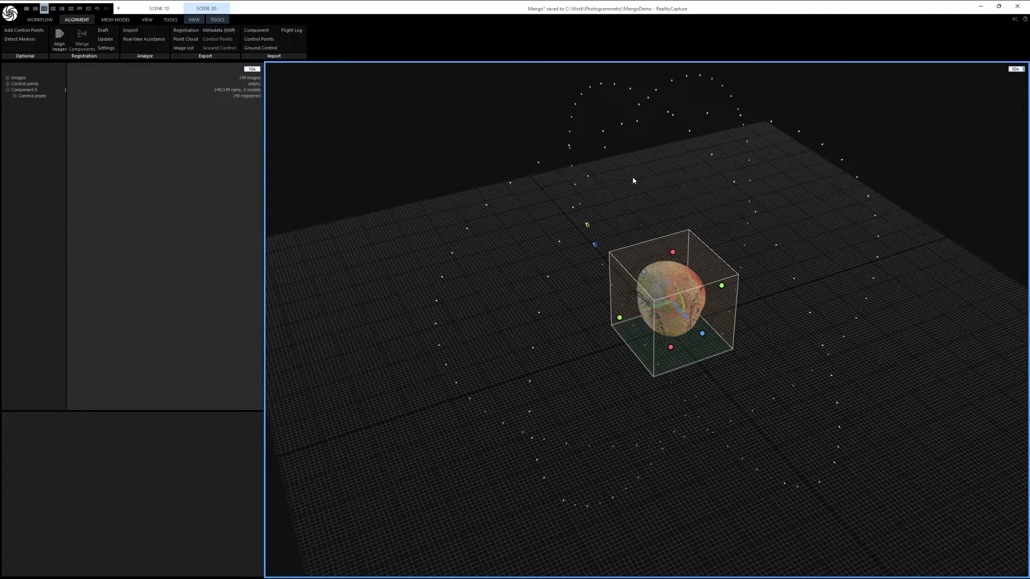
# Step: Enlarge the camera scale in the 3D scene and examine the camera frustums and their image thumbnails around the mango
pyautogui.click(194, 20)
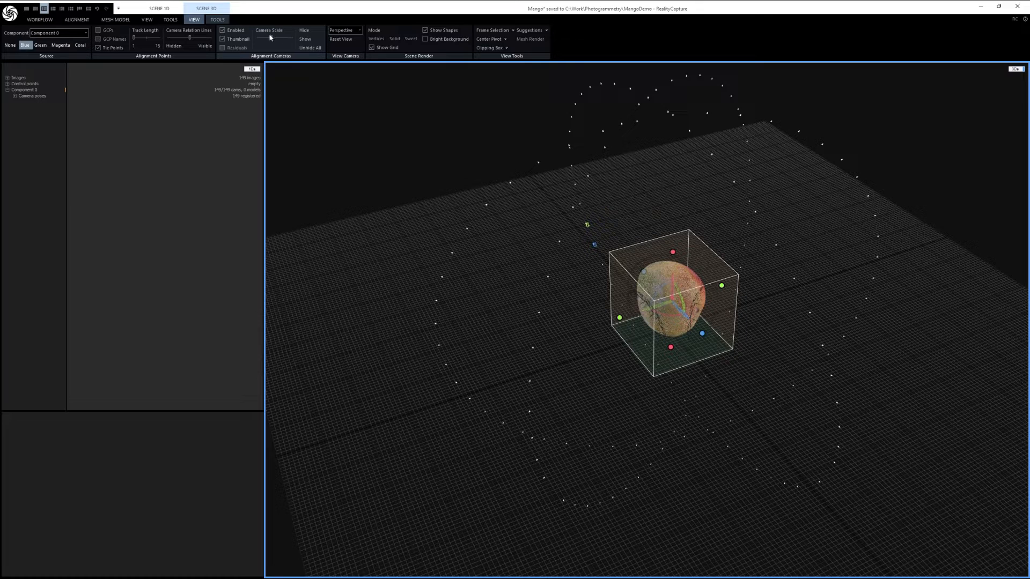
pyautogui.moveTo(279, 38); pyautogui.dragTo(288, 33)
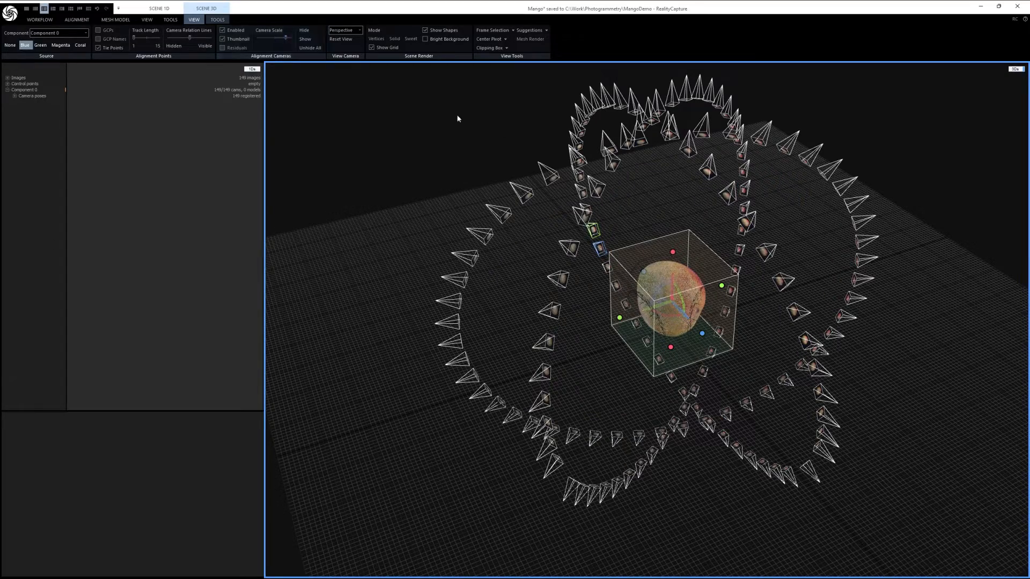
pyautogui.scroll(2, 590, 198)
pyautogui.scroll(3, 590, 199)
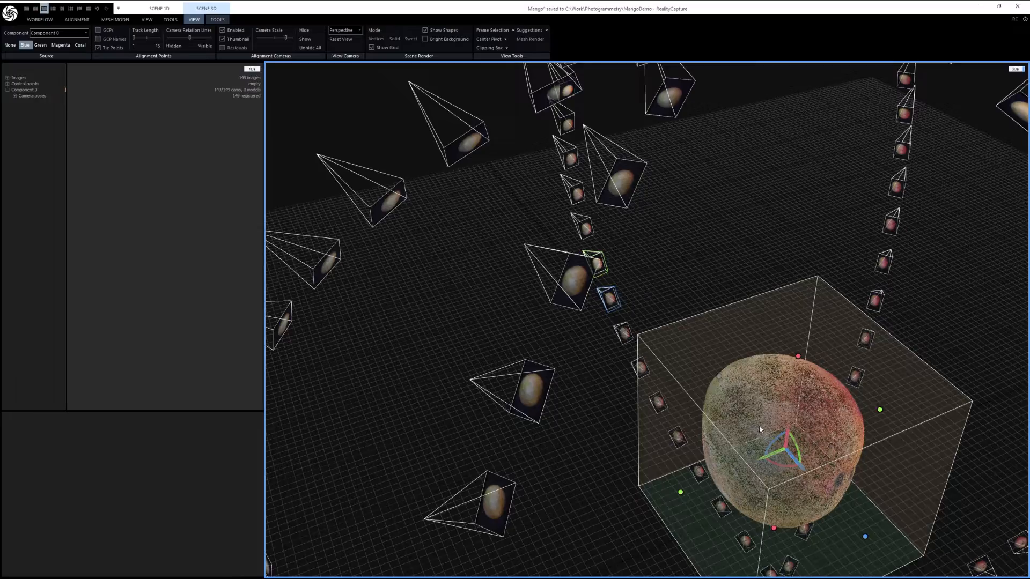
pyautogui.scroll(-2, 725, 381)
pyautogui.scroll(-2, 726, 382)
pyautogui.moveTo(751, 365); pyautogui.dragTo(716, 353, button='right')
pyautogui.moveTo(715, 353); pyautogui.dragTo(601, 237)
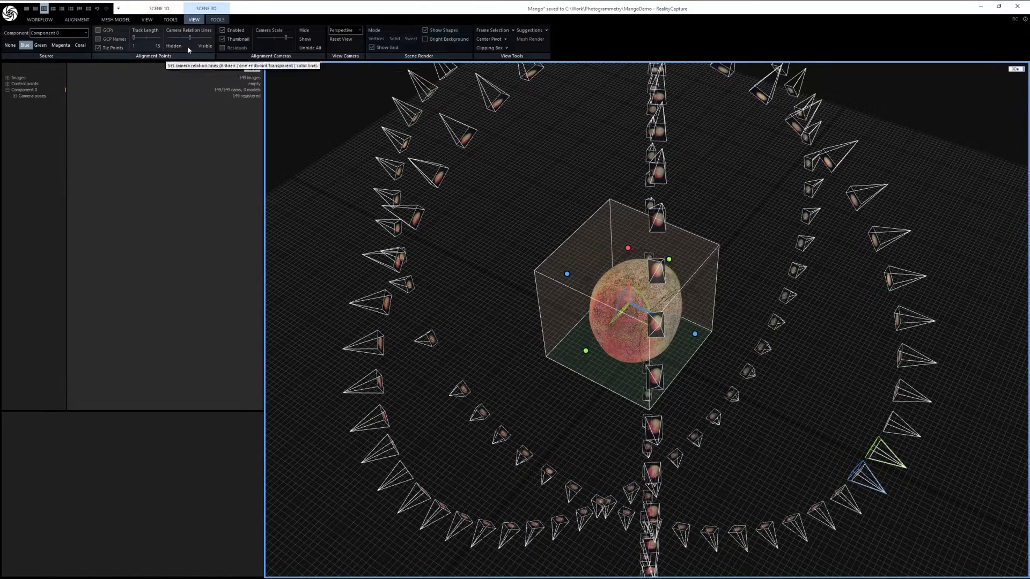
# Step: Reduce the camera scale in the 3D scene and save the Mango project
pyautogui.moveTo(286, 39); pyautogui.dragTo(276, 41)
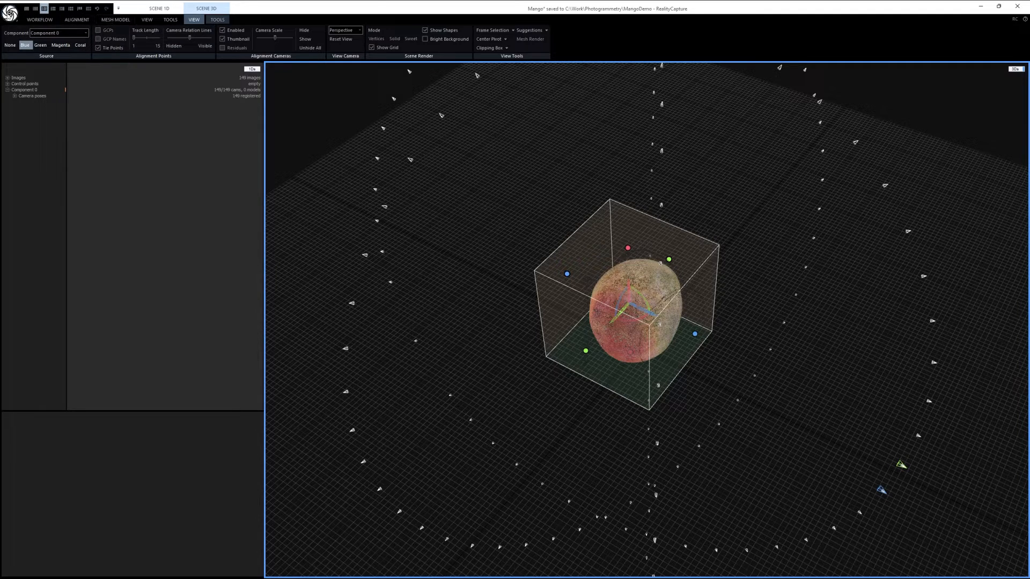
pyautogui.click(9, 13)
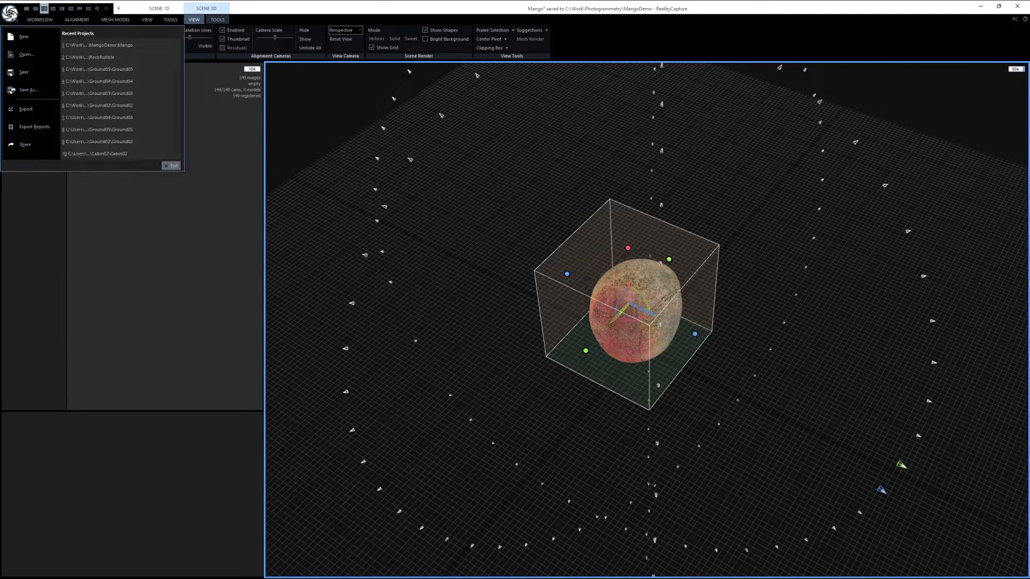
pyautogui.click(24, 72)
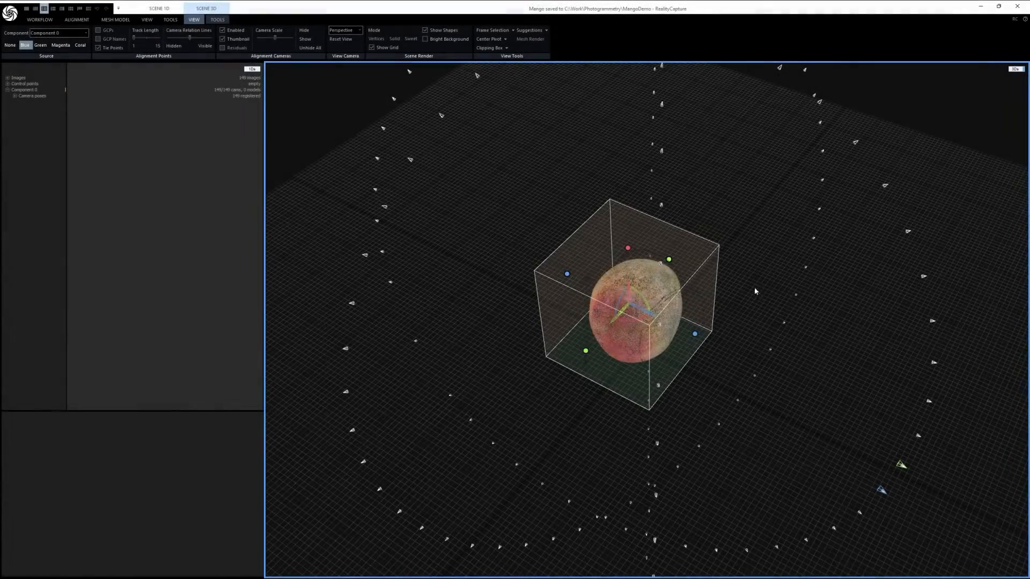
# Step: Examine the mango point cloud up close and review the mesh model tools, including the Set Reconstruction Region options
pyautogui.scroll(2, 699, 316)
pyautogui.moveTo(698, 317)
pyautogui.mouseDown()
pyautogui.moveTo(587, 305)
pyautogui.moveTo(661, 295)
pyautogui.moveTo(686, 305)
pyautogui.mouseUp()
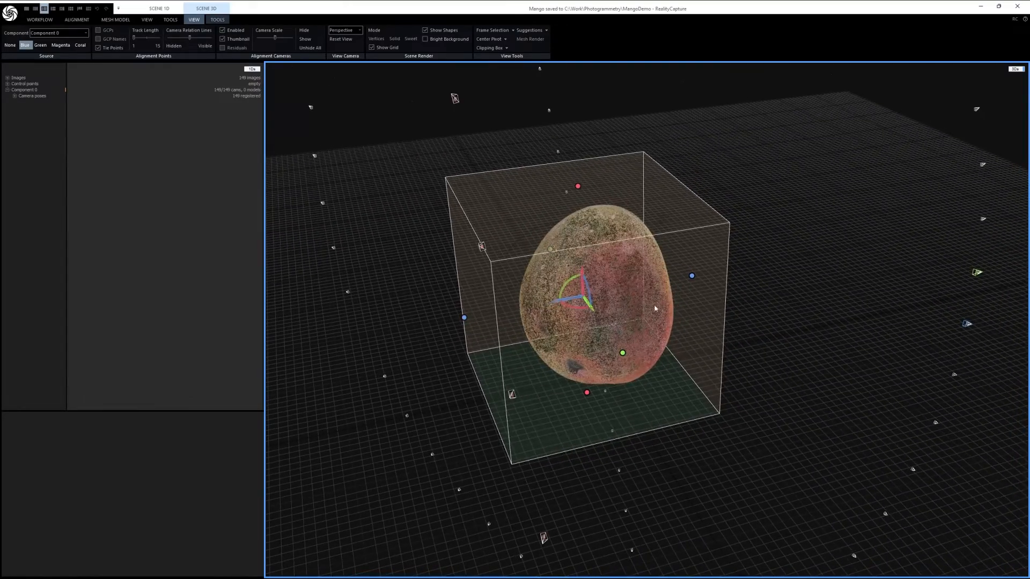
pyautogui.scroll(2, 620, 303)
pyautogui.scroll(1, 621, 300)
pyautogui.moveTo(637, 321); pyautogui.dragTo(698, 330, button='right')
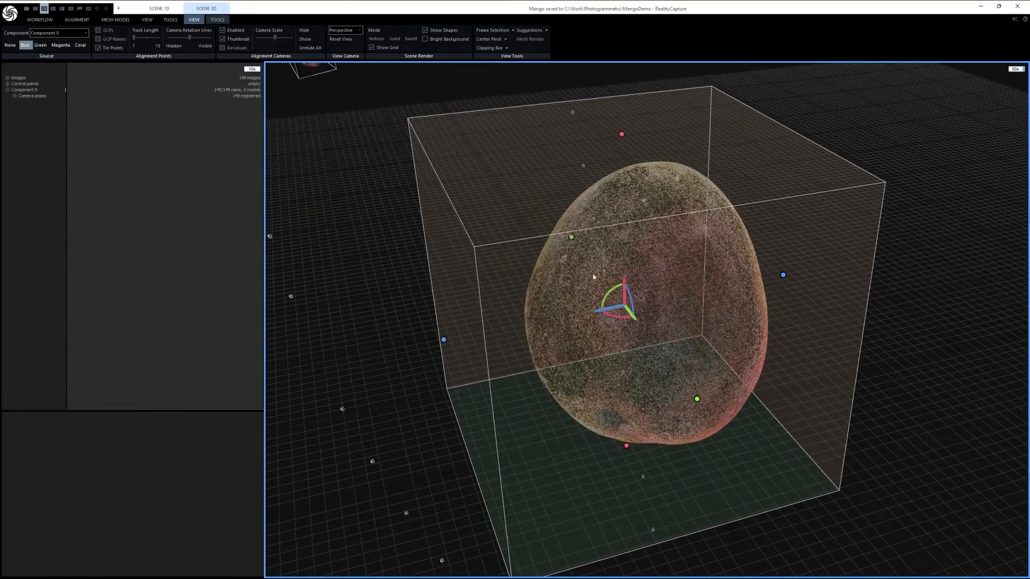
pyautogui.click(81, 19)
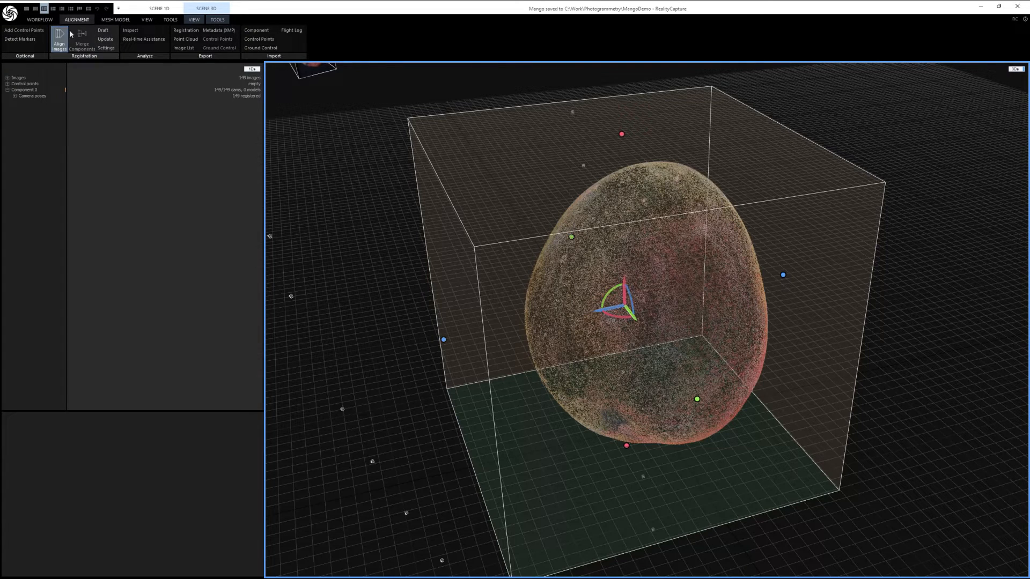
pyautogui.click(115, 20)
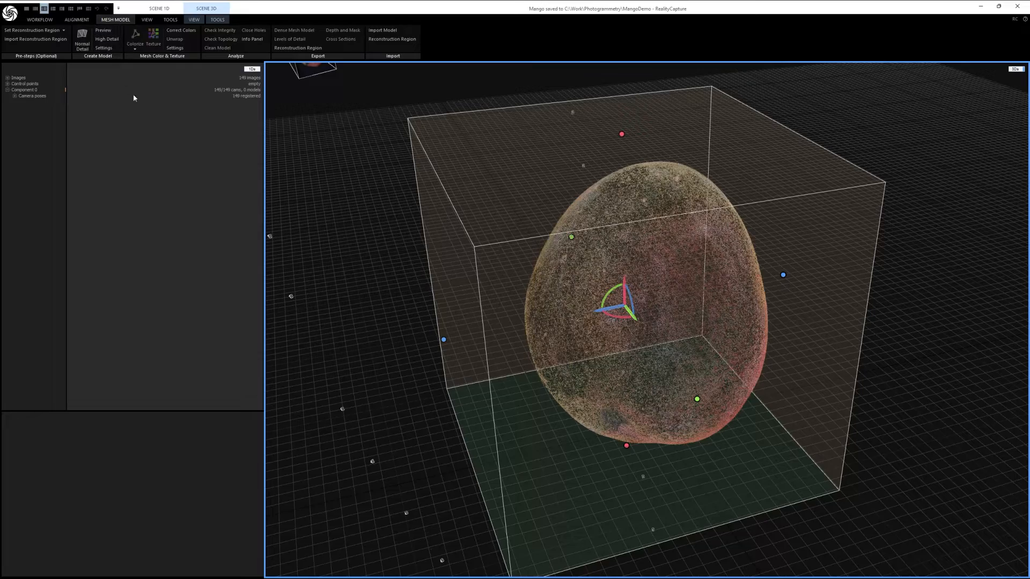
pyautogui.moveTo(745, 316); pyautogui.dragTo(797, 352)
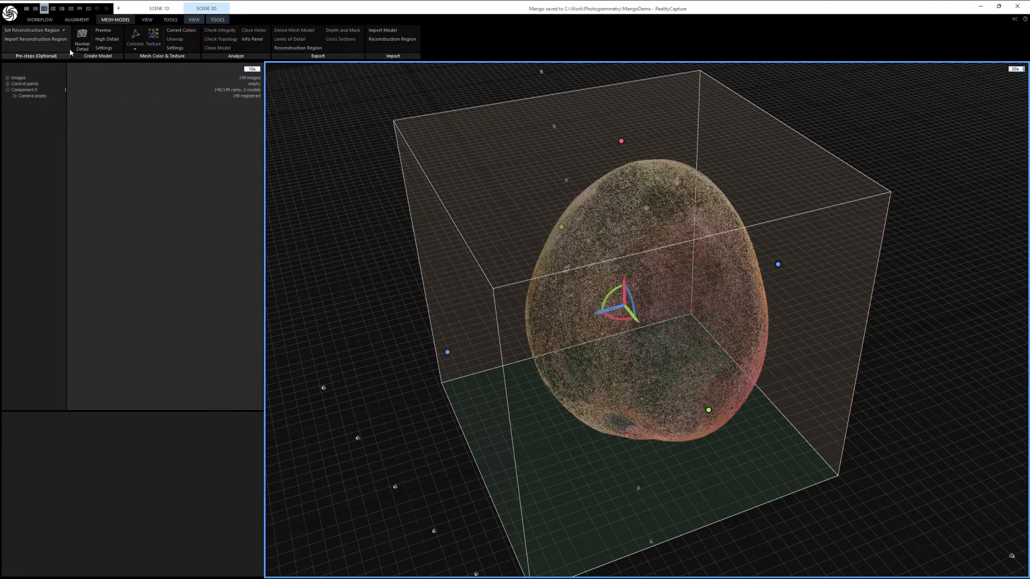
pyautogui.click(64, 31)
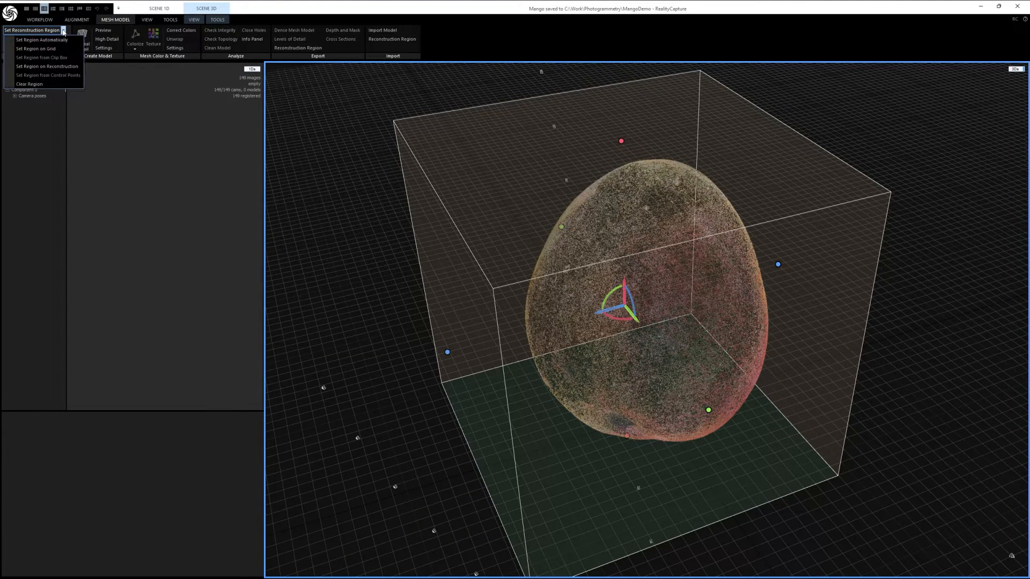
pyautogui.click(44, 30)
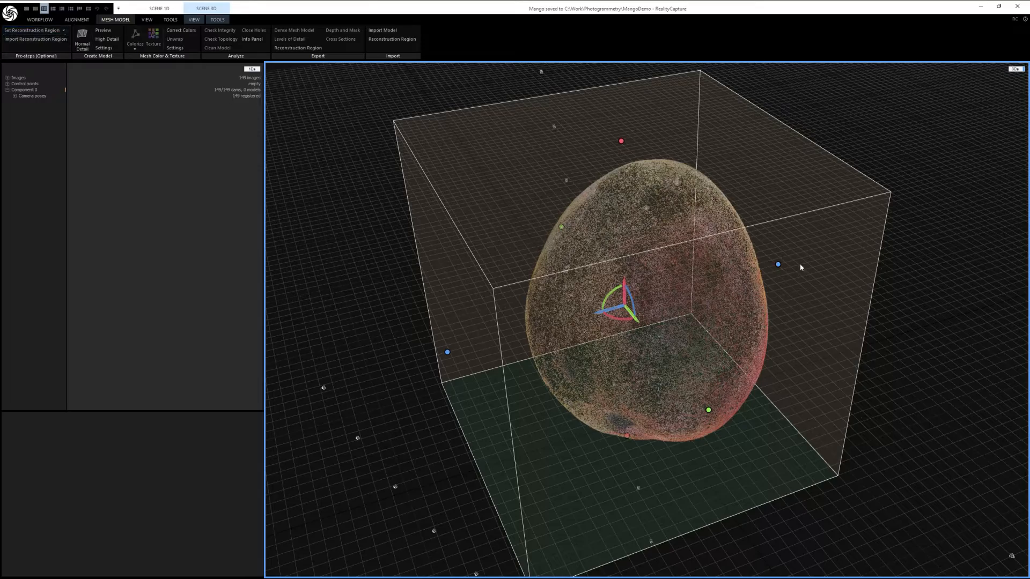
# Step: Resize the reconstruction region along its blue axis so both faces sit closer to the mango point cloud
pyautogui.moveTo(778, 267); pyautogui.dragTo(757, 272)
pyautogui.moveTo(795, 316); pyautogui.dragTo(694, 309, button='right')
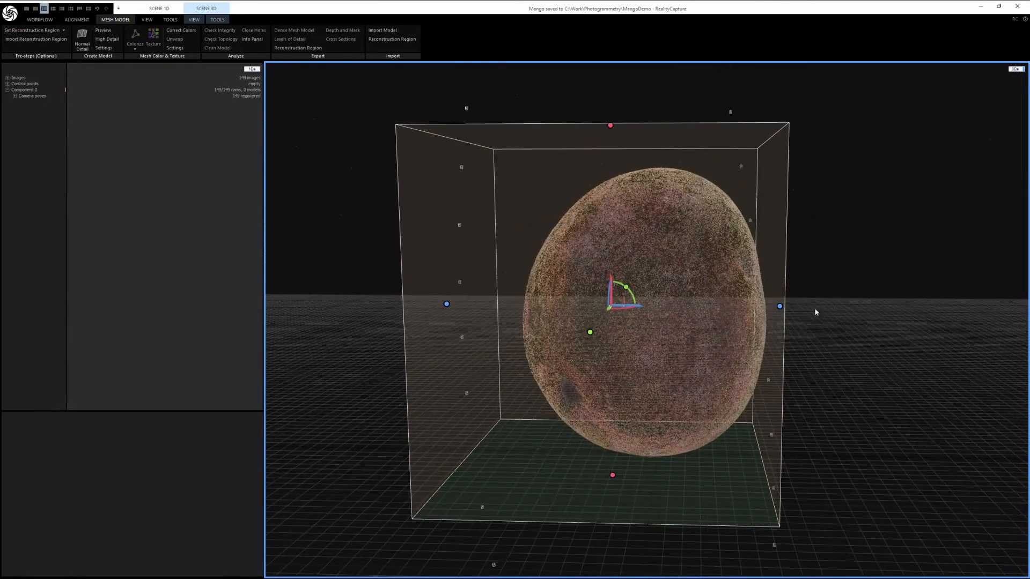
pyautogui.moveTo(783, 307); pyautogui.dragTo(814, 309)
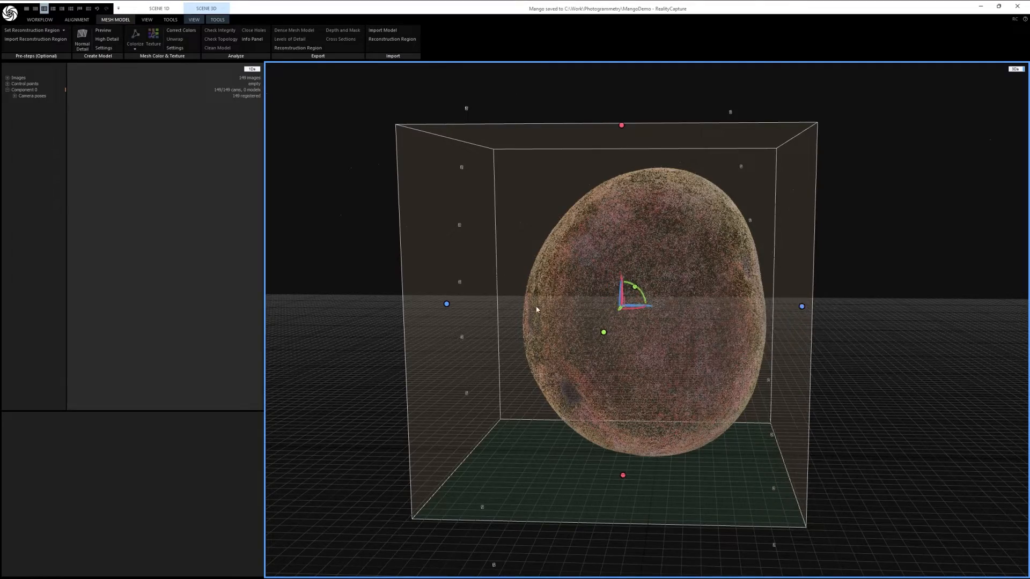
pyautogui.moveTo(448, 308); pyautogui.dragTo(498, 310)
pyautogui.moveTo(505, 316); pyautogui.dragTo(649, 321, button='right')
# Step: Adjust the reconstruction region's extent along its green axis and check its fit around the mango from several sides
pyautogui.moveTo(785, 297); pyautogui.dragTo(763, 301)
pyautogui.moveTo(763, 301); pyautogui.dragTo(720, 317, button='right')
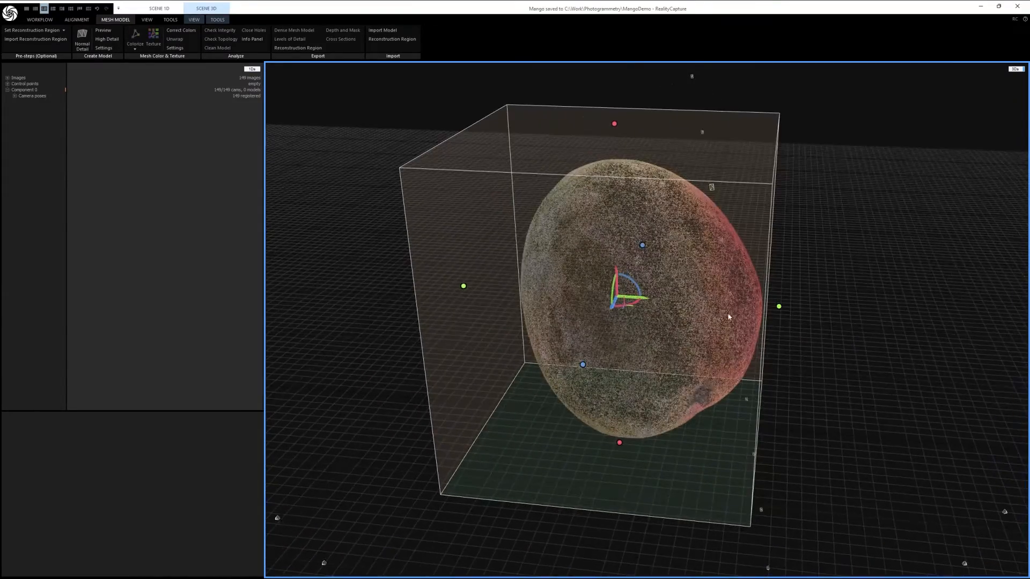
pyautogui.moveTo(779, 303); pyautogui.dragTo(798, 309)
pyautogui.moveTo(607, 292); pyautogui.dragTo(864, 330, button='right')
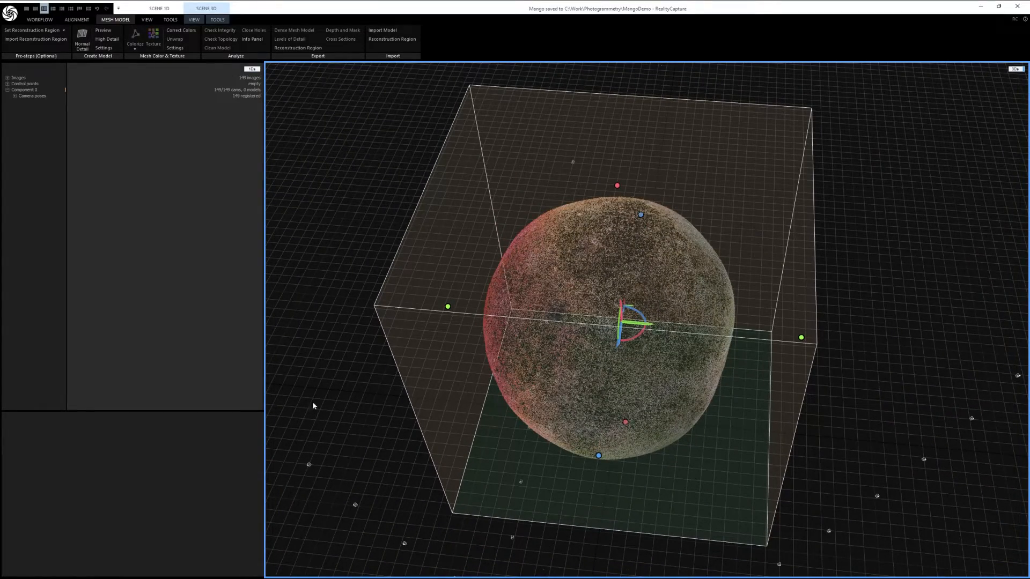
pyautogui.moveTo(552, 435); pyautogui.dragTo(608, 401, button='right')
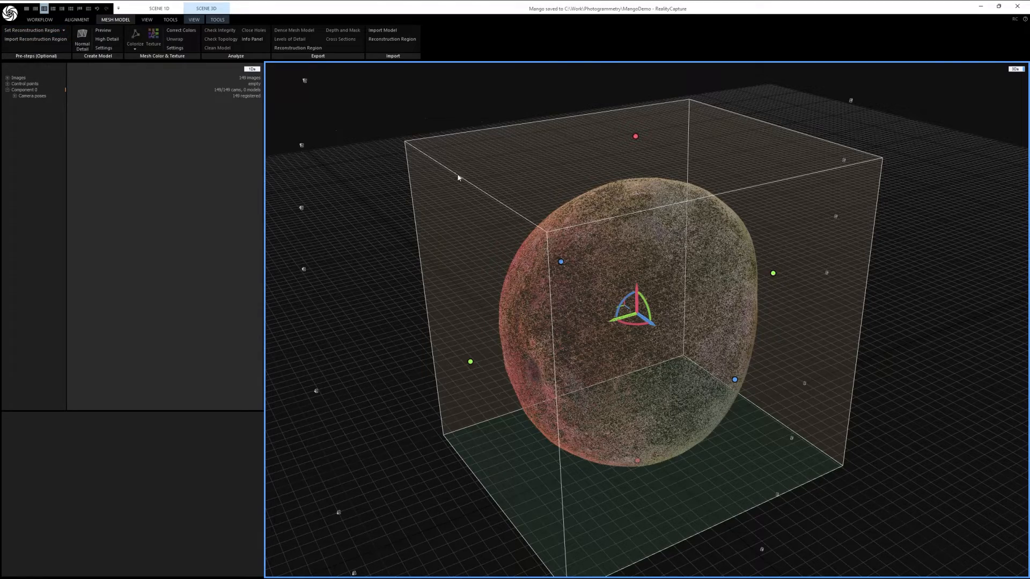
pyautogui.moveTo(691, 342); pyautogui.dragTo(680, 267)
pyautogui.moveTo(684, 289); pyautogui.dragTo(769, 304, button='right')
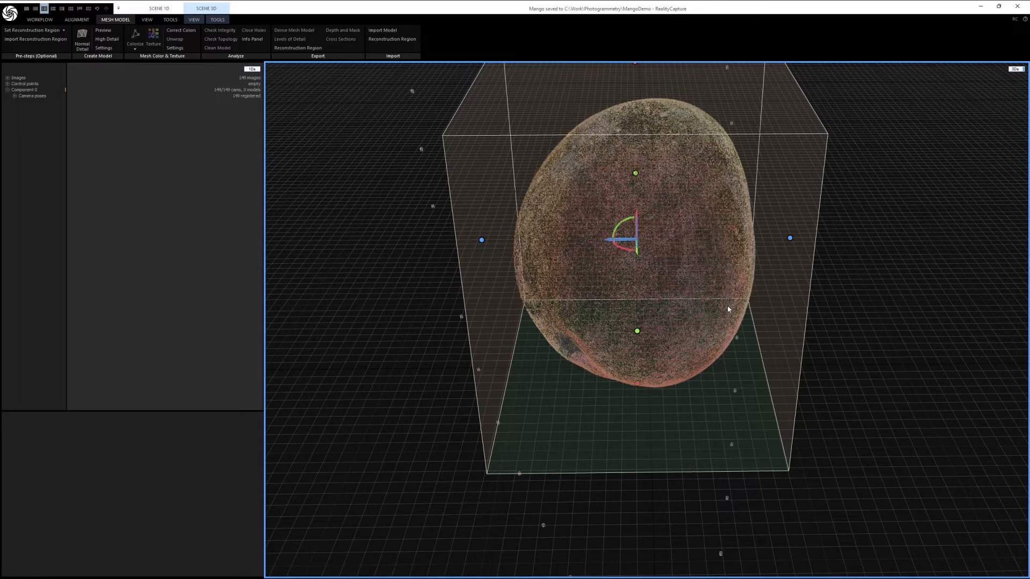
# Step: Create a preview-quality mesh of the mango within the reconstruction region and inspect its surface from several sides
pyautogui.click(103, 30)
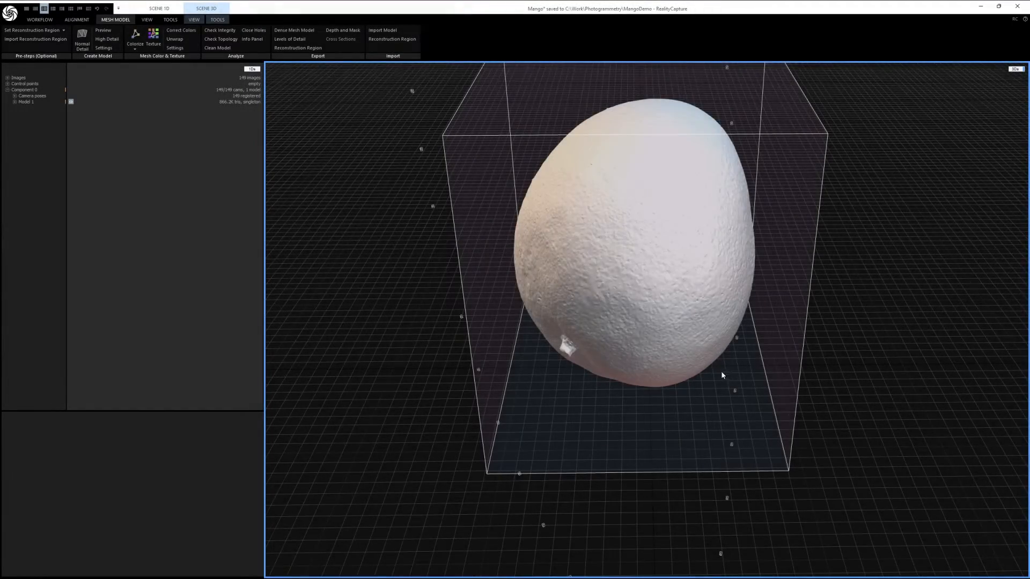
pyautogui.moveTo(721, 371); pyautogui.dragTo(887, 368)
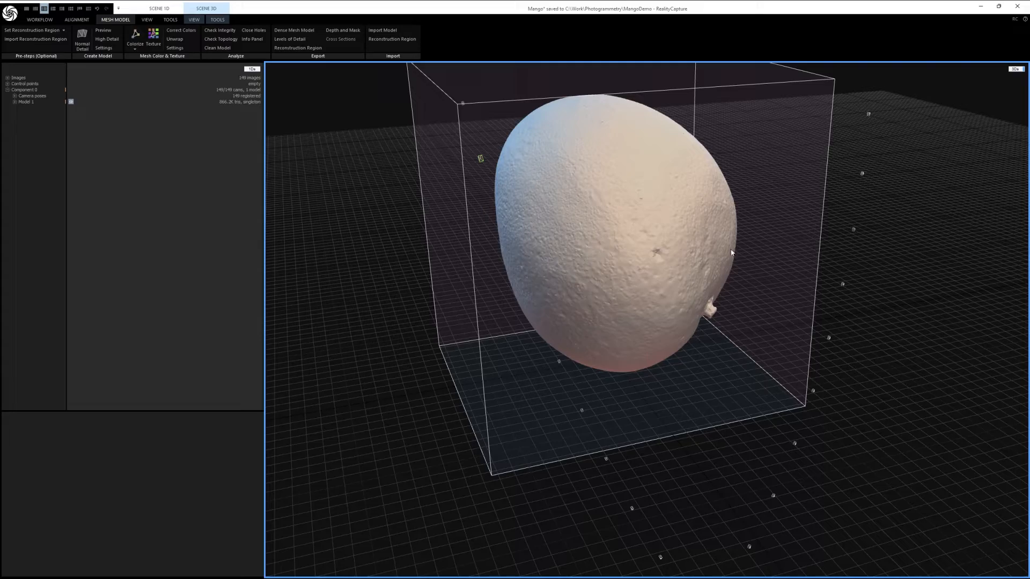
pyautogui.moveTo(825, 348); pyautogui.dragTo(641, 364)
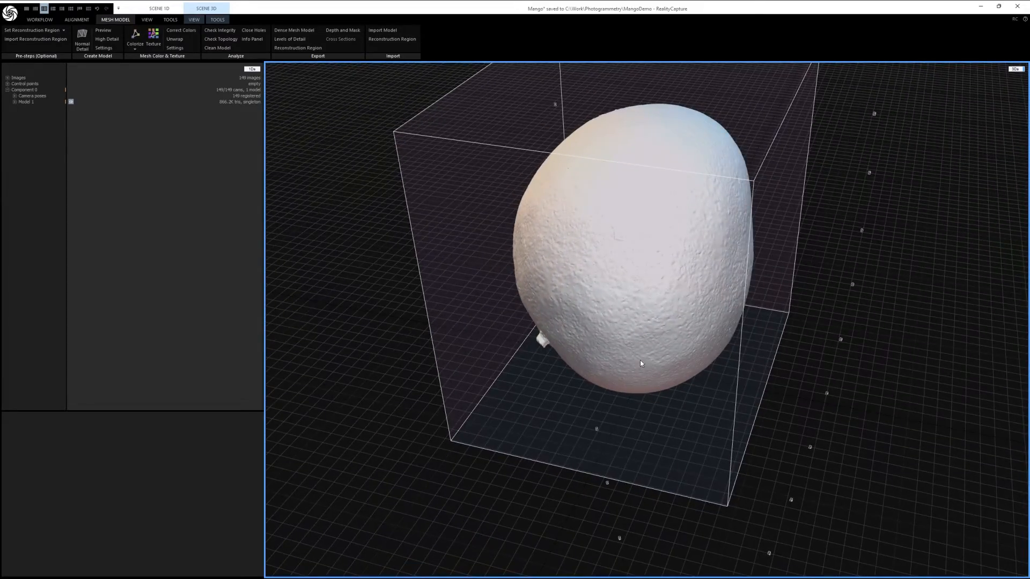
pyautogui.moveTo(779, 347); pyautogui.dragTo(705, 338)
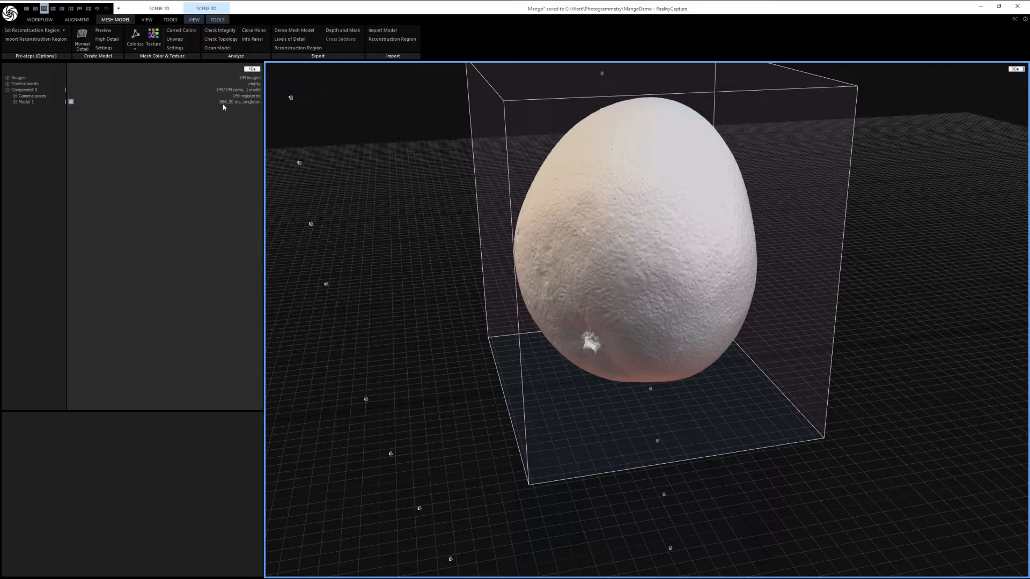
# Step: Check the preview mesh from further angles and start calculating a Normal Detail model of the mango
pyautogui.moveTo(802, 247); pyautogui.dragTo(734, 358)
pyautogui.moveTo(884, 325); pyautogui.dragTo(790, 338)
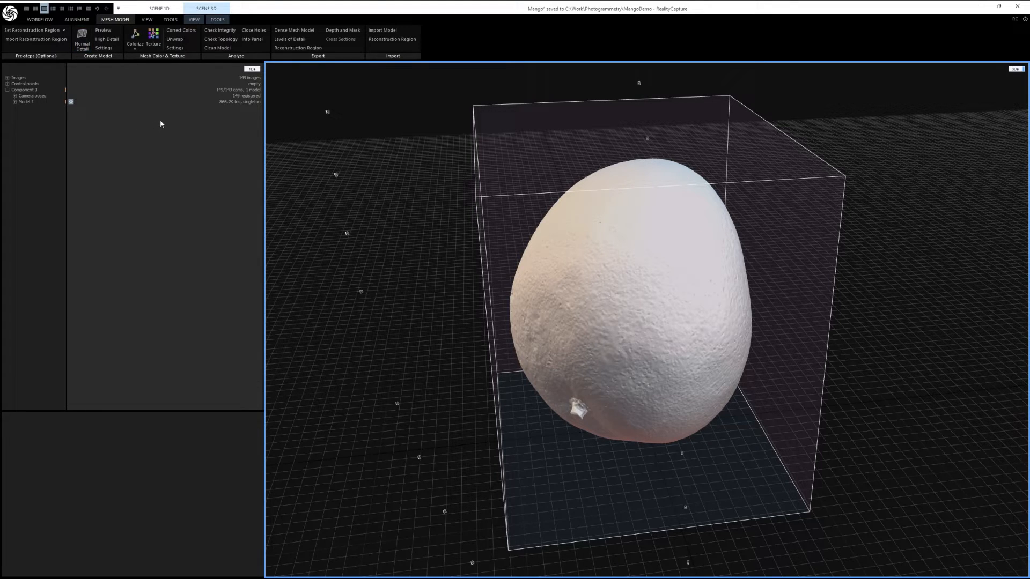
pyautogui.moveTo(725, 388); pyautogui.dragTo(692, 378)
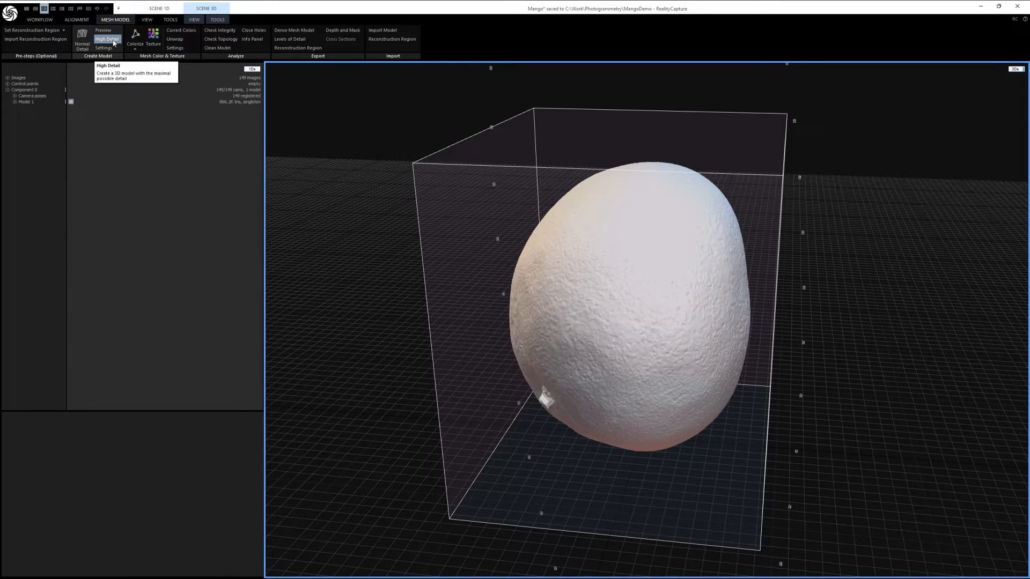
pyautogui.click(83, 38)
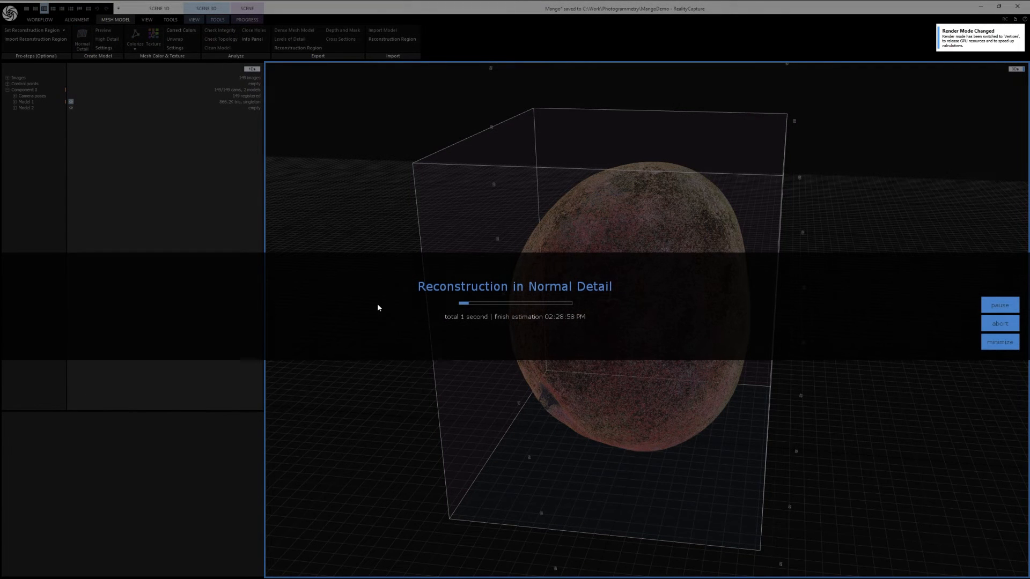
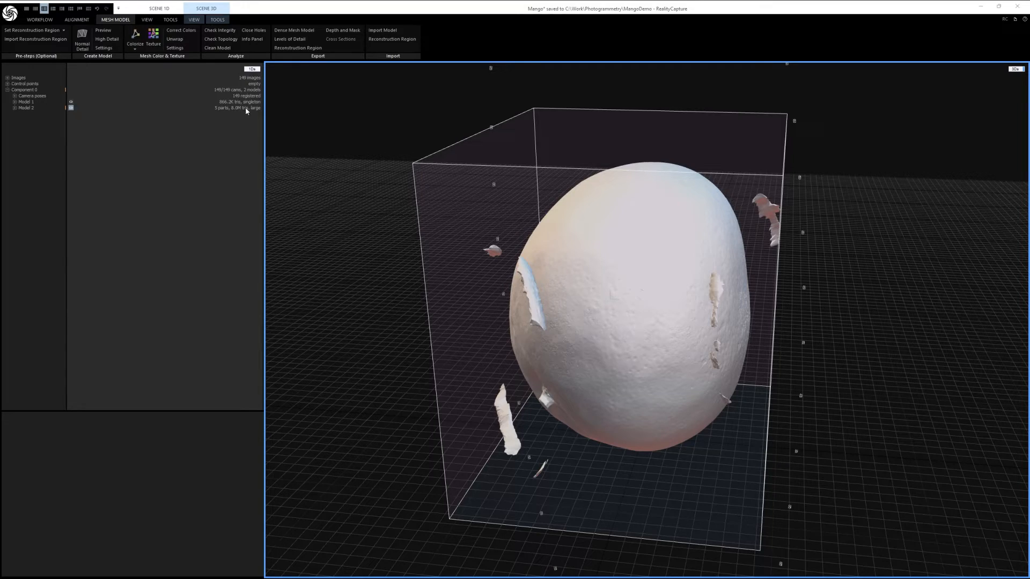
# Step: Save the project and look through the data files stored in its Mango folder inside MangoDemo
pyautogui.moveTo(715, 259); pyautogui.dragTo(444, 187)
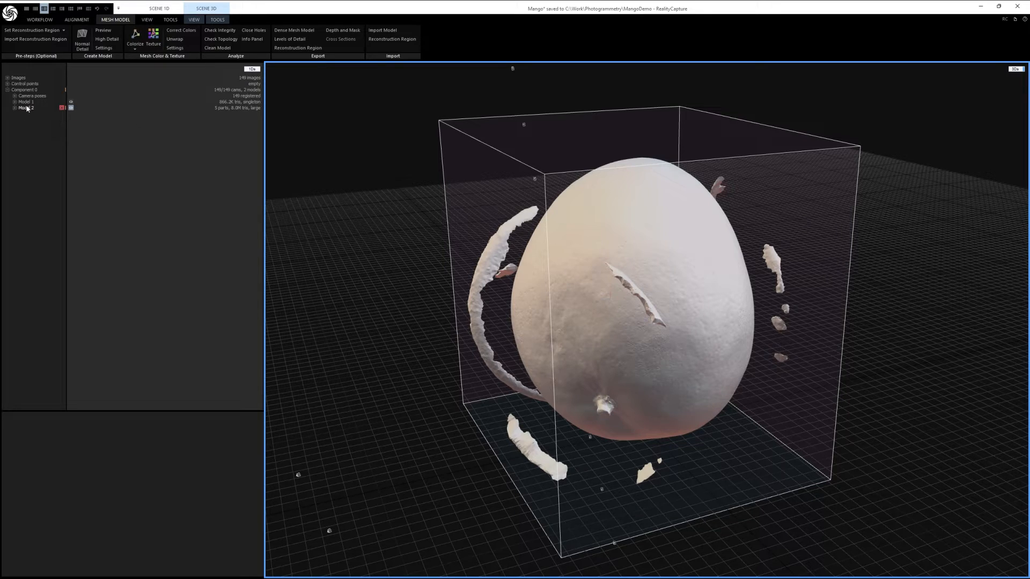
pyautogui.hotkey('ctrl', 's')
pyautogui.moveTo(0, 153); pyautogui.dragTo(513, 123)
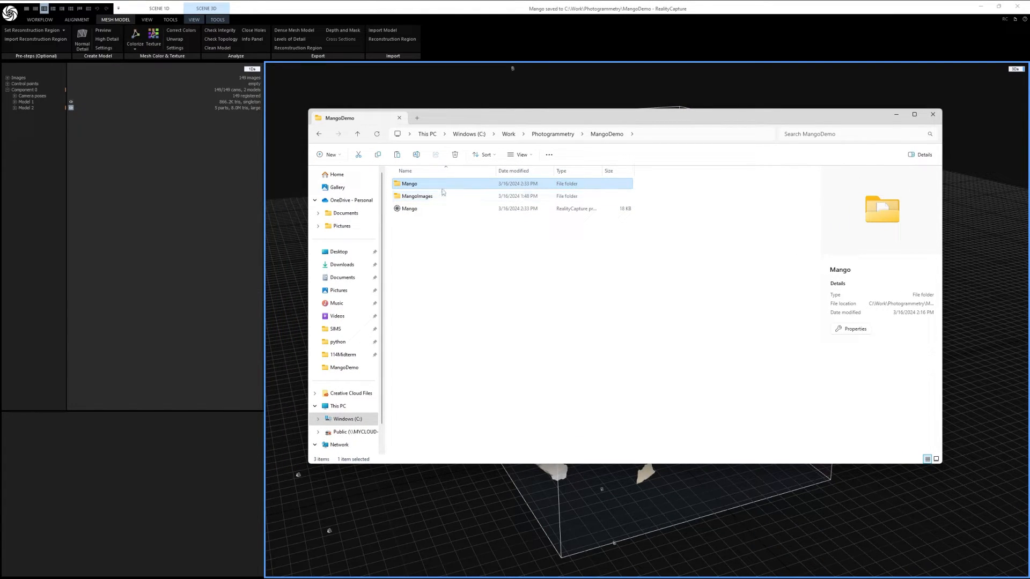
pyautogui.doubleClick(411, 184)
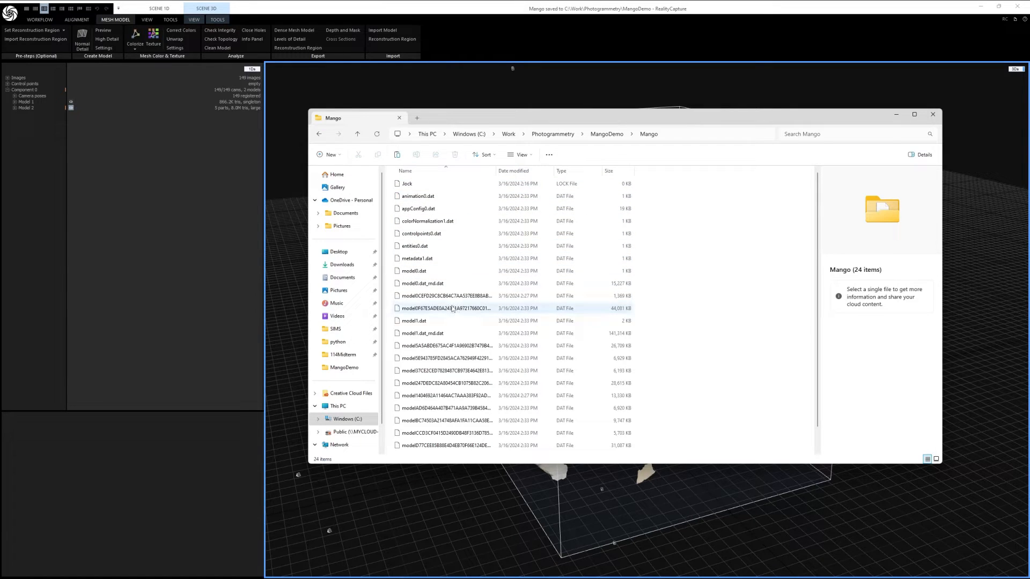
pyautogui.scroll(-1, 453, 298)
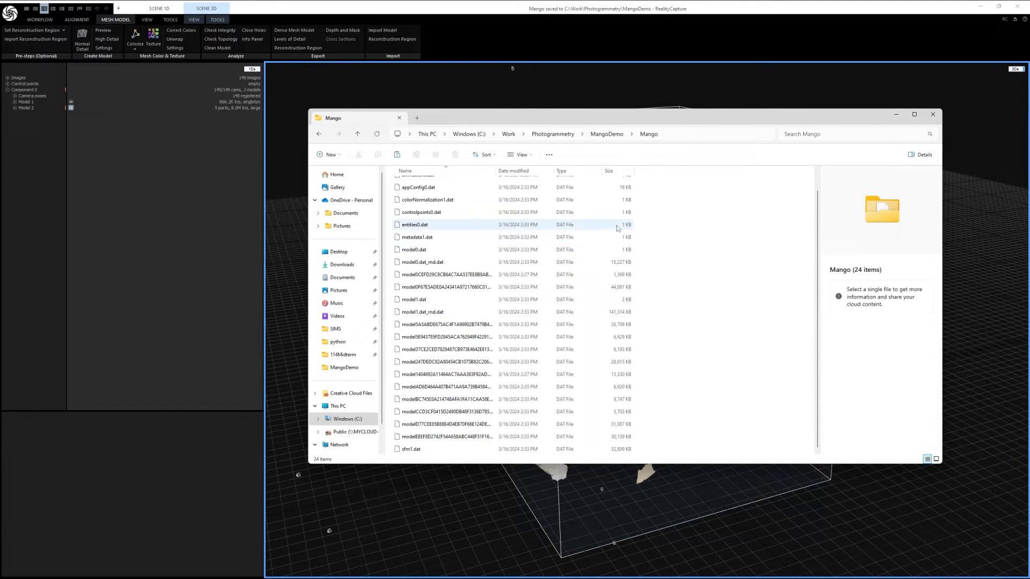
pyautogui.moveTo(804, 122); pyautogui.dragTo(0, 188)
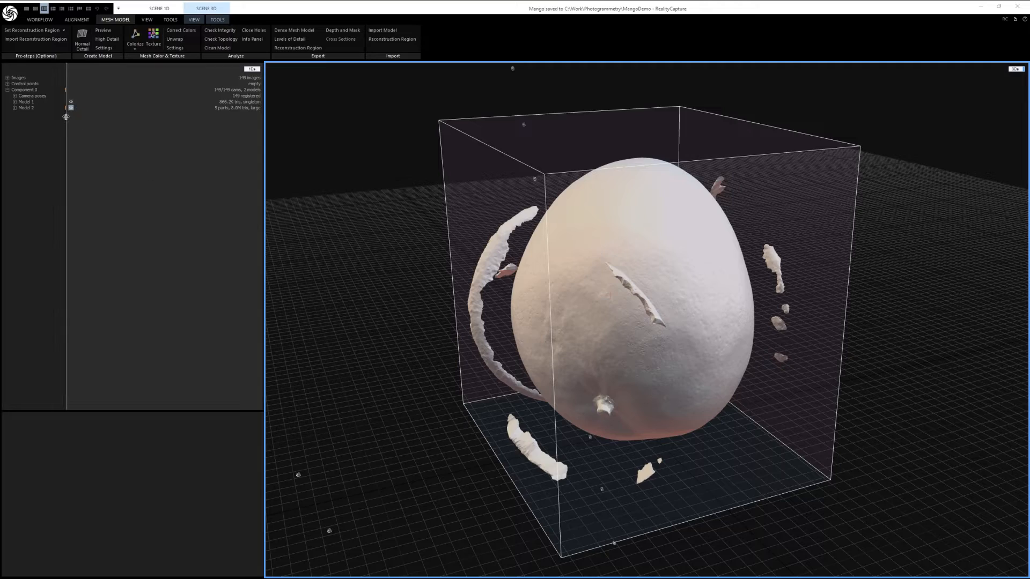
# Step: Review the properties of Model 2, including its processing time report and its reconstruction settings
pyautogui.moveTo(722, 313); pyautogui.dragTo(675, 289)
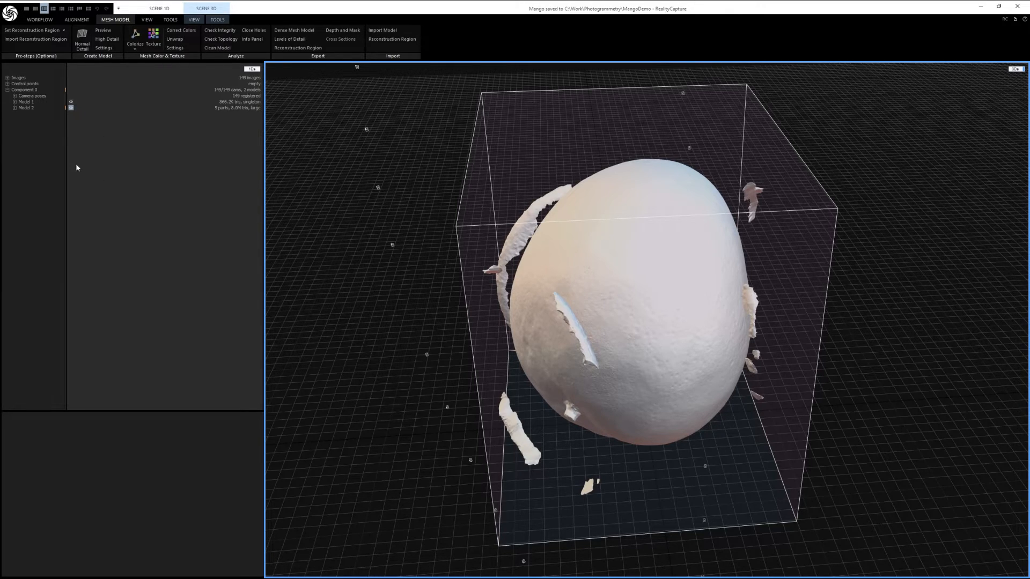
pyautogui.click(23, 108)
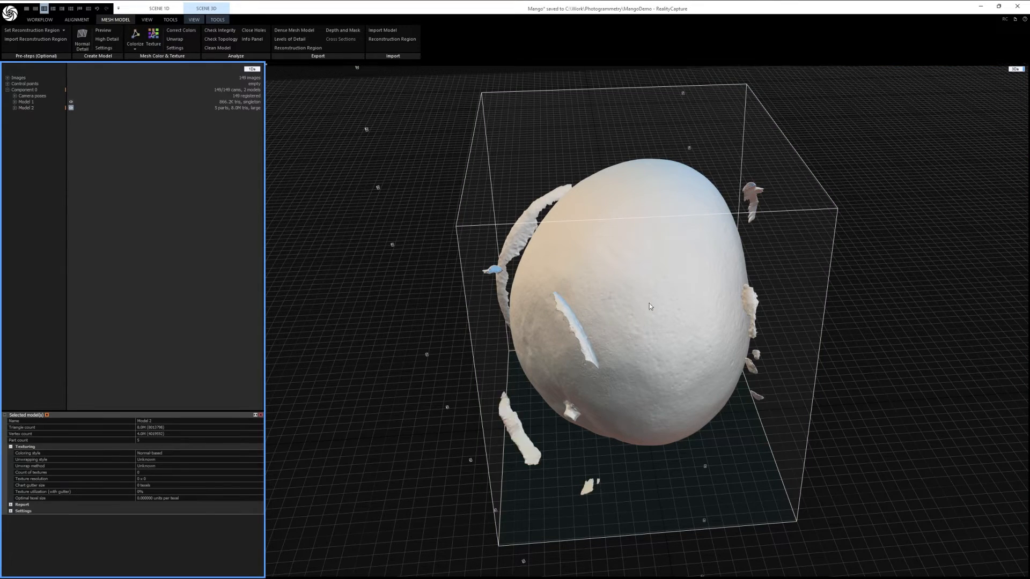
pyautogui.moveTo(127, 411); pyautogui.dragTo(132, 340)
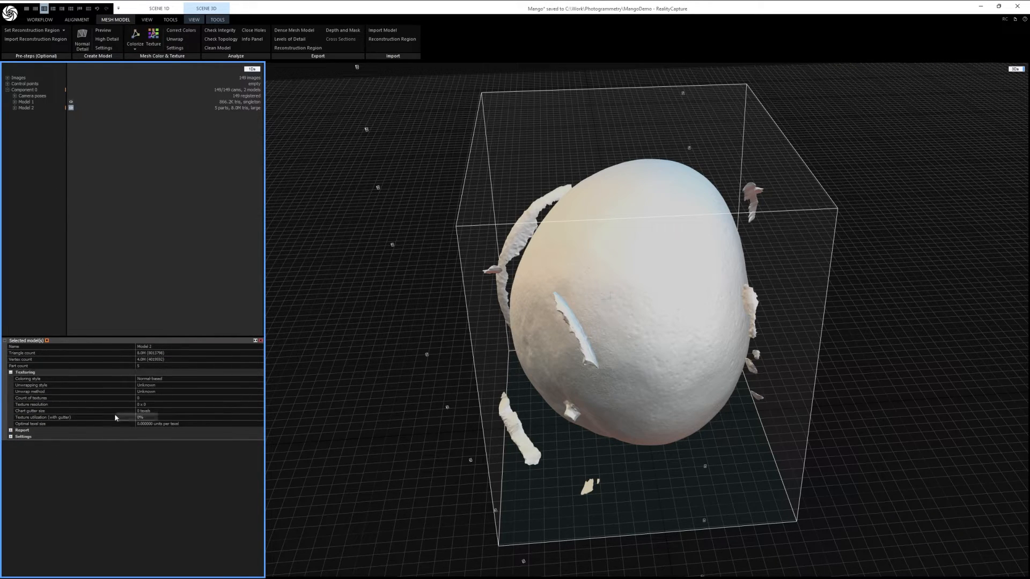
pyautogui.click(11, 430)
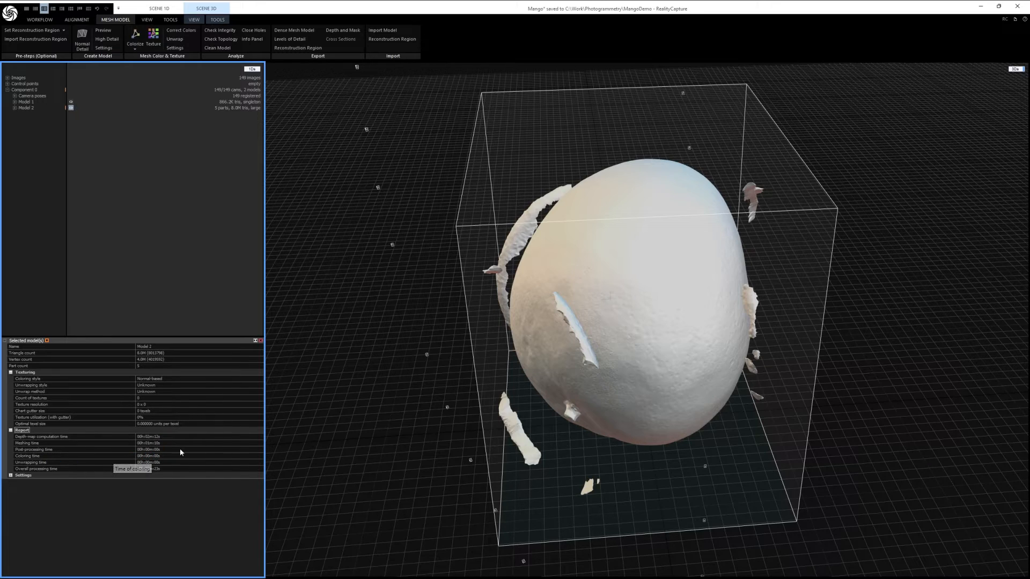
pyautogui.click(11, 431)
pyautogui.click(10, 437)
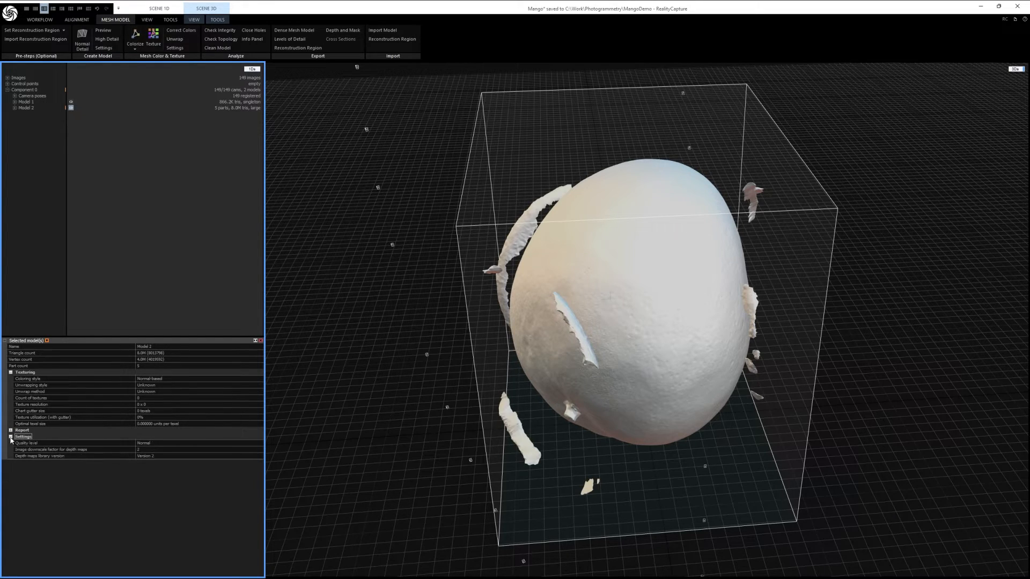
pyautogui.click(11, 437)
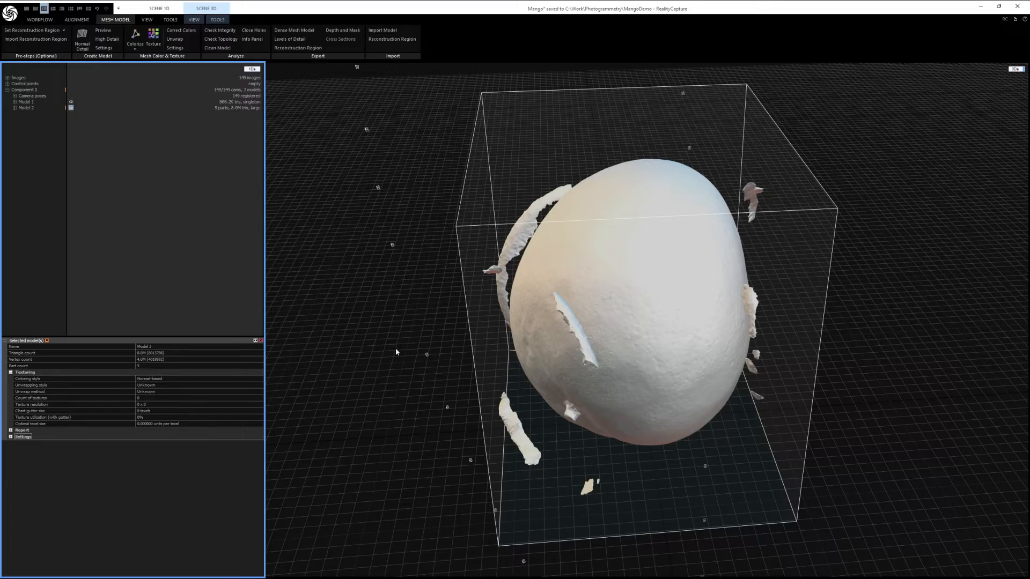
# Step: Check Model 2 from several sides and colorize its mesh vertices from the photos
pyautogui.moveTo(677, 325); pyautogui.dragTo(642, 286)
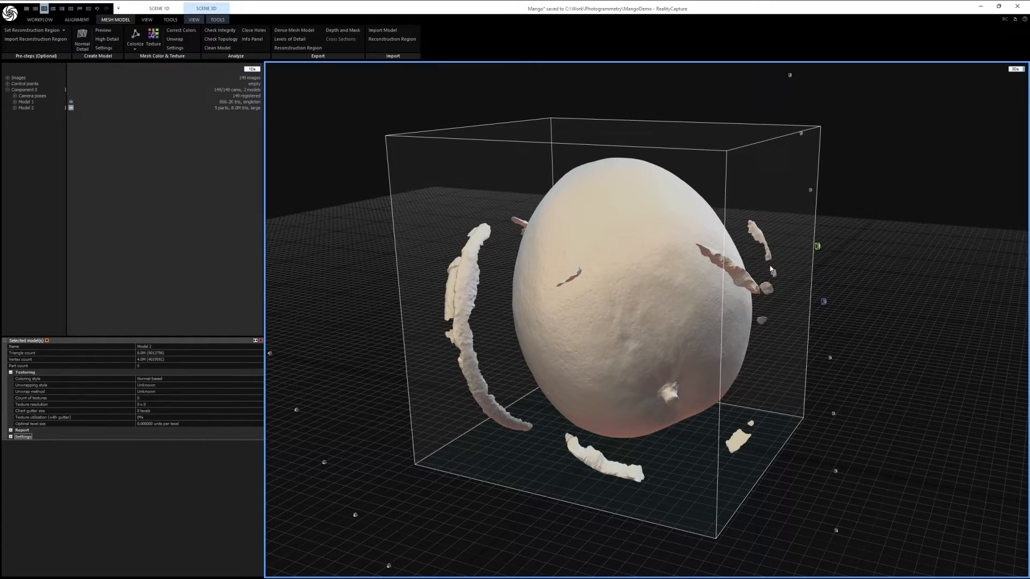
pyautogui.moveTo(492, 302); pyautogui.dragTo(864, 276)
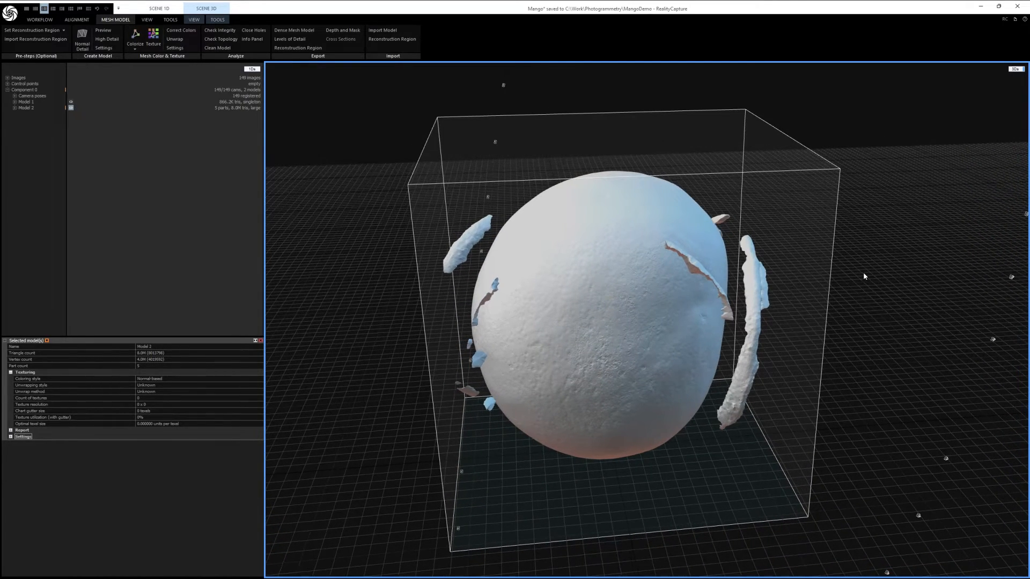
pyautogui.moveTo(779, 329); pyautogui.dragTo(703, 366)
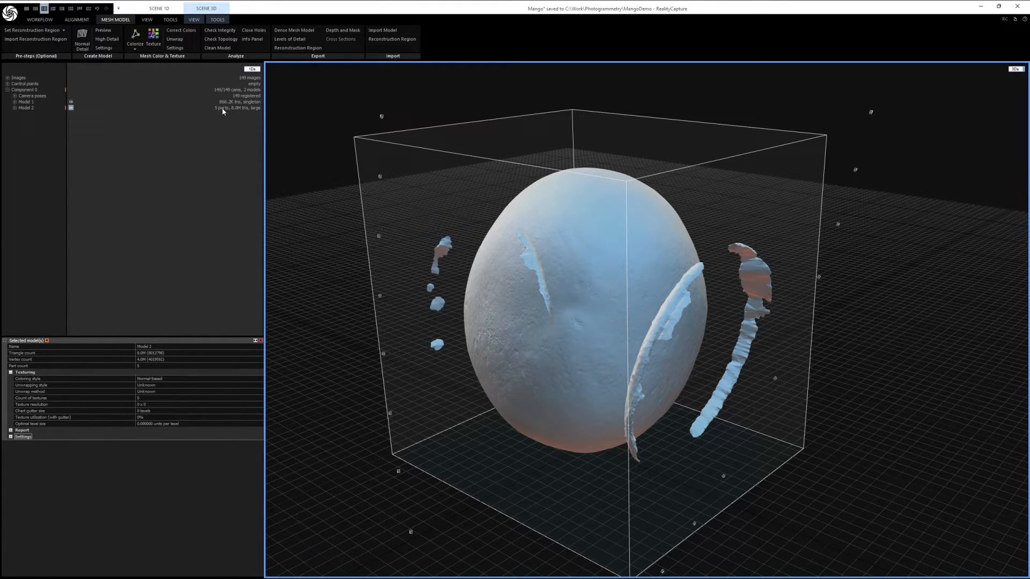
pyautogui.moveTo(579, 284)
pyautogui.mouseDown(button='right')
pyautogui.moveTo(595, 341)
pyautogui.moveTo(667, 307)
pyautogui.moveTo(631, 316)
pyautogui.moveTo(562, 273)
pyautogui.moveTo(565, 299)
pyautogui.mouseUp(button='right')
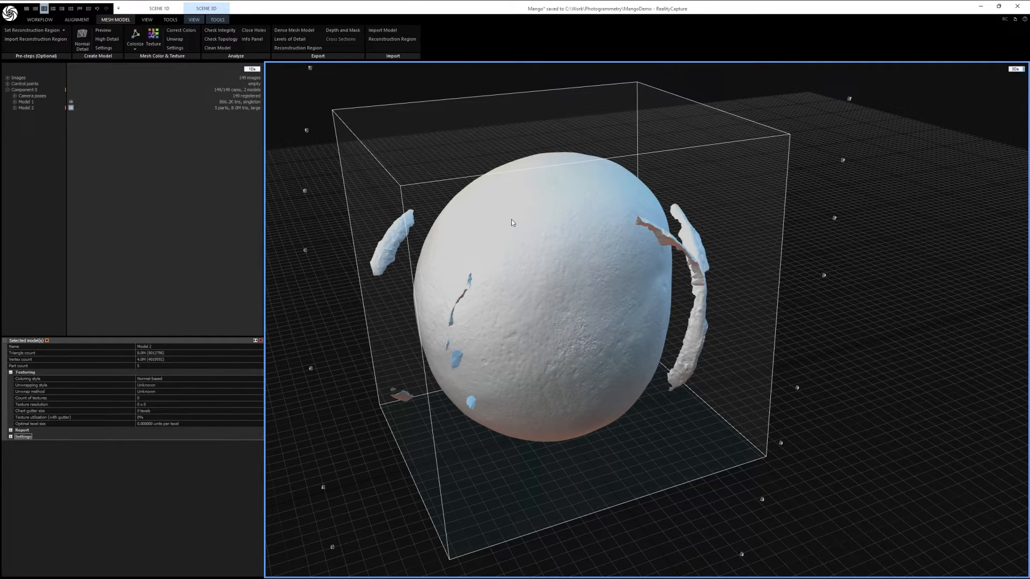
pyautogui.click(135, 45)
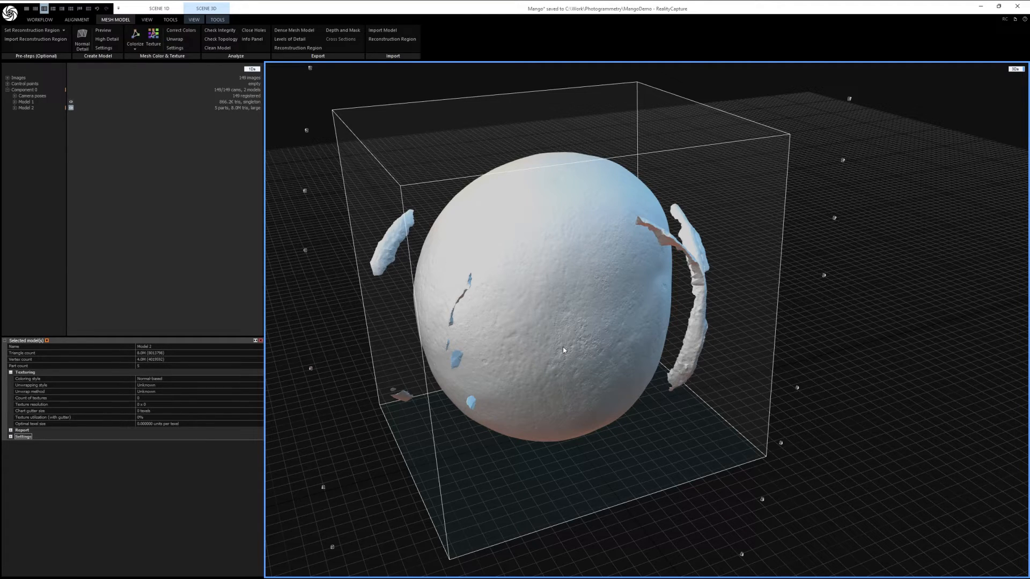
pyautogui.click(135, 37)
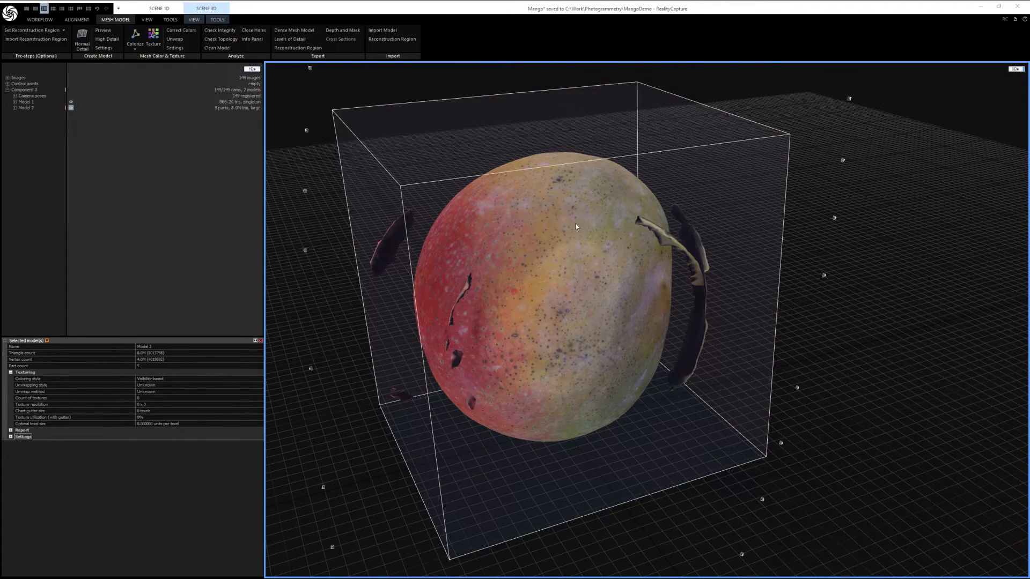
# Step: Examine the colored mango mesh from several sides, looking at the surface color and the stray fragments around it
pyautogui.moveTo(455, 346); pyautogui.dragTo(480, 343, button='right')
pyautogui.scroll(4, 446, 332)
pyautogui.moveTo(434, 338); pyautogui.dragTo(495, 305)
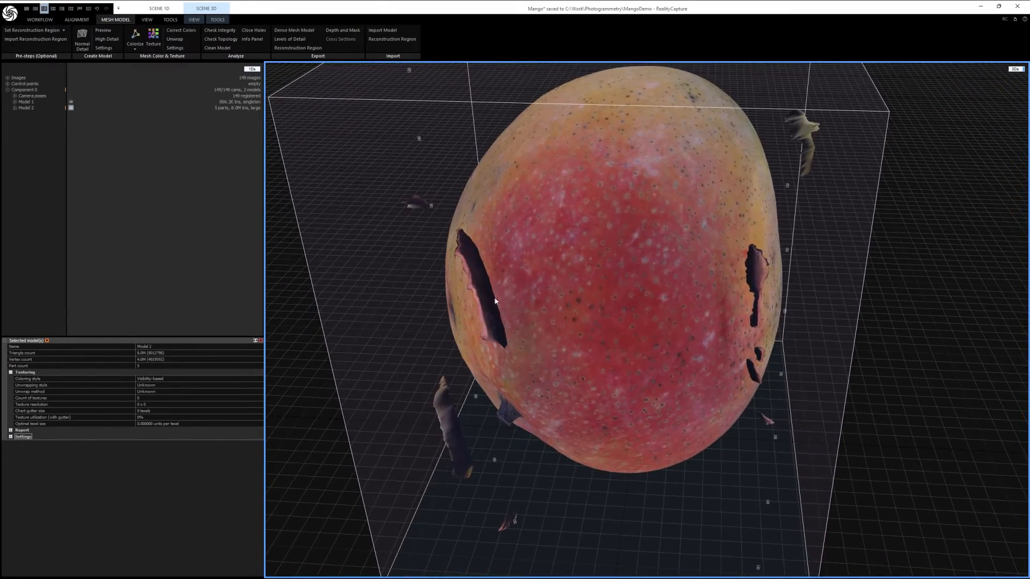
pyautogui.moveTo(632, 358); pyautogui.dragTo(505, 429)
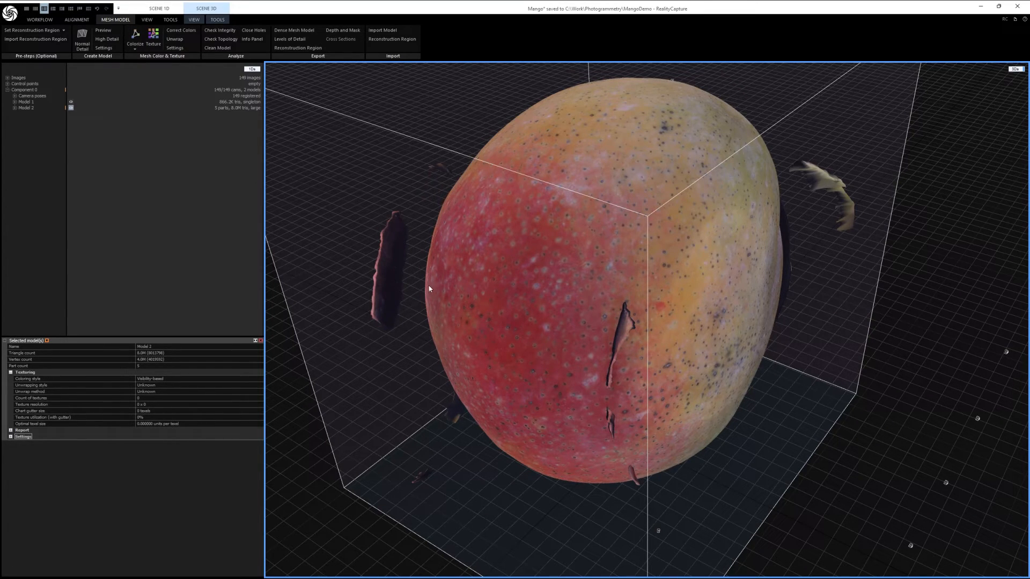
pyautogui.moveTo(485, 372); pyautogui.dragTo(602, 376)
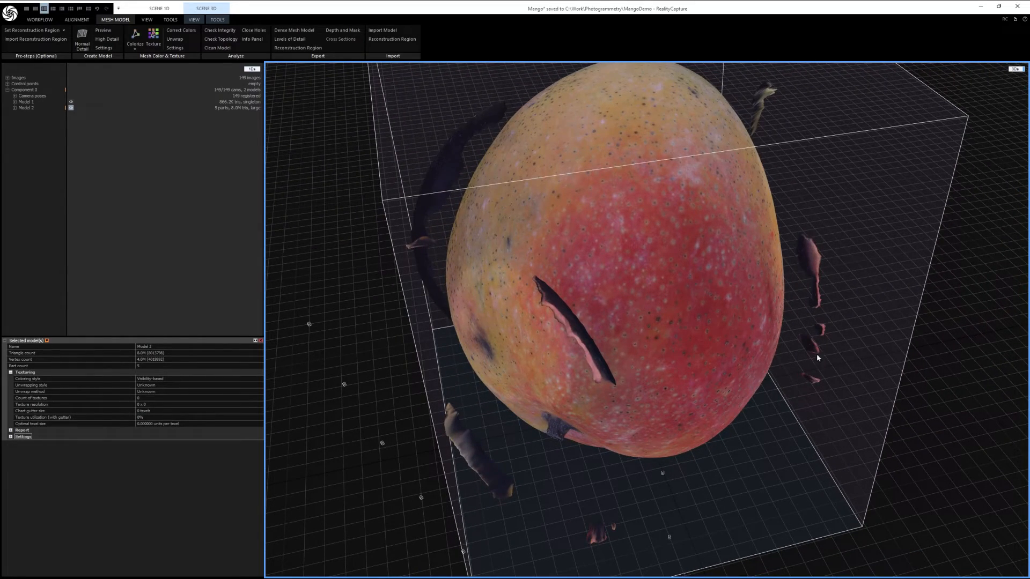
pyautogui.moveTo(546, 290); pyautogui.dragTo(476, 199)
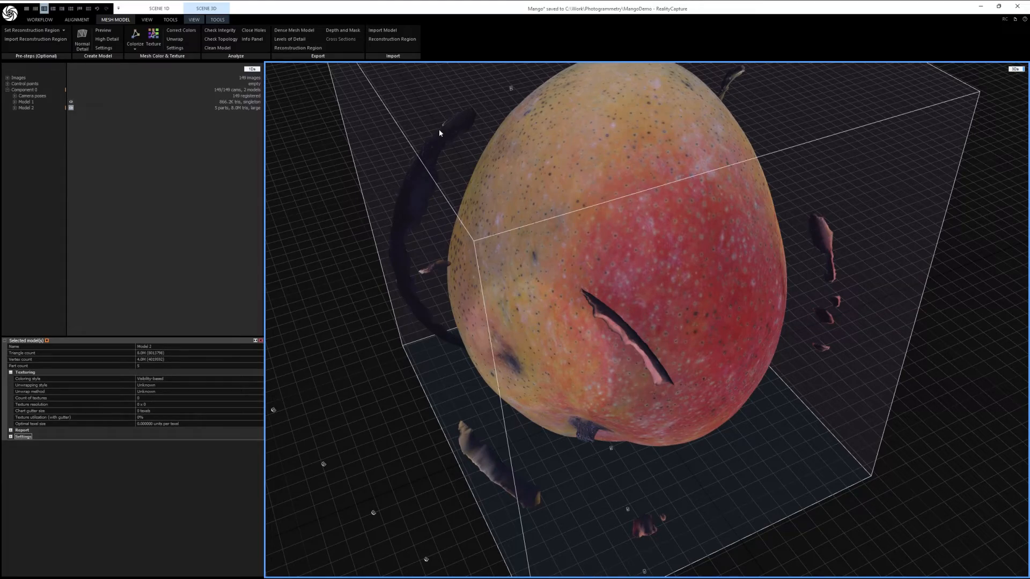
pyautogui.moveTo(455, 340); pyautogui.dragTo(390, 345)
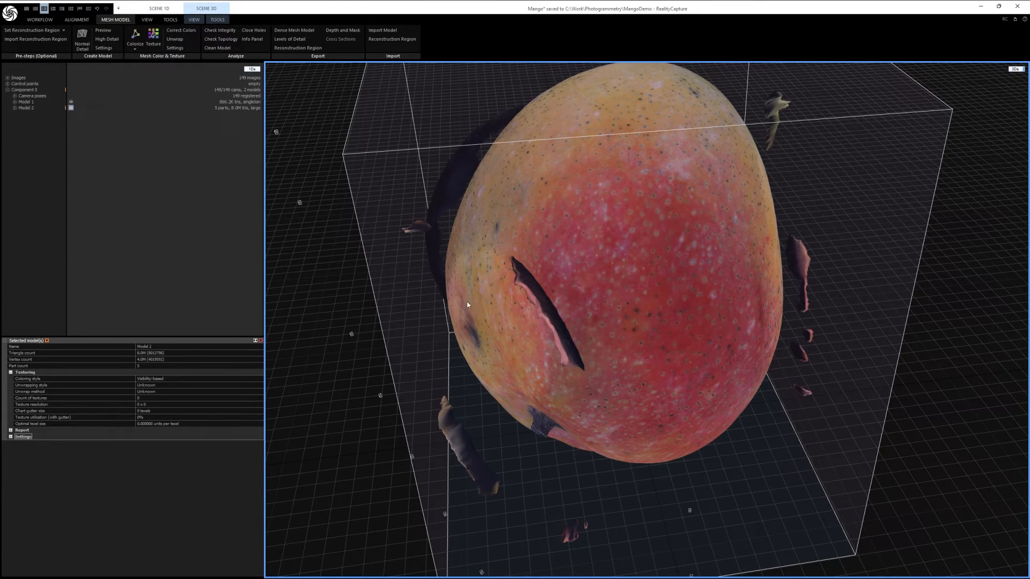
pyautogui.moveTo(573, 329); pyautogui.dragTo(534, 299)
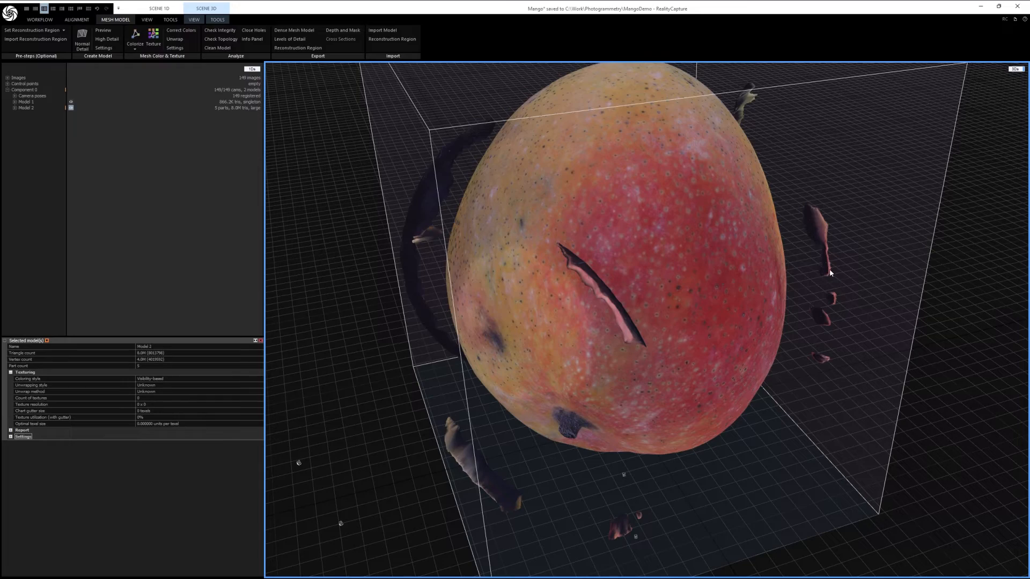
pyautogui.moveTo(823, 263); pyautogui.dragTo(923, 139)
pyautogui.moveTo(798, 458); pyautogui.dragTo(779, 398)
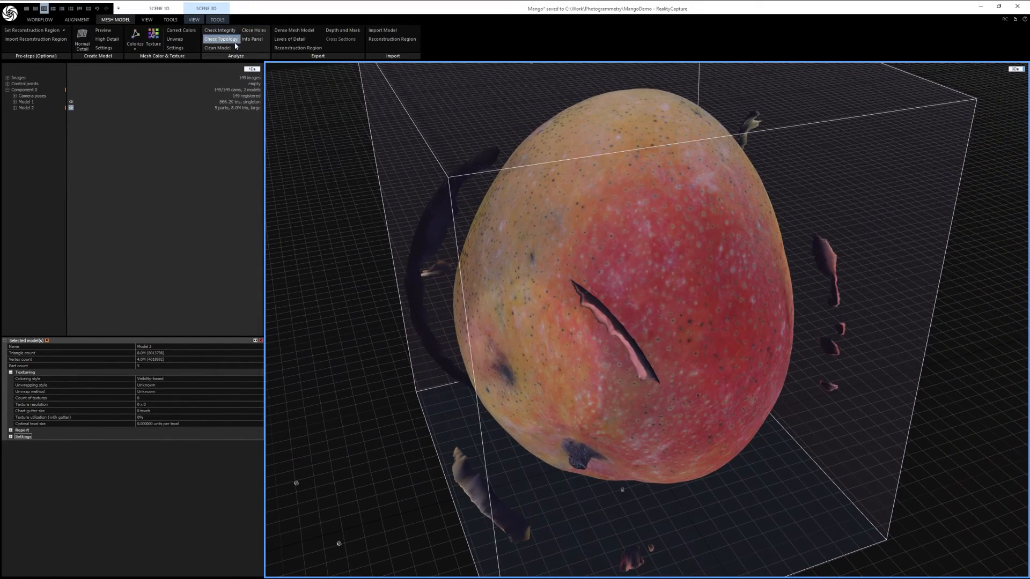
# Step: Select the largest connected component of Model 2 with the Advanced Selection Tool
pyautogui.click(215, 10)
pyautogui.click(218, 21)
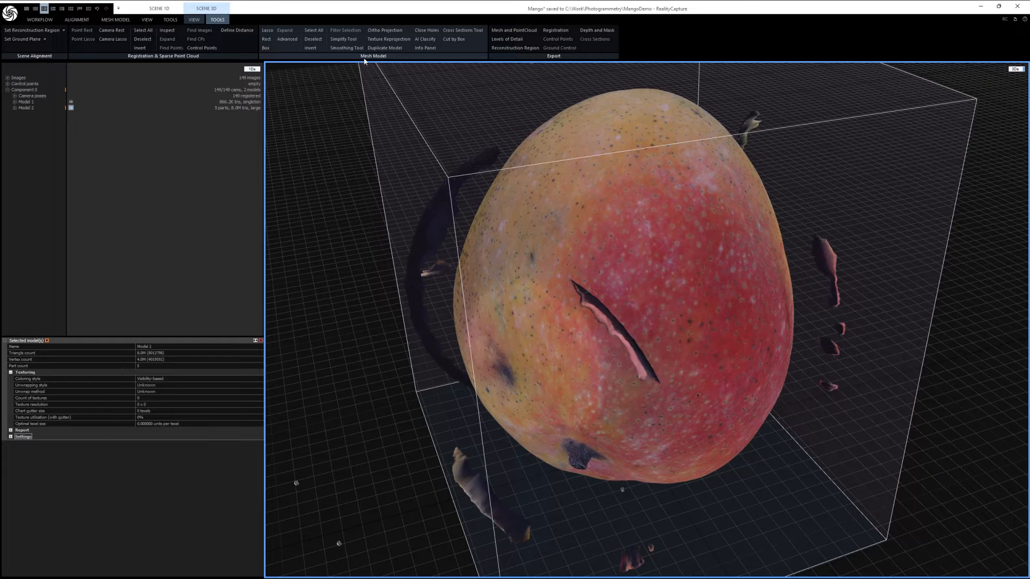
pyautogui.click(294, 42)
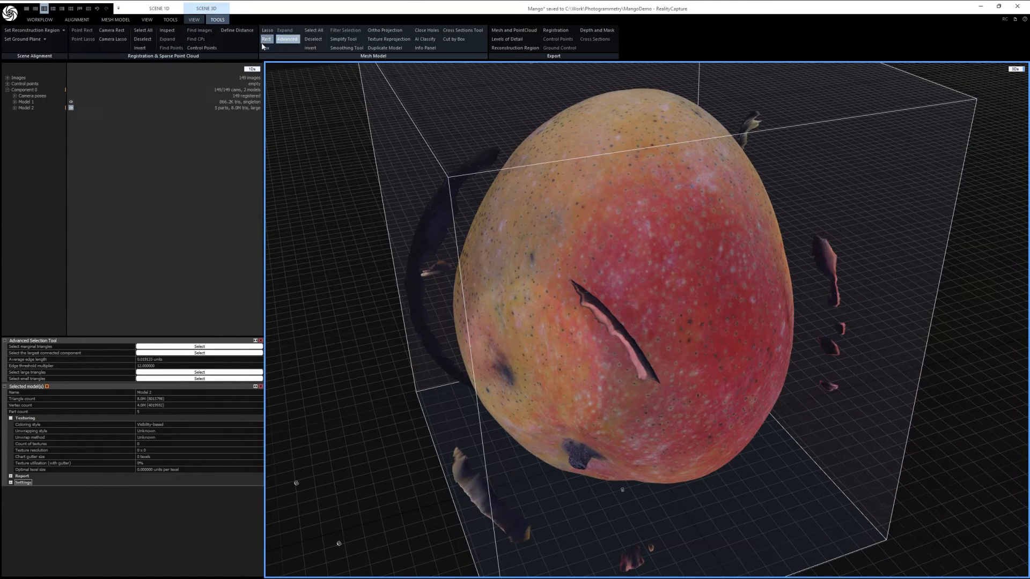
pyautogui.moveTo(124, 338); pyautogui.dragTo(123, 214)
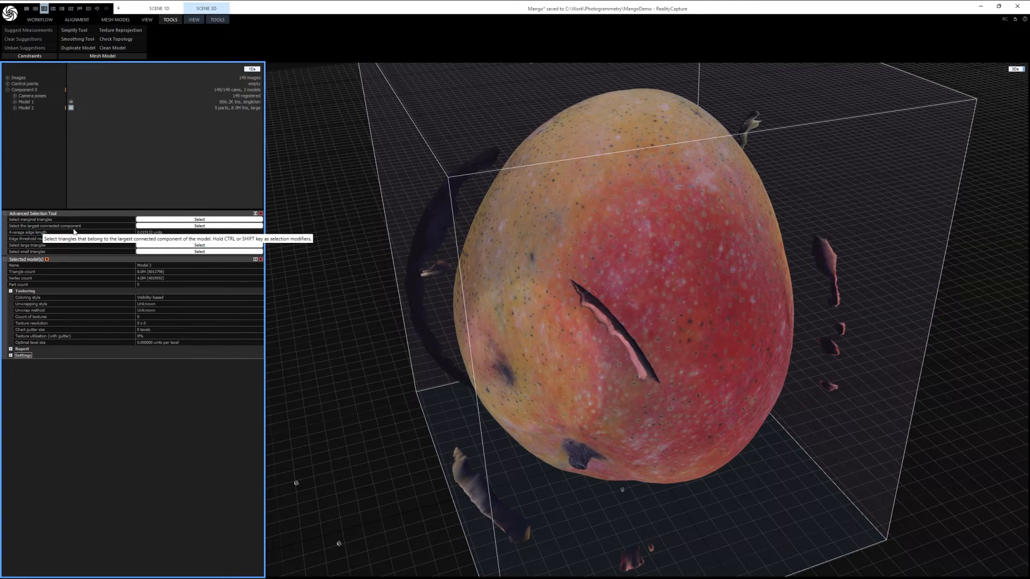
pyautogui.click(221, 228)
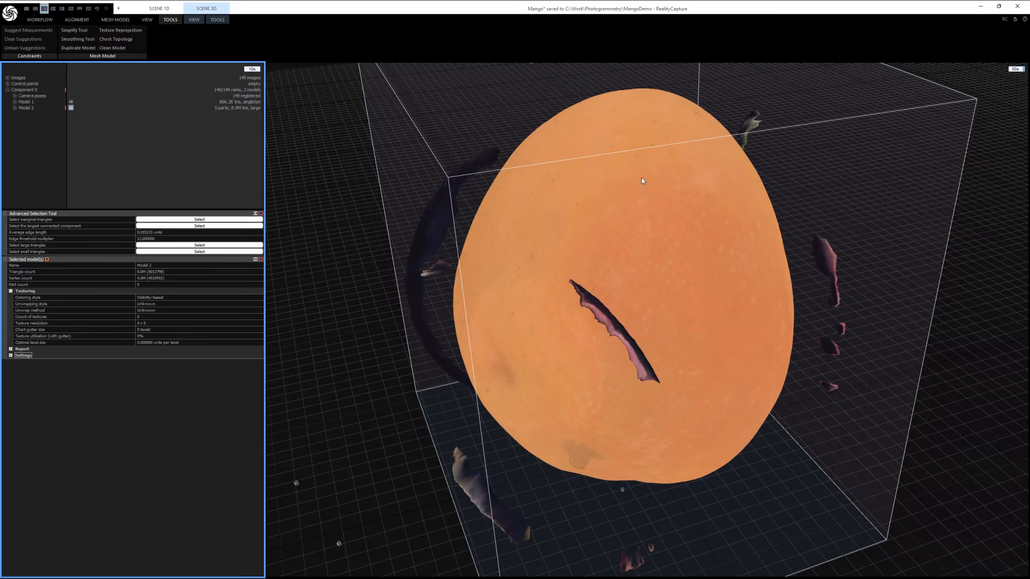
# Step: Invert the triangle selection to the loose fragments around the mango and filter them out into a new model
pyautogui.click(218, 20)
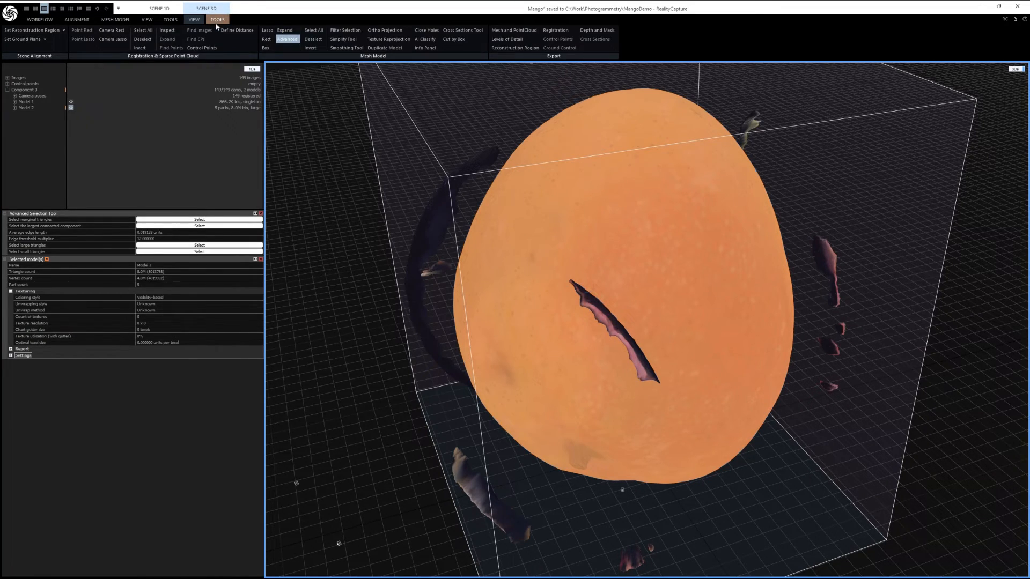
pyautogui.click(311, 50)
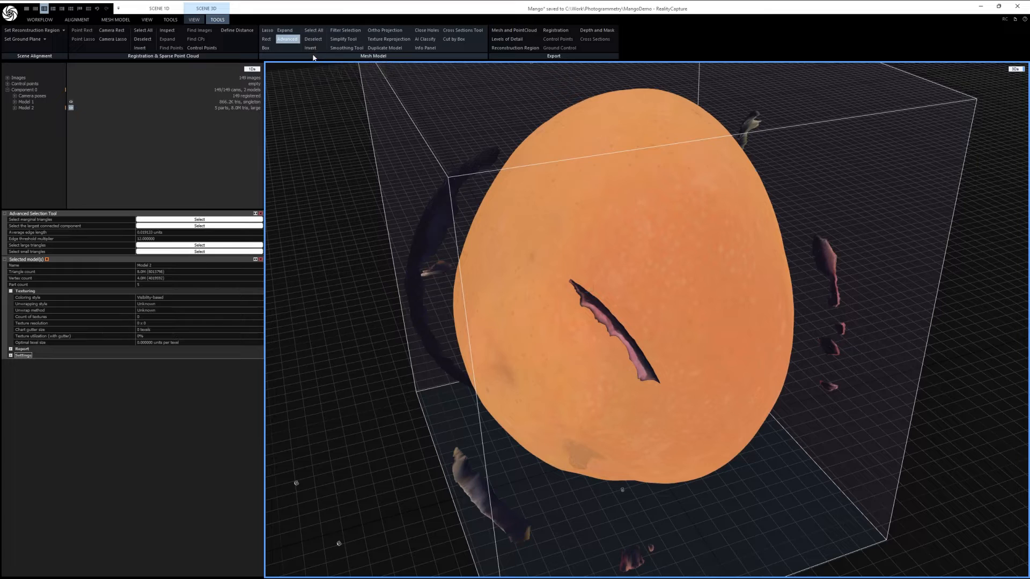
pyautogui.click(312, 51)
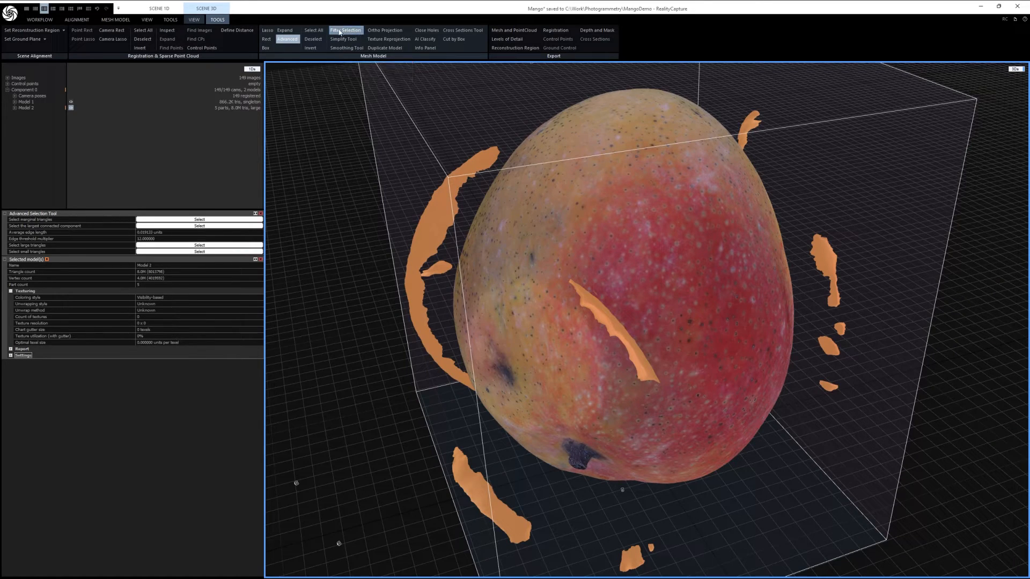
pyautogui.click(345, 31)
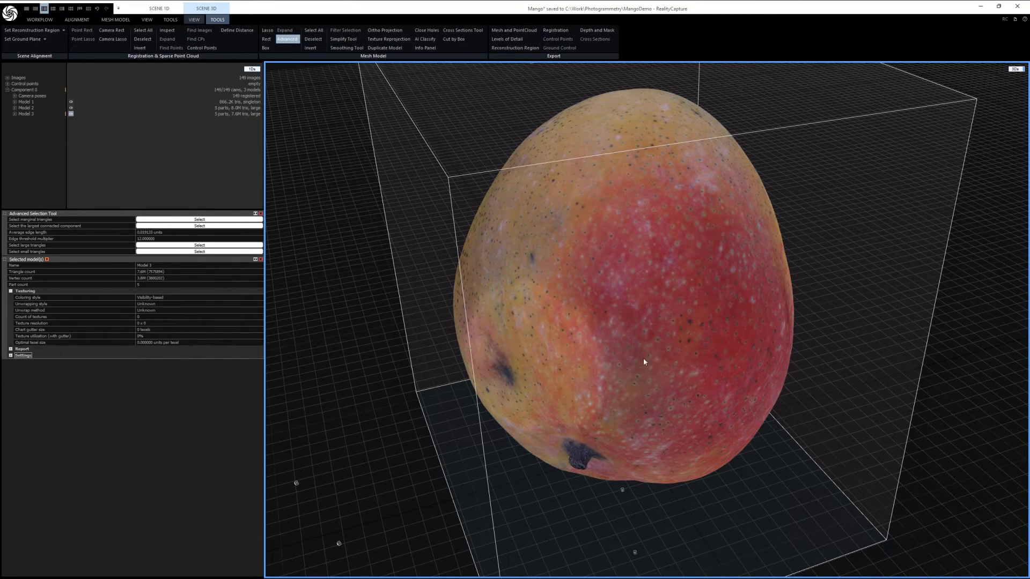
# Step: Compare the unfiltered Model 2 with the cleaned Model 3 and inspect the cleaned mango from another side
pyautogui.click(26, 109)
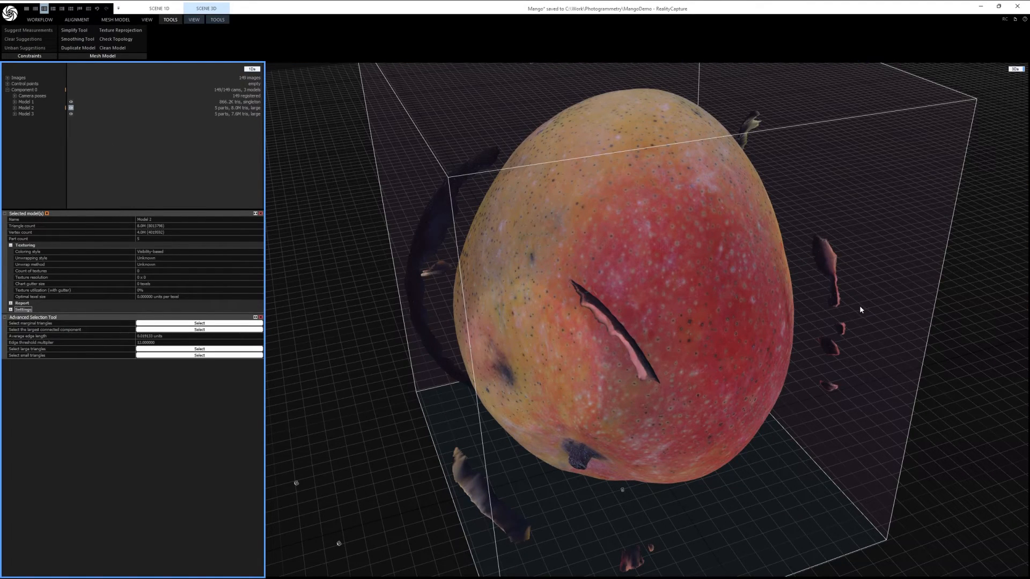
pyautogui.click(27, 114)
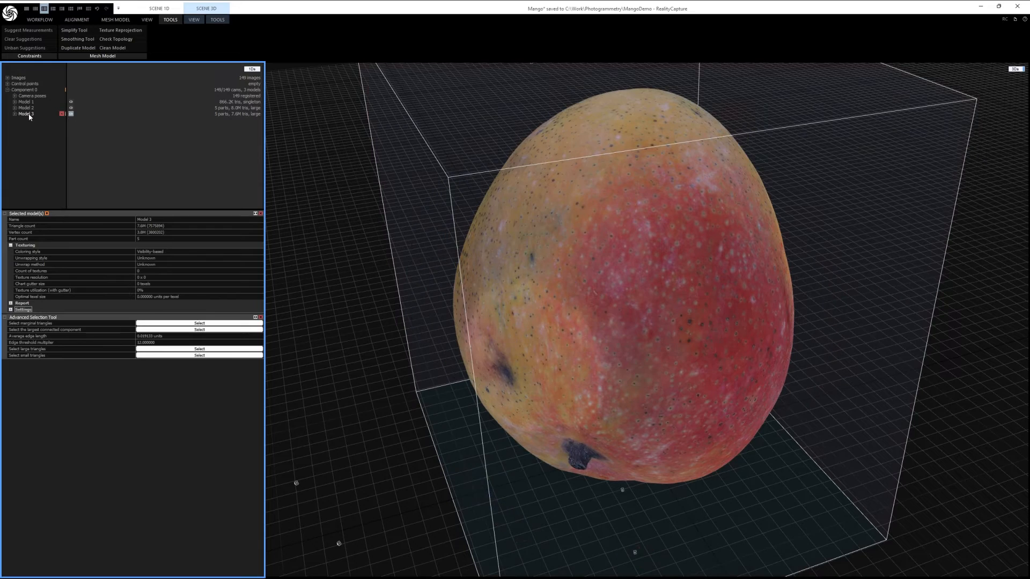
pyautogui.click(218, 20)
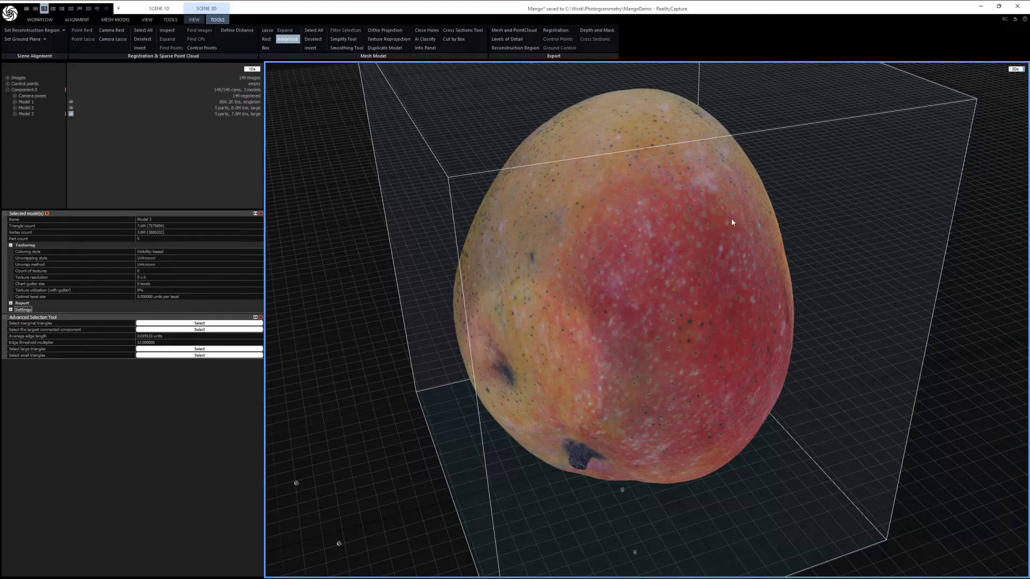
pyautogui.moveTo(735, 349); pyautogui.dragTo(671, 174)
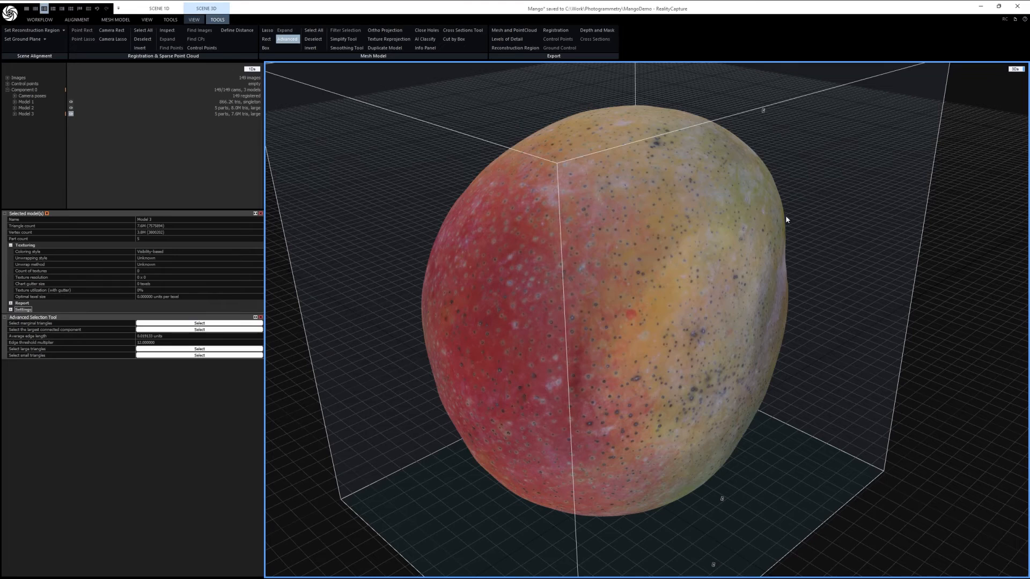
# Step: Check the cleaned mango from other sides and save the project
pyautogui.moveTo(650, 268); pyautogui.dragTo(413, 173)
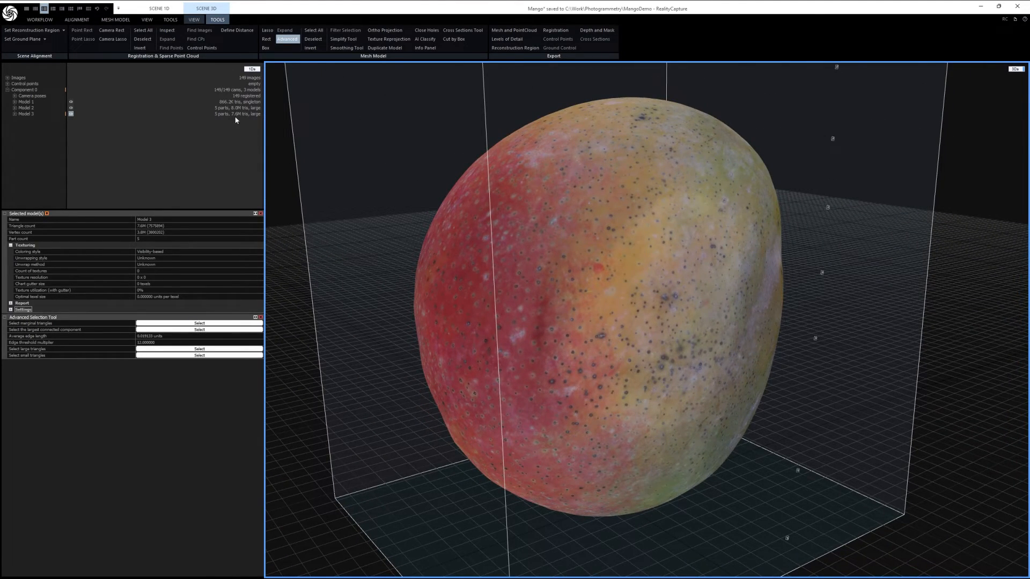
pyautogui.moveTo(700, 302); pyautogui.dragTo(655, 315)
pyautogui.hotkey('ctrl', 's')
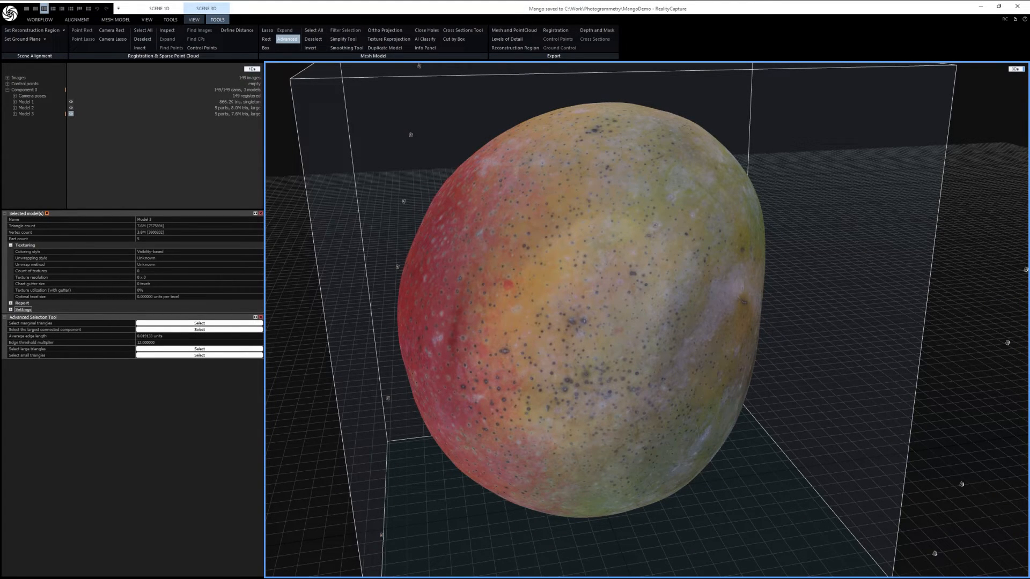
# Step: Switch to File Explorer, check the size of the Mango data folder in its properties, and return to RealityCapture
pyautogui.moveTo(0, 159); pyautogui.dragTo(485, 134)
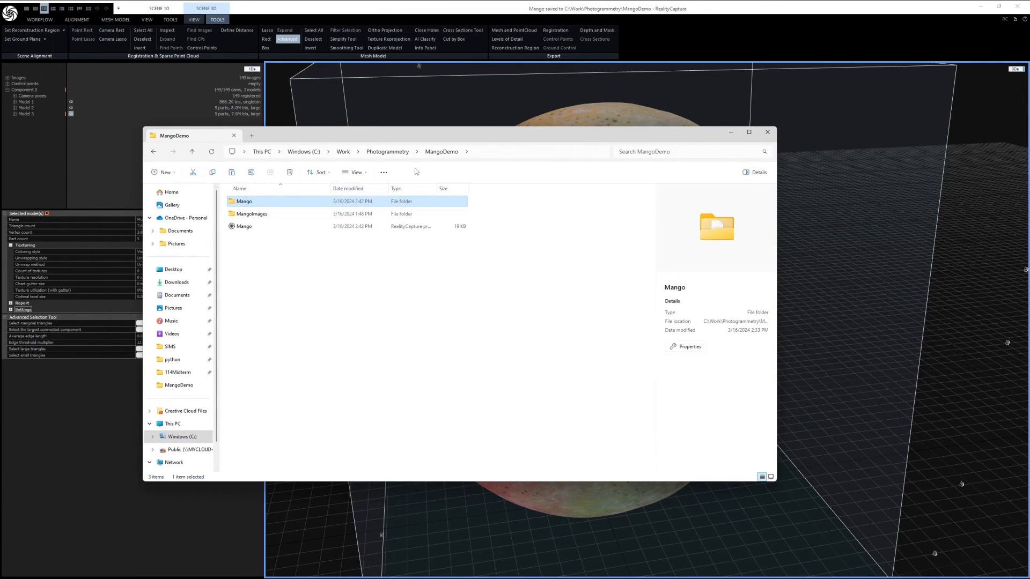
pyautogui.moveTo(311, 280); pyautogui.dragTo(275, 252)
pyautogui.click(243, 203)
pyautogui.rightClick(242, 205)
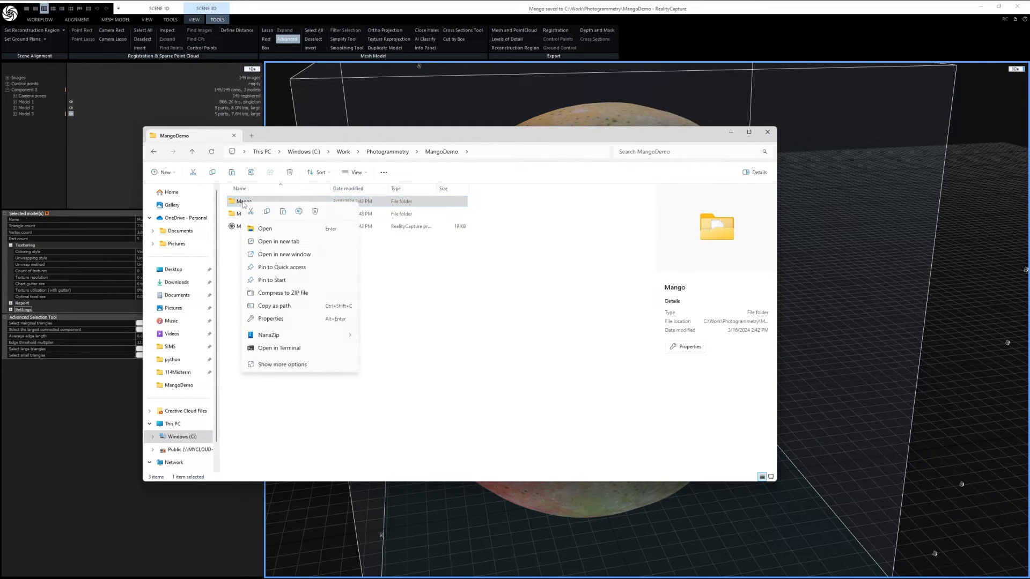
pyautogui.click(271, 319)
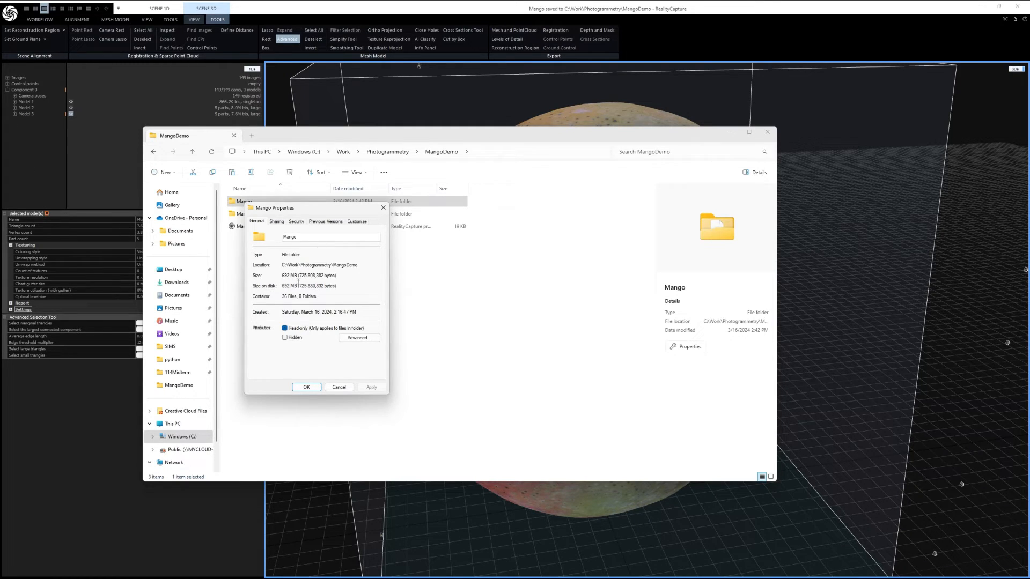
pyautogui.click(383, 208)
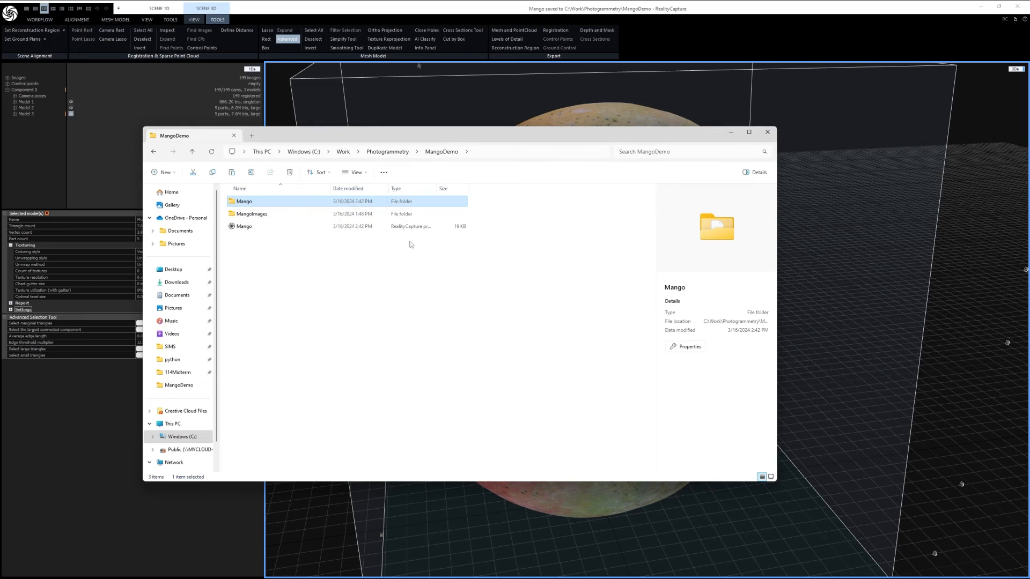
pyautogui.click(493, 12)
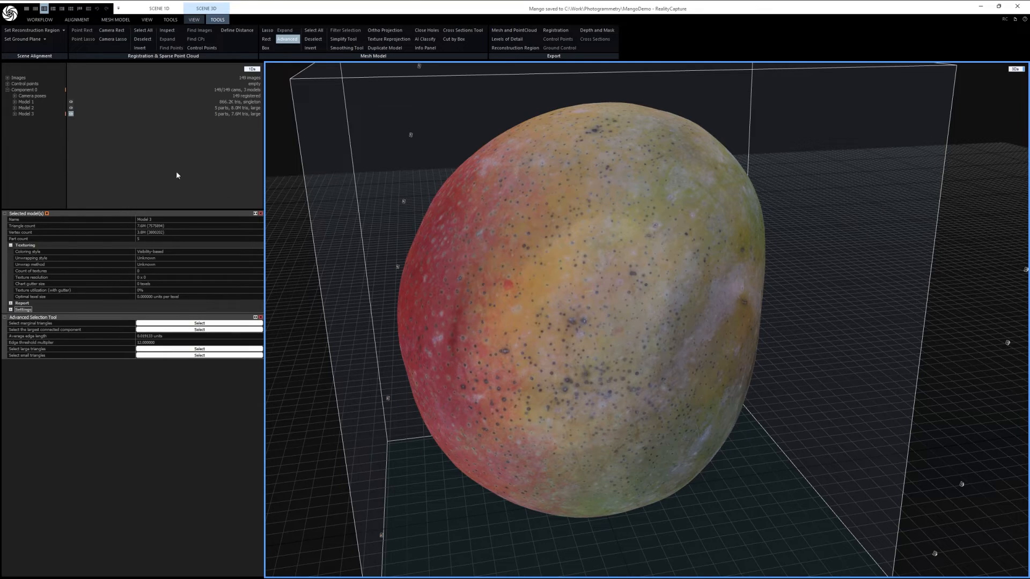
# Step: Delete Model 1 from Component 0 and save the project
pyautogui.moveTo(24, 112)
pyautogui.moveTo(61, 103)
pyautogui.click(62, 103)
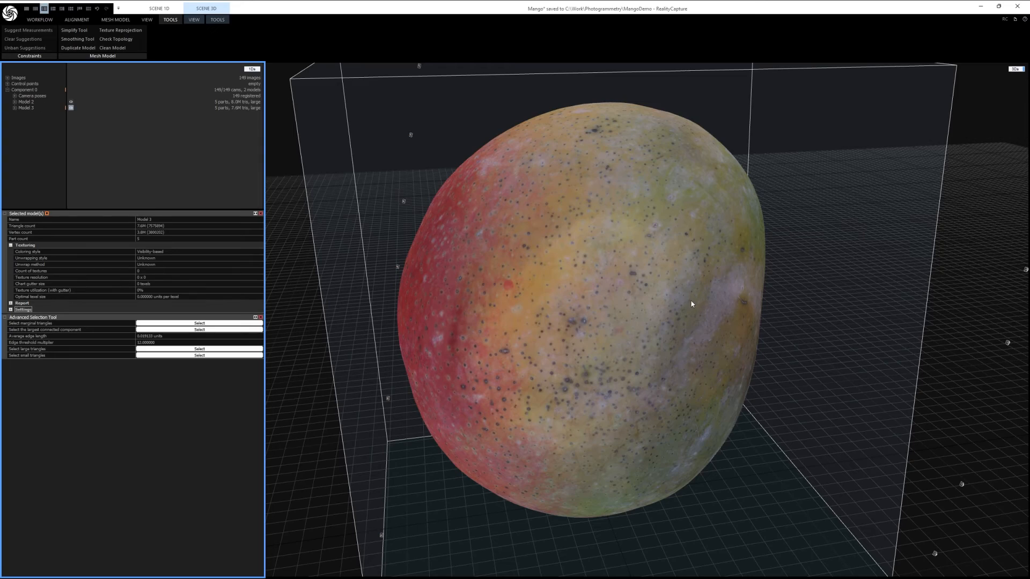
pyautogui.scroll(-3, 670, 349)
pyautogui.moveTo(713, 370); pyautogui.dragTo(681, 360, button='right')
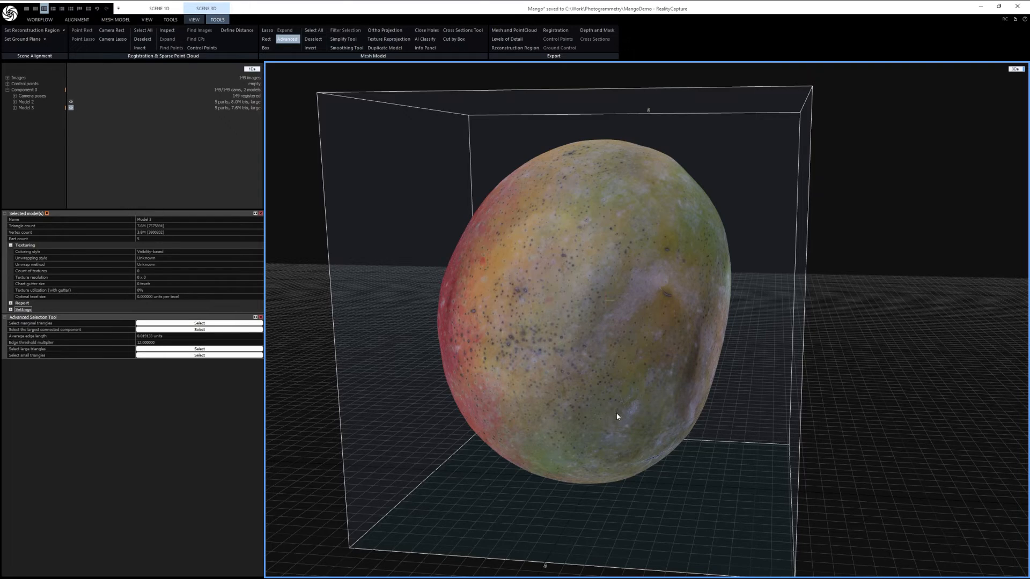
pyautogui.hotkey('ctrl', 's')
# Step: Start a mesh export of Model 3 and set the save location to C:\Work\Photogrammetry\MangoDemo
pyautogui.click(193, 20)
pyautogui.click(116, 20)
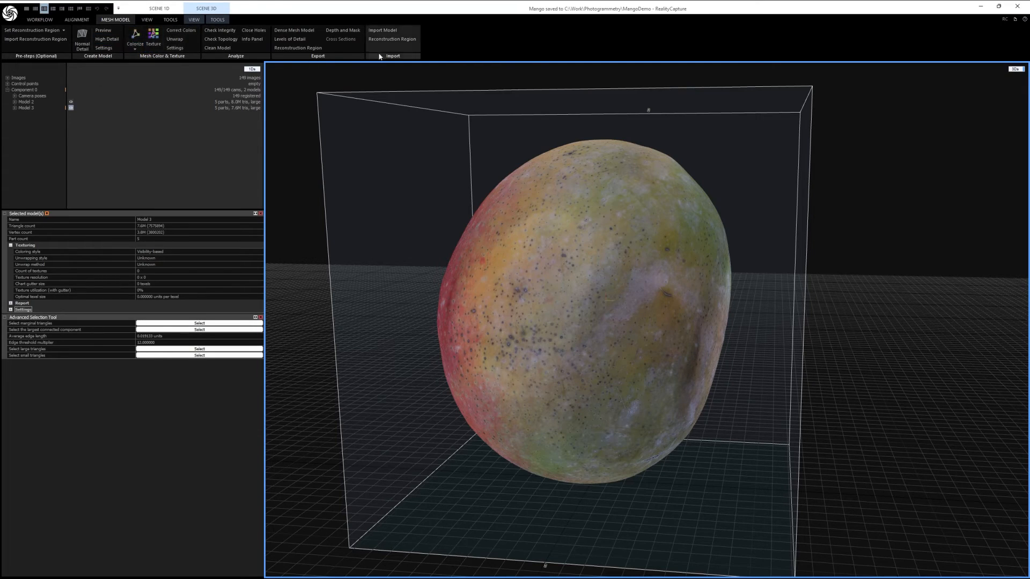
pyautogui.click(218, 22)
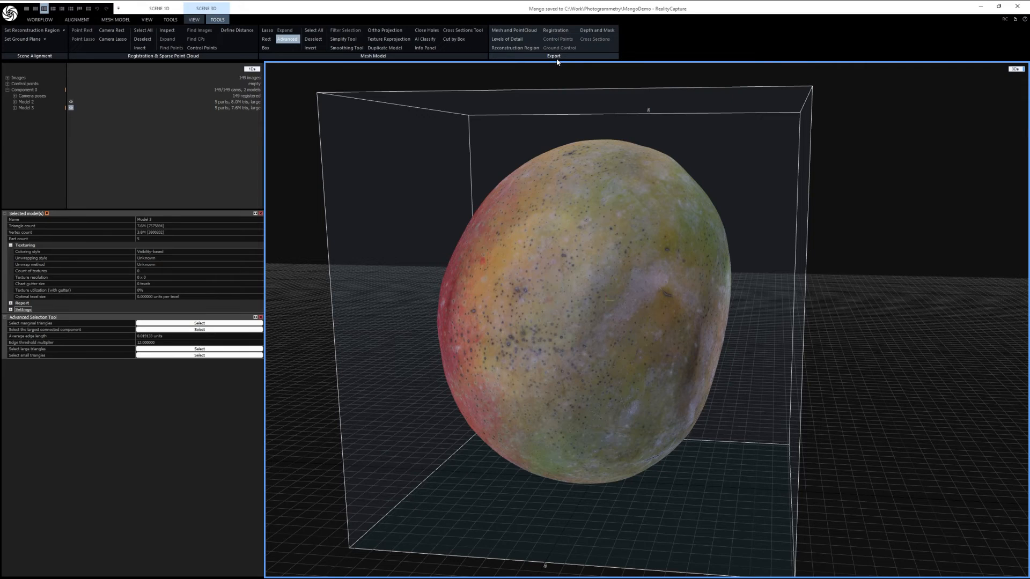
pyautogui.click(525, 31)
pyautogui.moveTo(514, 197); pyautogui.dragTo(469, 157)
pyautogui.click(483, 170)
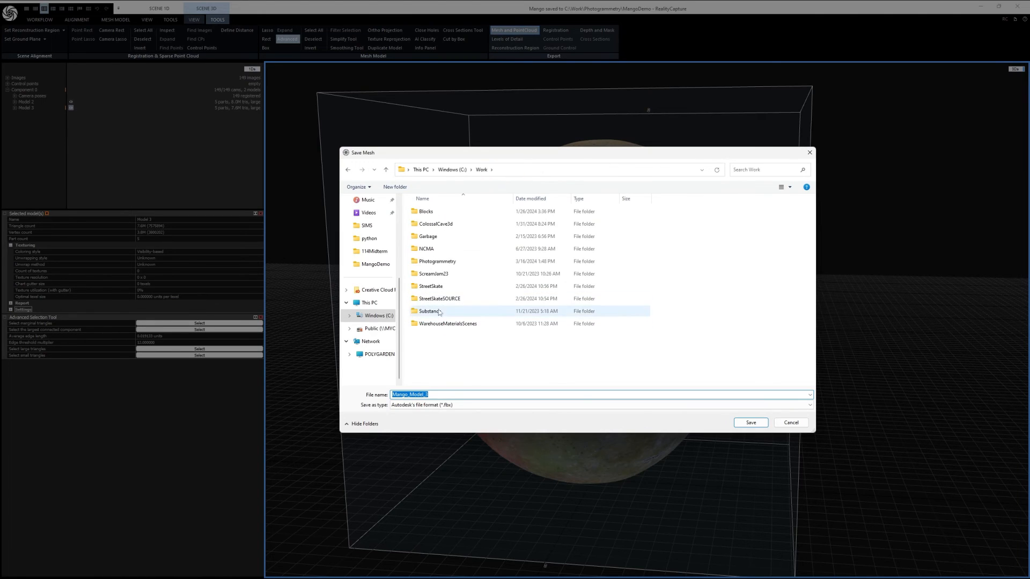
pyautogui.doubleClick(453, 262)
pyautogui.doubleClick(451, 325)
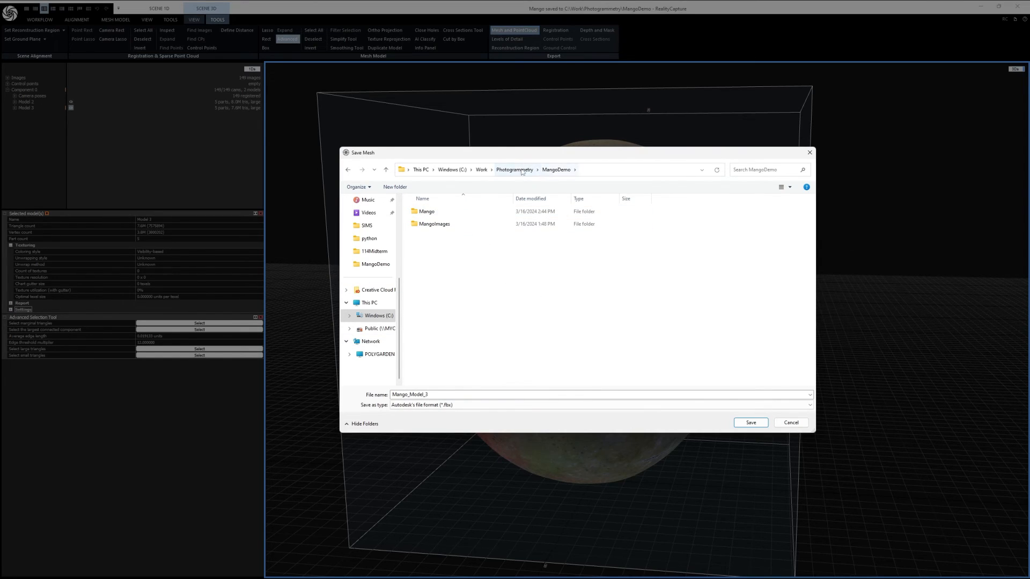
# Step: Name the exported mesh file Mango_RC and save it in Autodesk's file format (*.fbx)
pyautogui.doubleClick(445, 395)
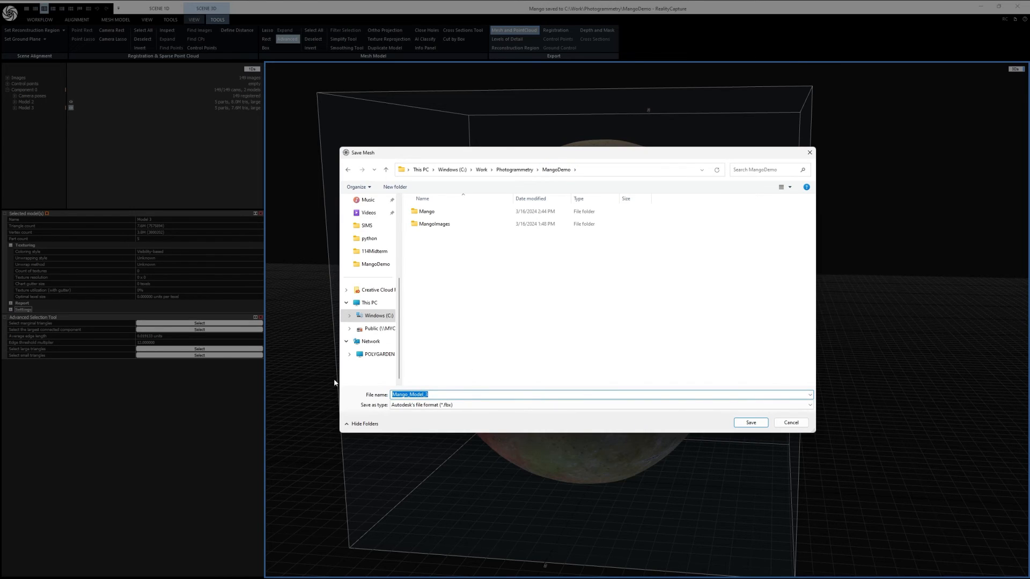
pyautogui.write('Ma')
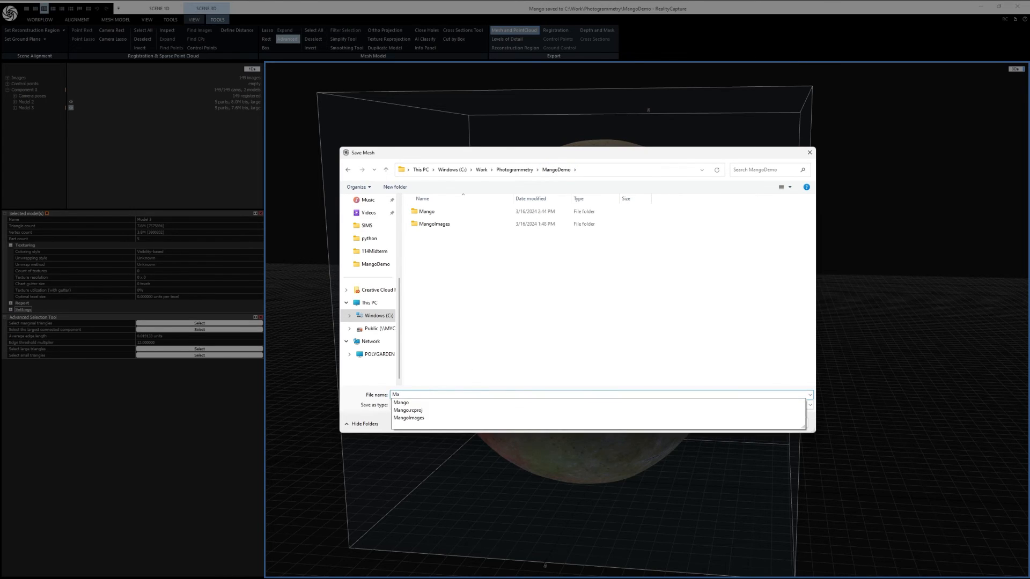
pyautogui.write('ngo_RC')
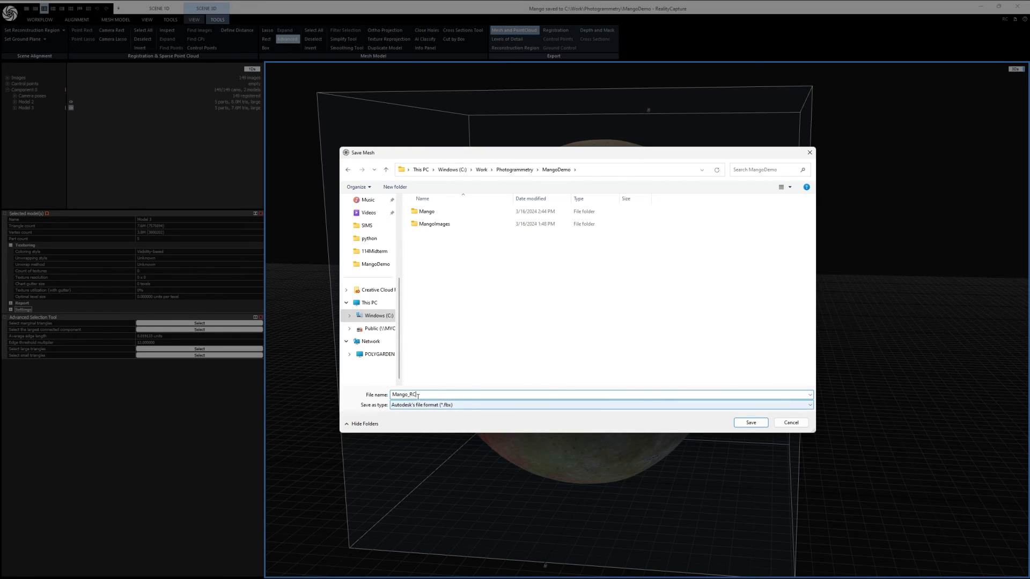
pyautogui.click(451, 407)
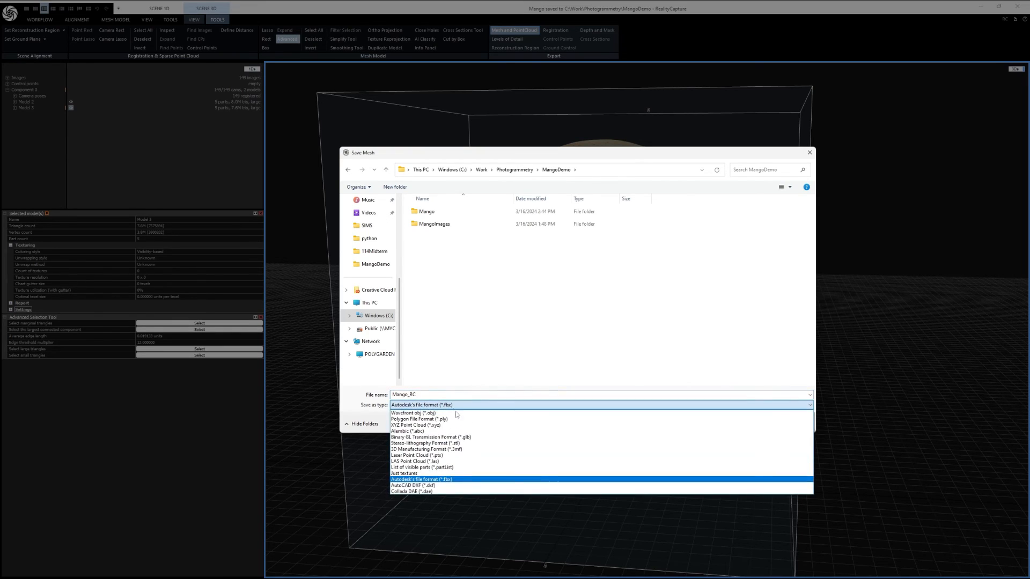
pyautogui.click(448, 479)
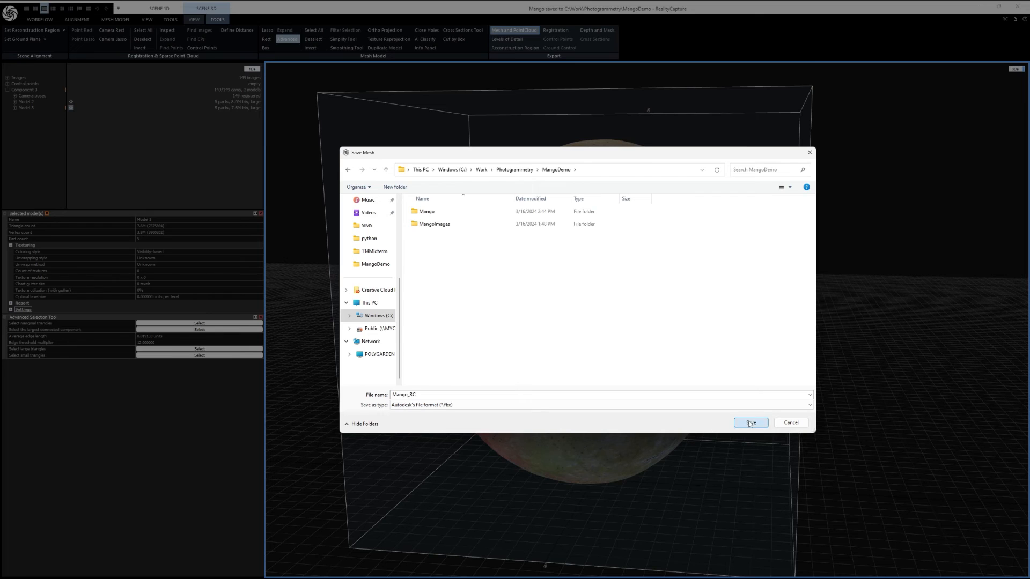
pyautogui.click(749, 424)
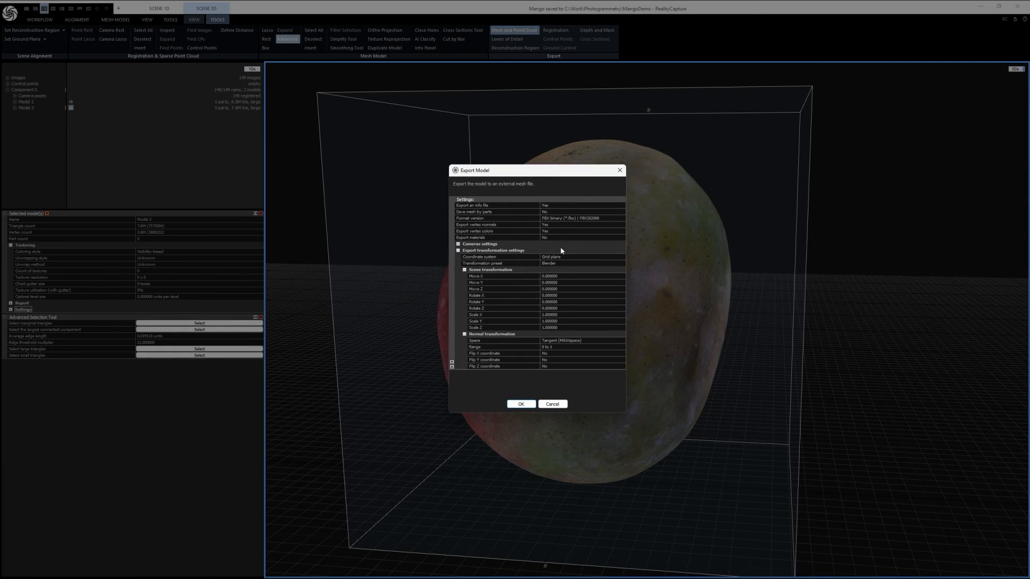
# Step: Review the transformation presets in the export settings and export the mango mesh
pyautogui.click(572, 263)
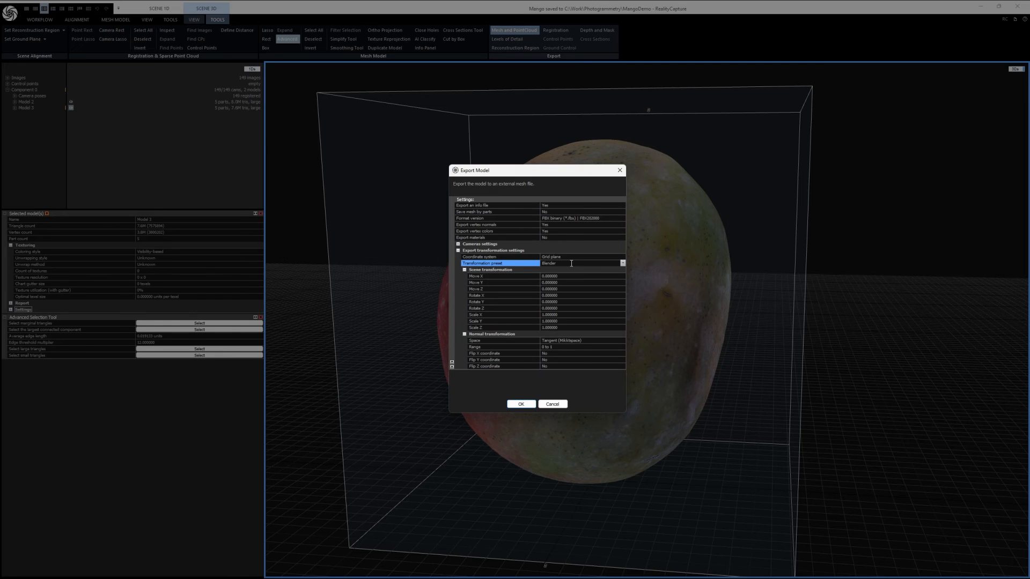
pyautogui.click(622, 264)
pyautogui.click(575, 274)
pyautogui.click(623, 264)
pyautogui.click(623, 263)
pyautogui.click(523, 404)
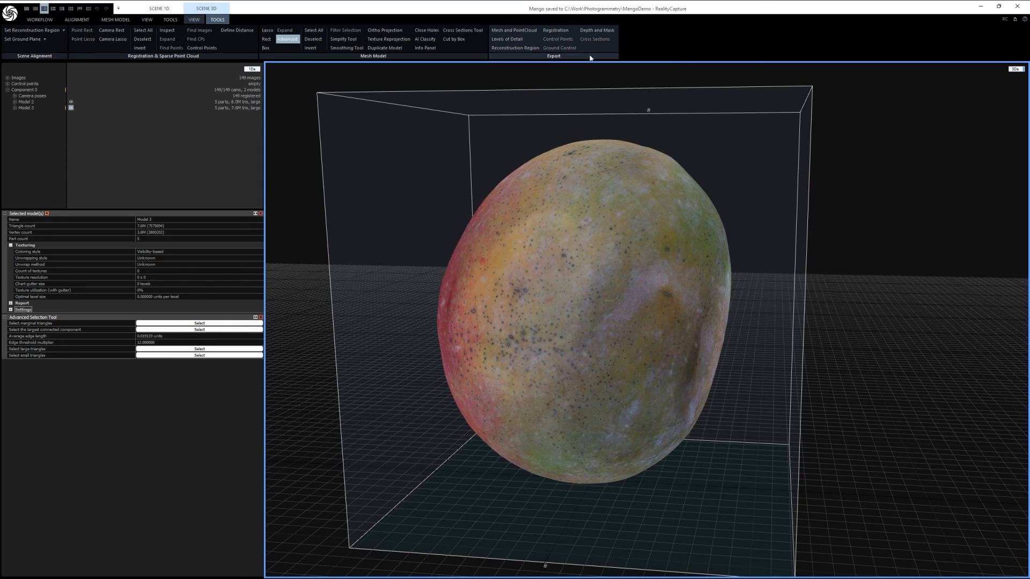
# Step: View the publishing and sharing services offered for the model, and close them without uploading
pyautogui.click(40, 20)
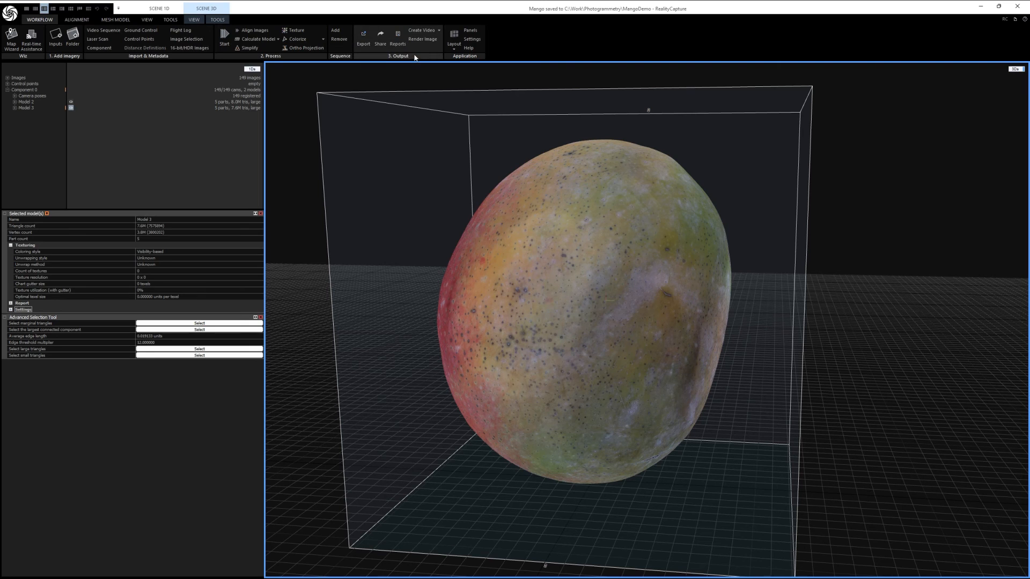
pyautogui.click(380, 35)
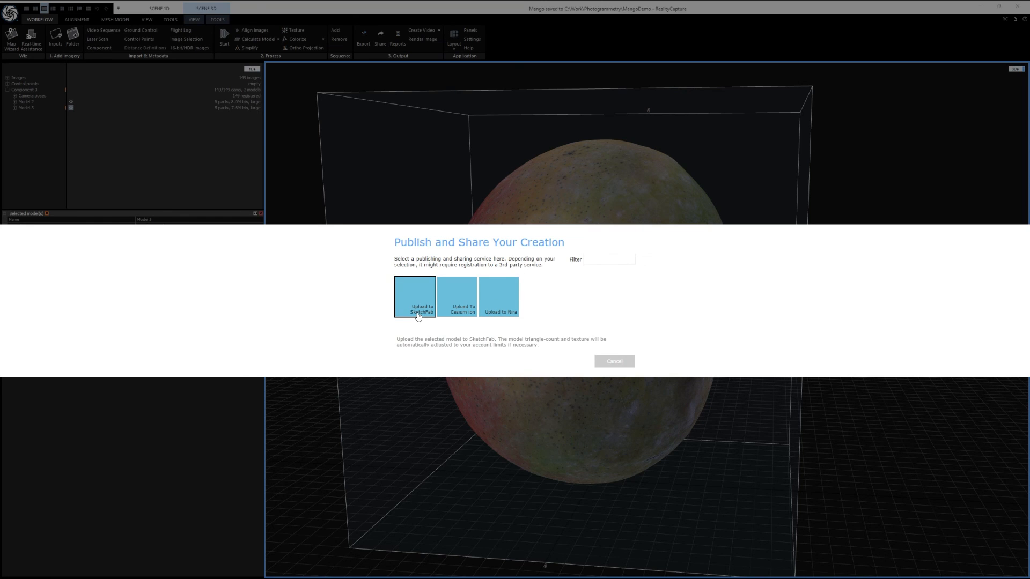
pyautogui.click(614, 363)
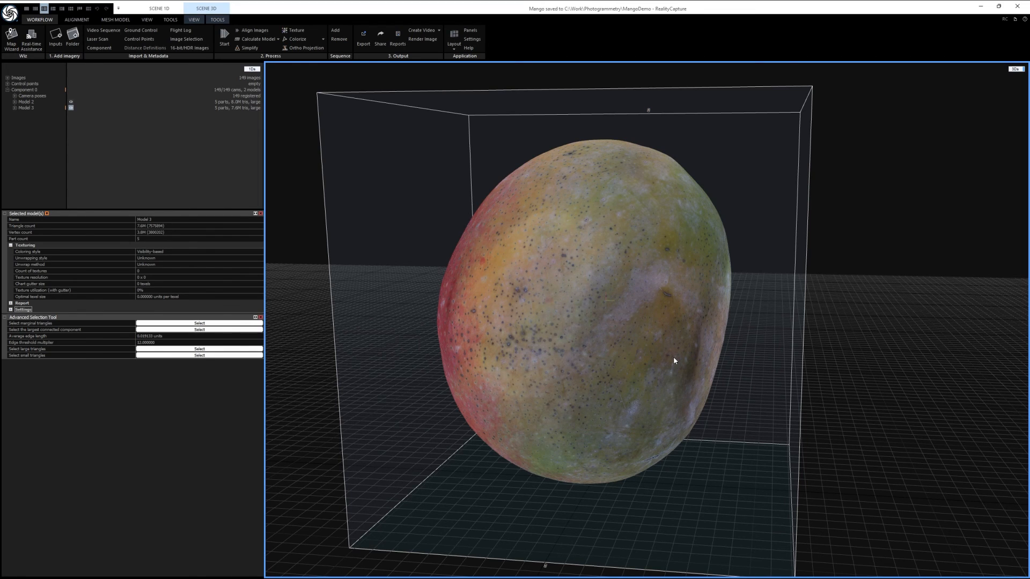
# Step: Examine the finished mango model from the front, back, above and the stem end
pyautogui.moveTo(537, 323); pyautogui.dragTo(904, 336)
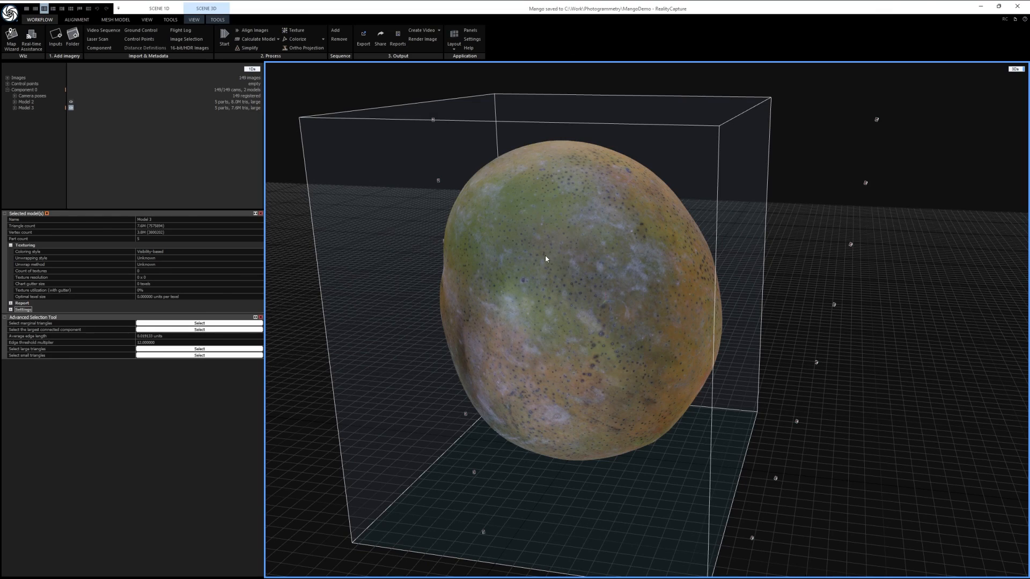
pyautogui.moveTo(563, 326); pyautogui.dragTo(557, 375)
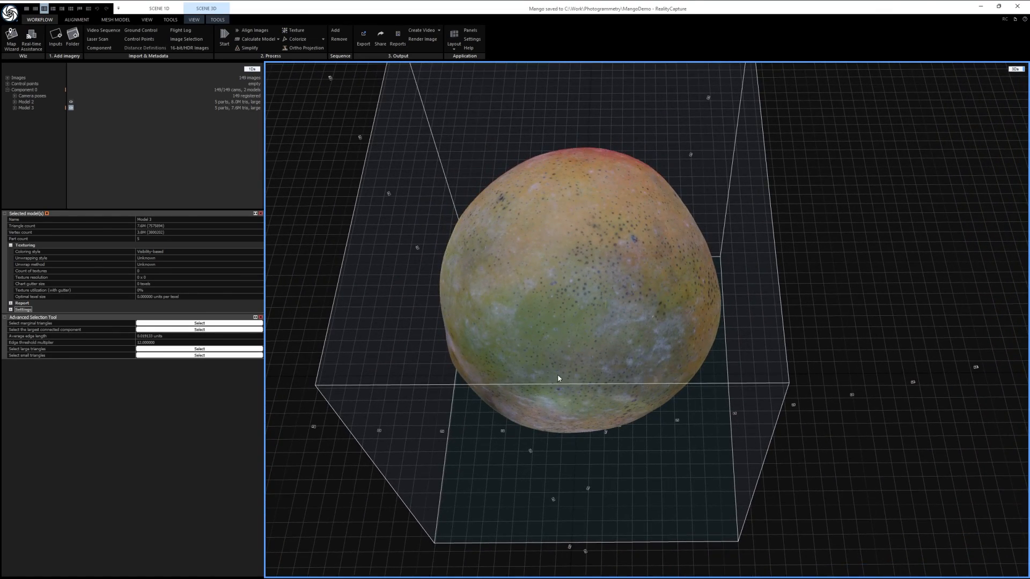
pyautogui.moveTo(603, 351); pyautogui.dragTo(581, 273)
pyautogui.moveTo(678, 272); pyautogui.dragTo(637, 345)
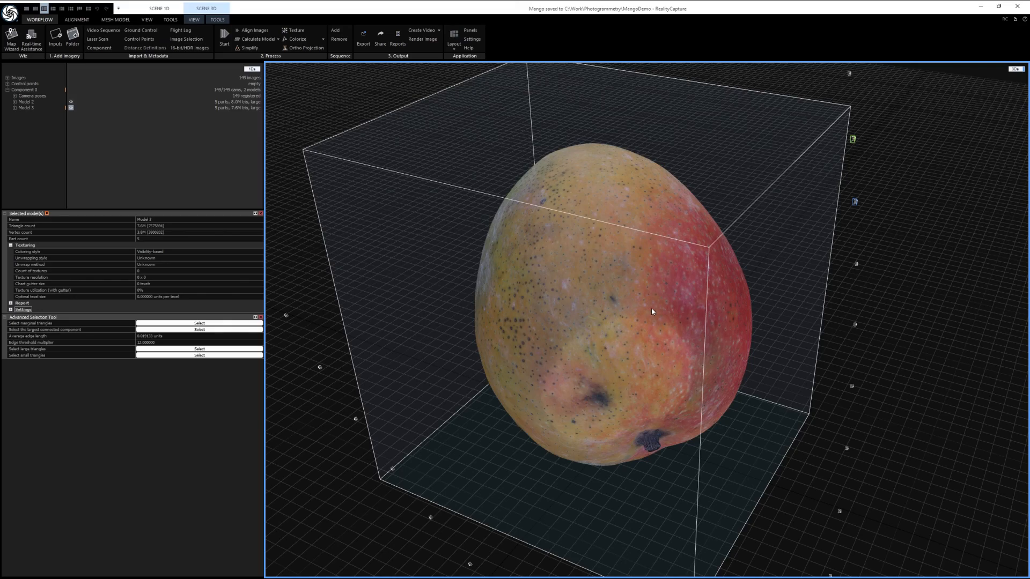
pyautogui.moveTo(729, 427); pyautogui.dragTo(530, 412)
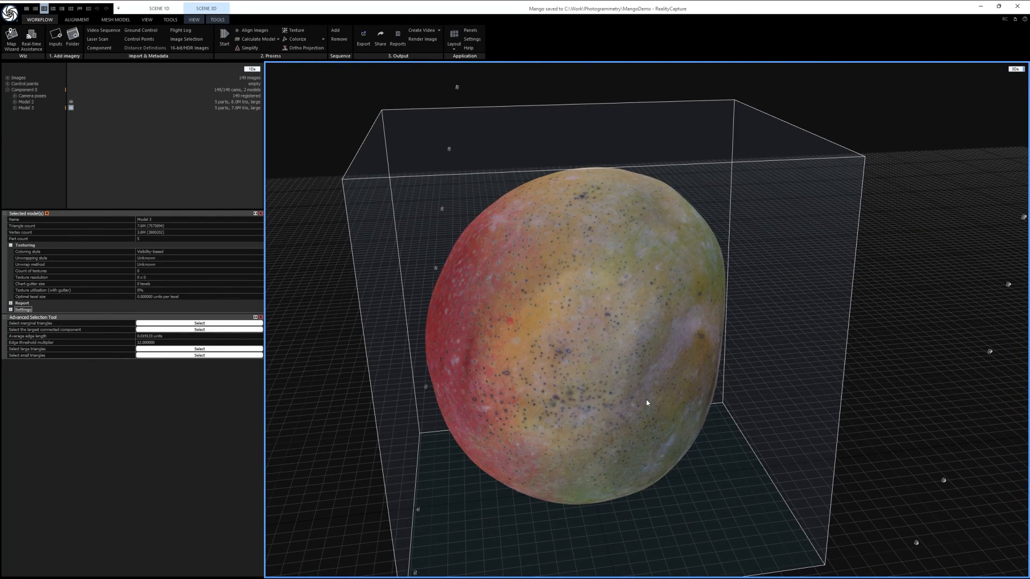
pyautogui.moveTo(740, 379); pyautogui.dragTo(323, 188)
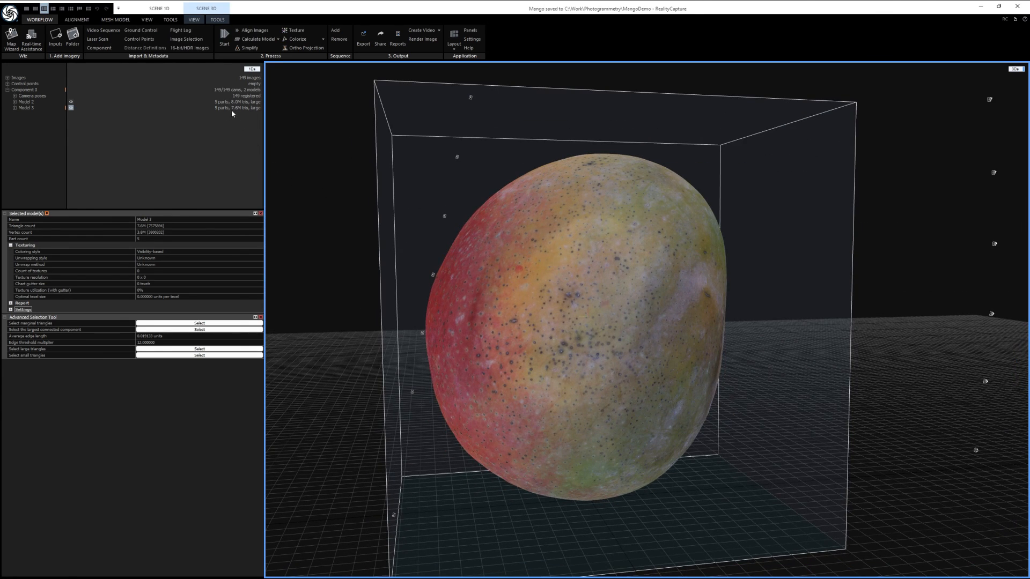